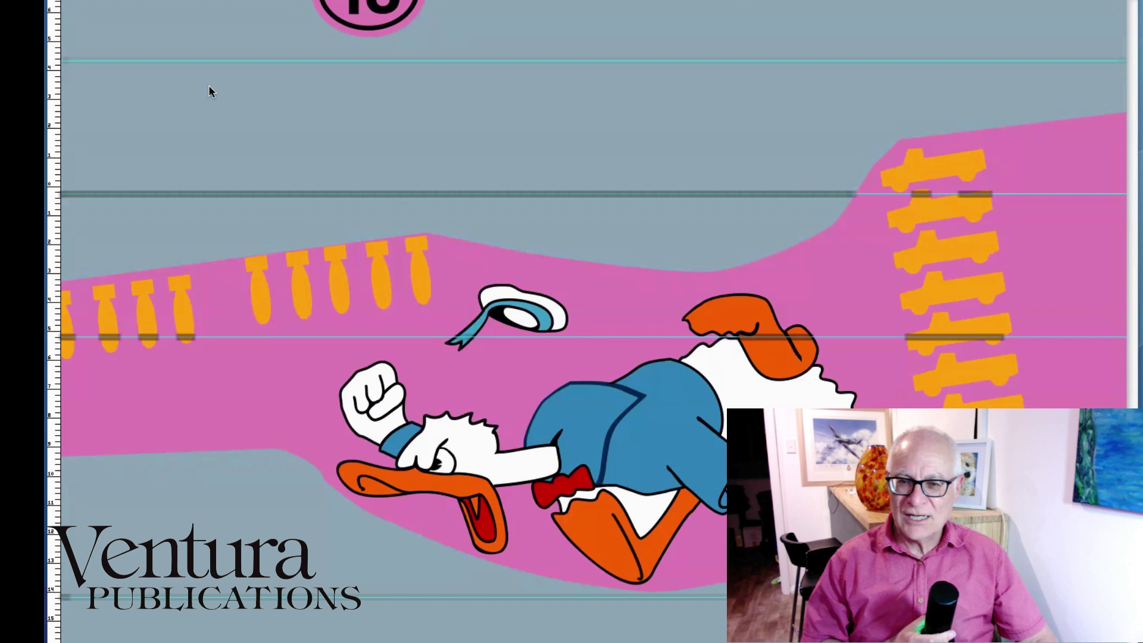
# - Remove the pink background shape behind the duck artwork and move the orange foot fill aside from its outline
pyautogui.click(616, 288)
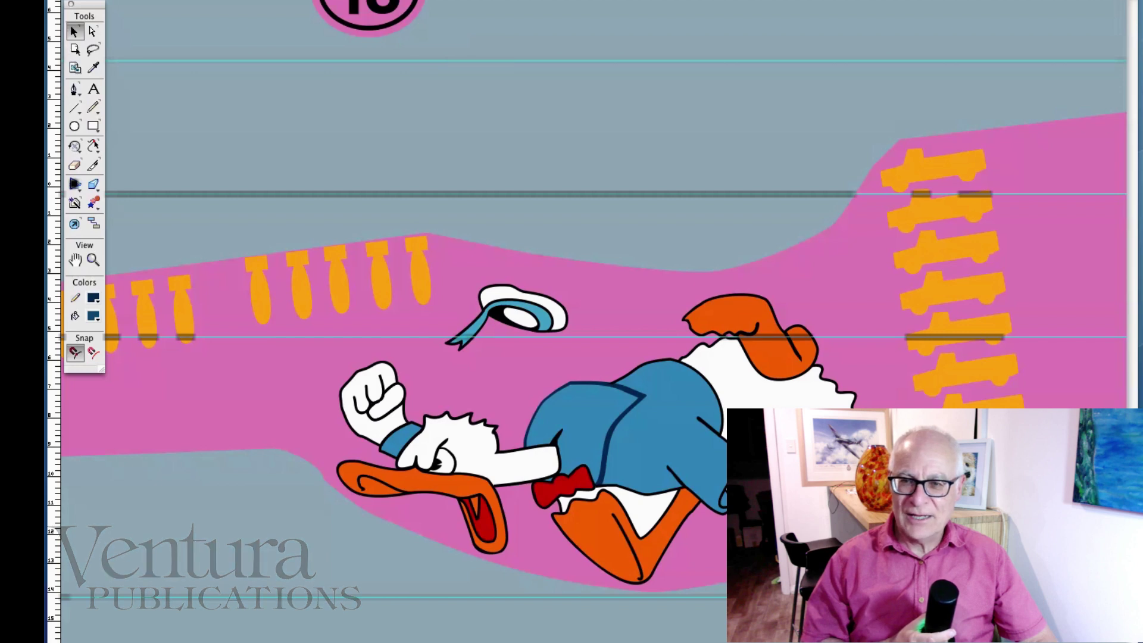
pyautogui.click(1012, 452)
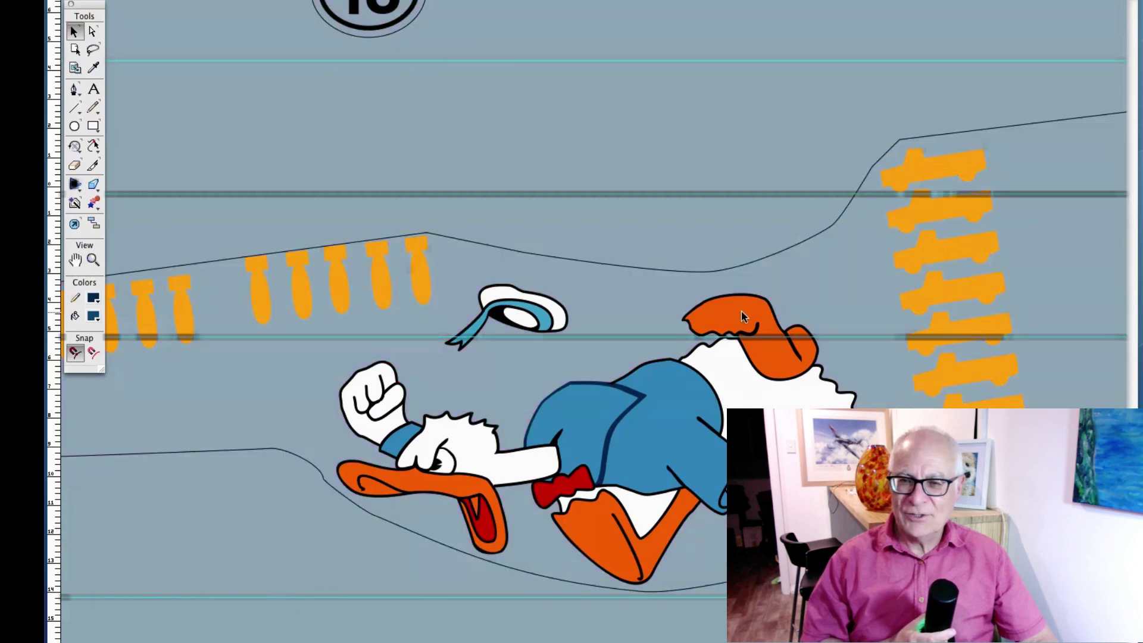
pyautogui.moveTo(739, 310); pyautogui.dragTo(802, 311)
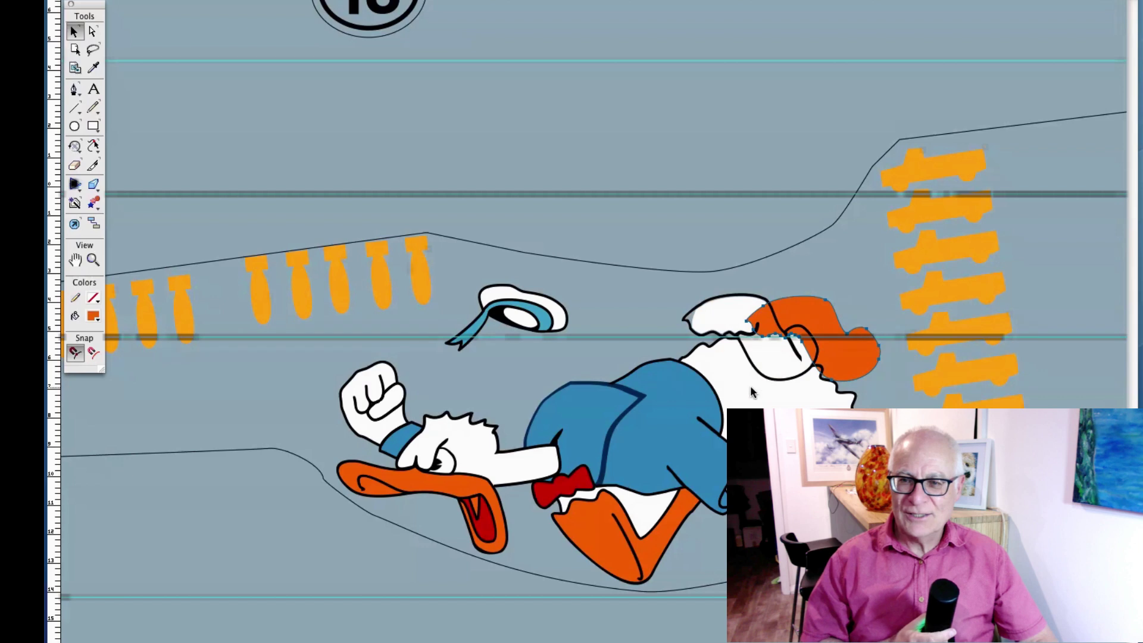
# - Pull the duck's white body, the hat's blue and white fills, and the black hat and beak outlines out of place
pyautogui.moveTo(749, 389); pyautogui.dragTo(487, 265)
pyautogui.moveTo(550, 308); pyautogui.dragTo(615, 274)
pyautogui.moveTo(532, 326); pyautogui.dragTo(545, 251)
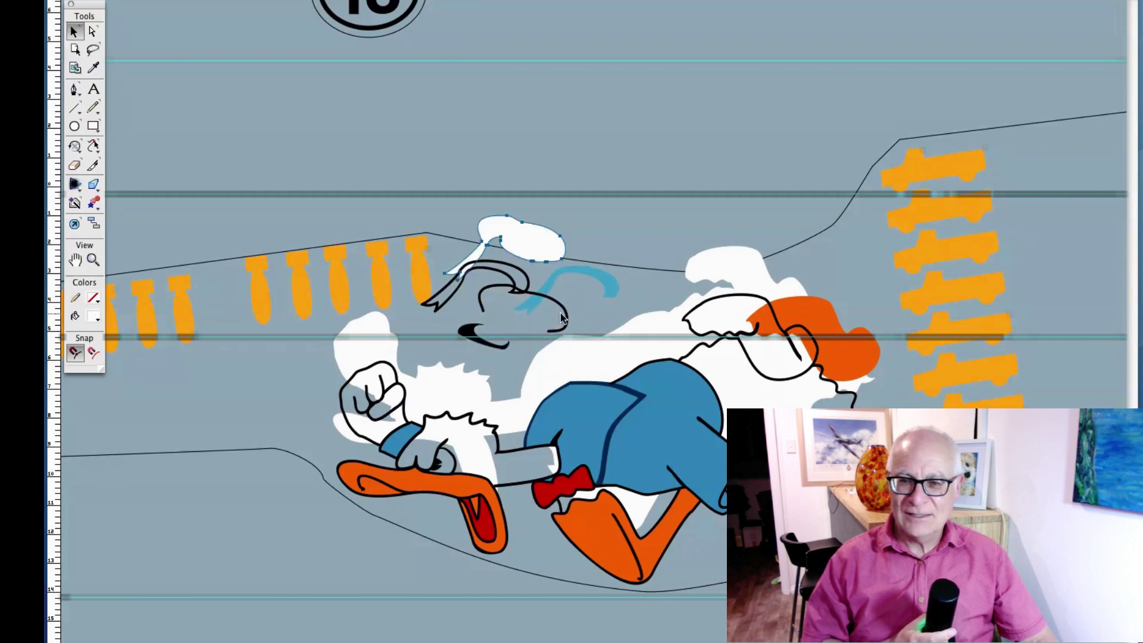
pyautogui.moveTo(562, 319); pyautogui.dragTo(595, 313)
pyautogui.moveTo(439, 495); pyautogui.dragTo(223, 465)
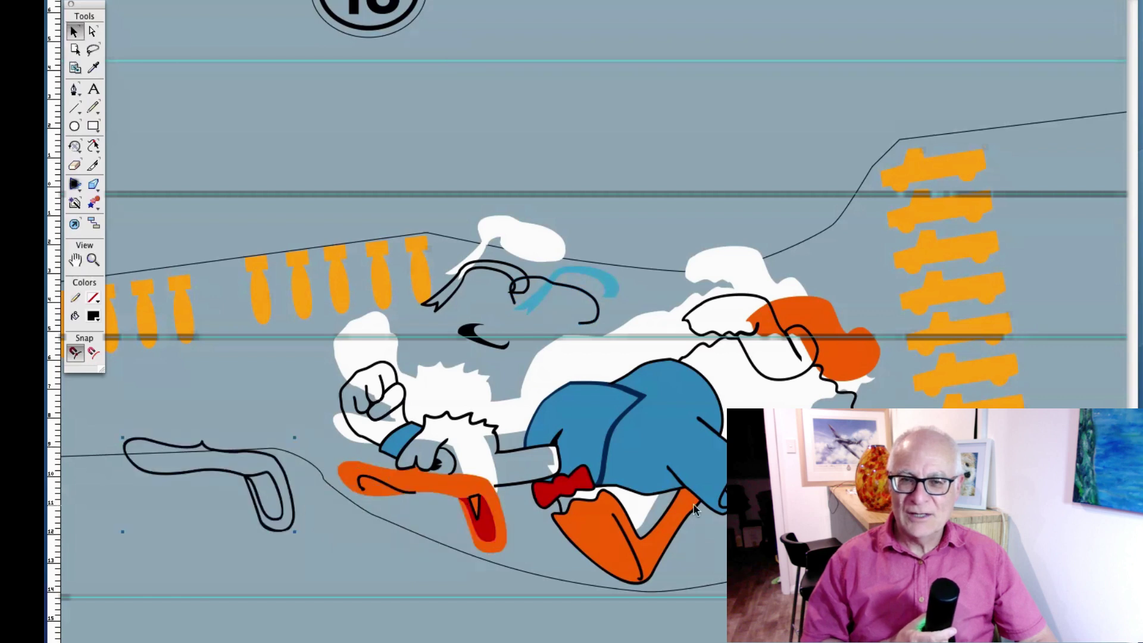
# - Delete the duck's blue jacket fill and offset one orange truck, the lower orange leg and the red bow tie
pyautogui.click(695, 457)
pyautogui.press('Delete')
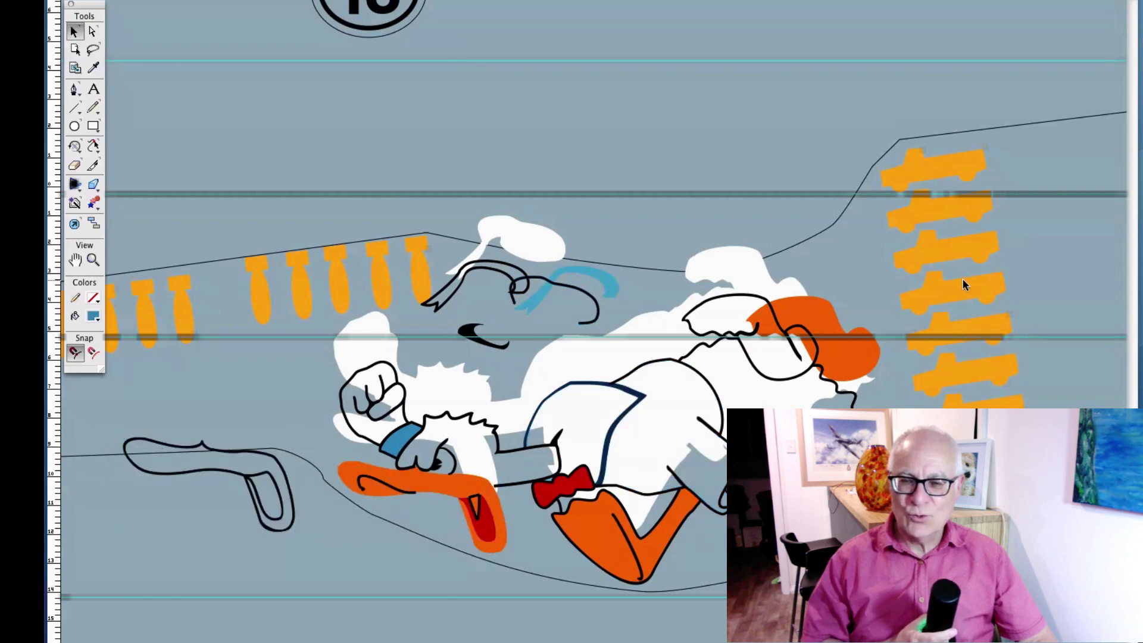
pyautogui.moveTo(965, 285); pyautogui.dragTo(1038, 291)
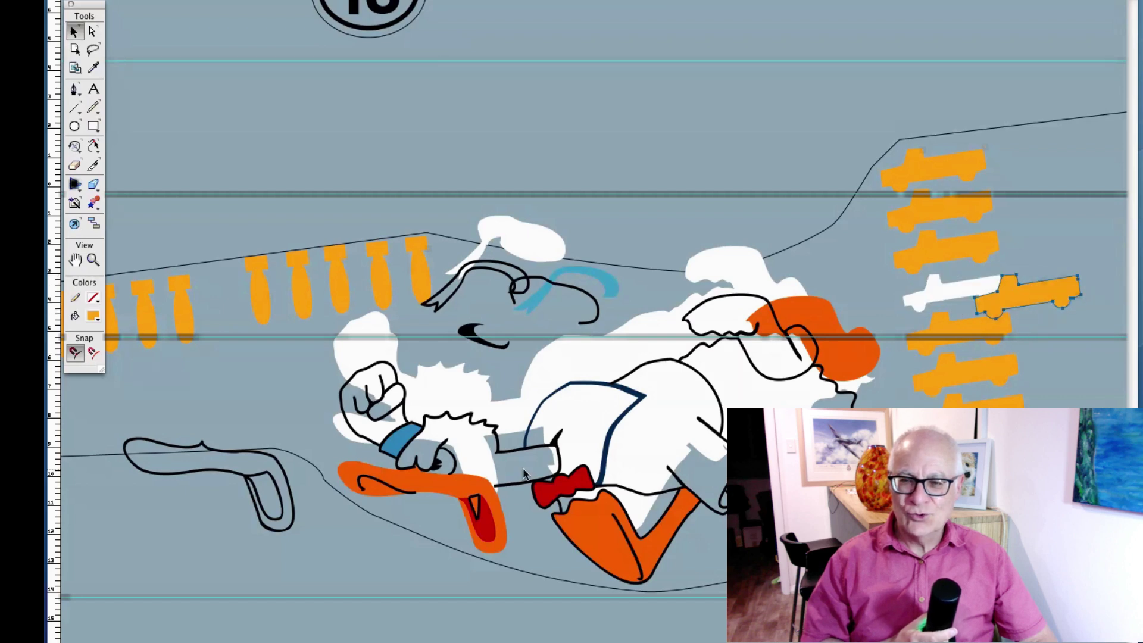
pyautogui.moveTo(603, 533); pyautogui.dragTo(587, 587)
pyautogui.moveTo(578, 473); pyautogui.dragTo(548, 506)
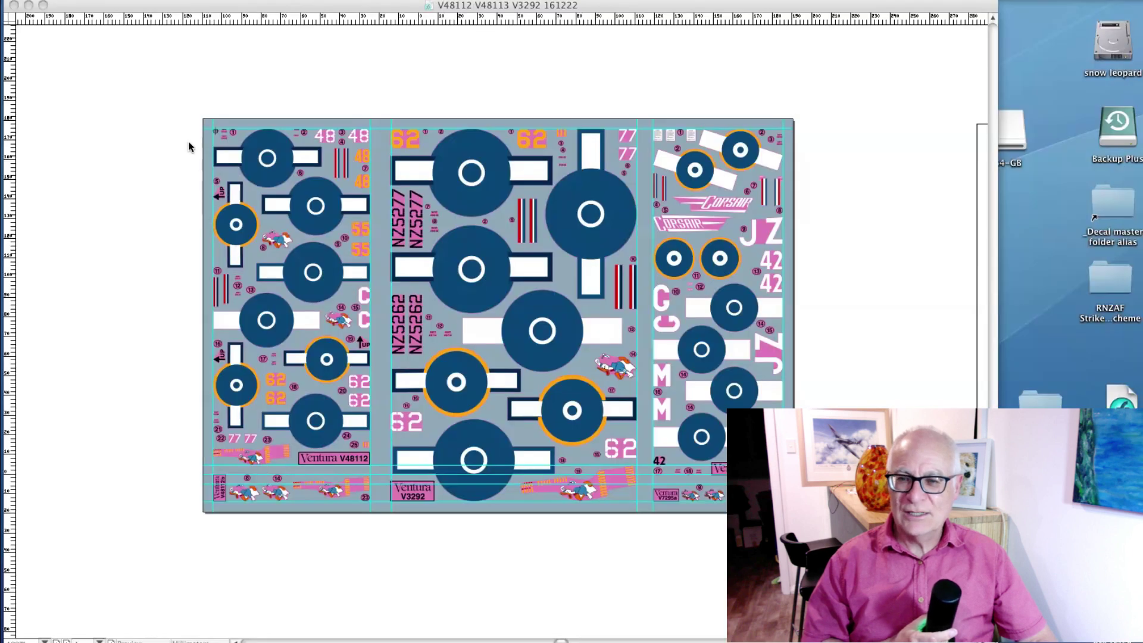
# - Show the panels and move the black registration mark off the stacked marks at the decal sheet's upper-left corner
pyautogui.press('Tab')
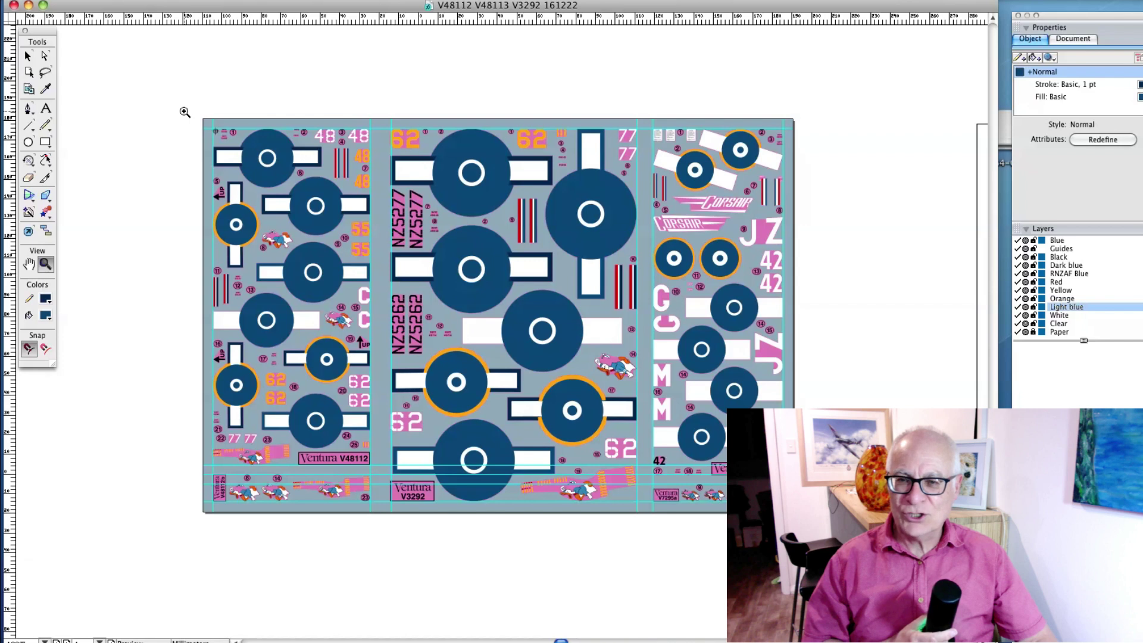
pyautogui.moveTo(184, 112); pyautogui.dragTo(808, 525)
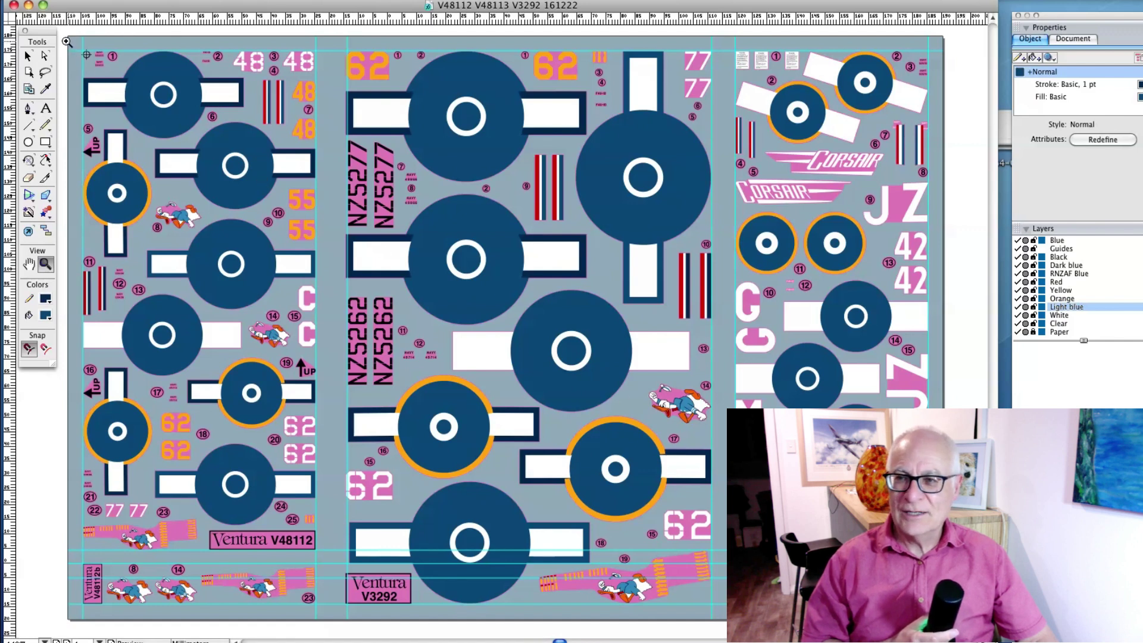
pyautogui.moveTo(67, 41); pyautogui.dragTo(156, 110)
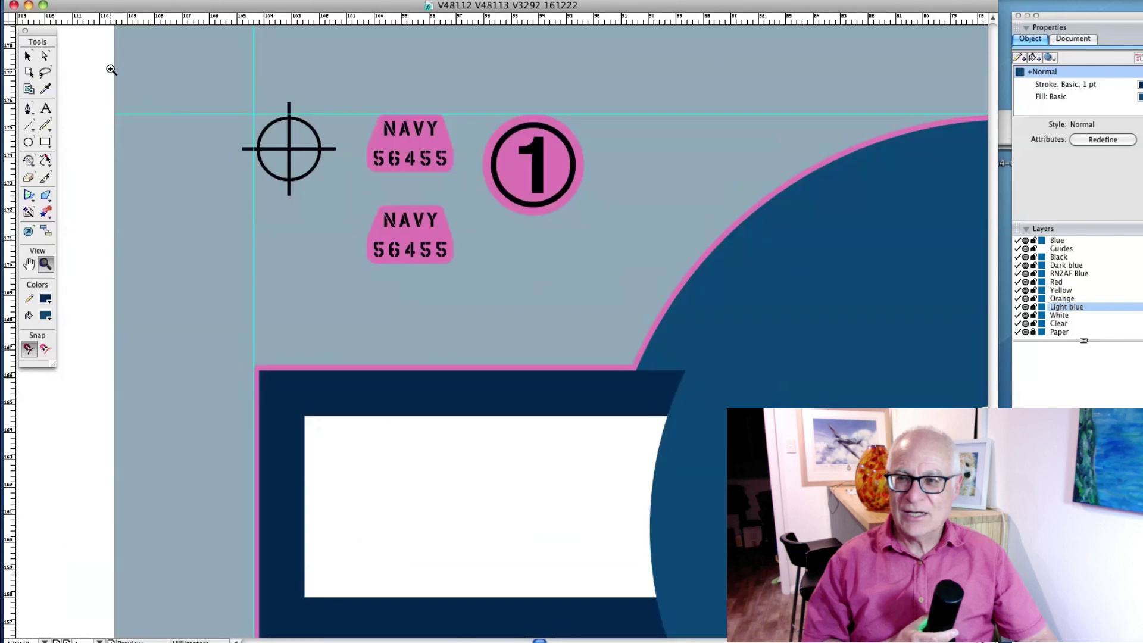
pyautogui.click(28, 56)
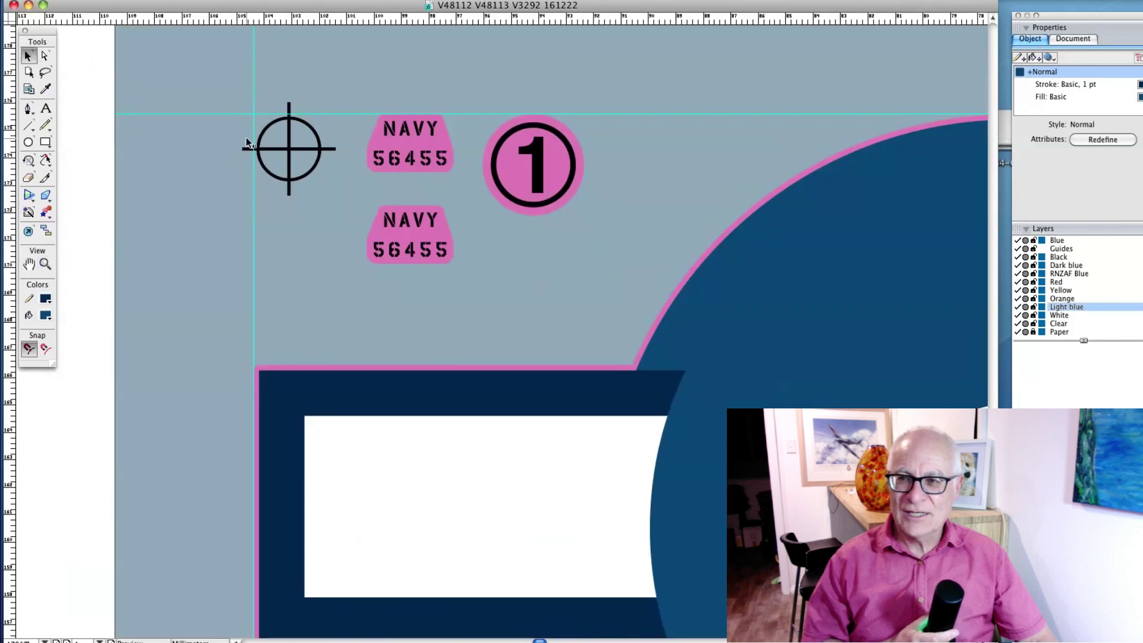
pyautogui.click(309, 150)
pyautogui.keyDown('shift'); pyautogui.click(309, 169); pyautogui.keyUp('shift')
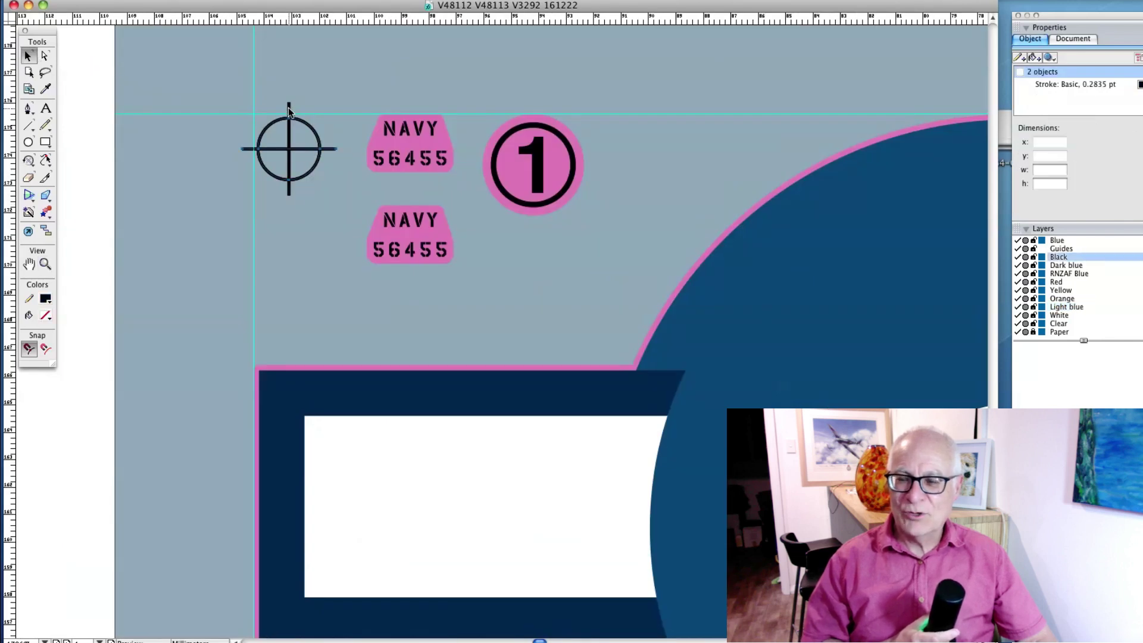
pyautogui.moveTo(289, 112); pyautogui.dragTo(226, 132)
# - Move the Dark blue and RNZAF Blue registration marks off the stack, separating them from the red one
pyautogui.click(313, 149)
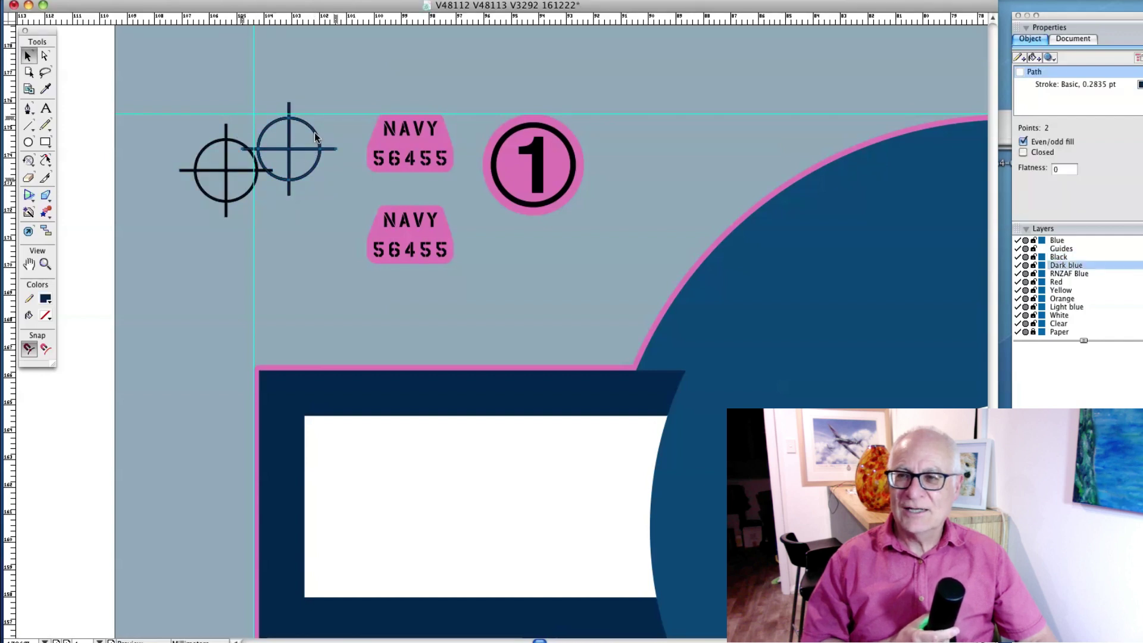
pyautogui.keyDown('shift'); pyautogui.click(313, 130); pyautogui.keyUp('shift')
pyautogui.moveTo(287, 106); pyautogui.dragTo(301, 68)
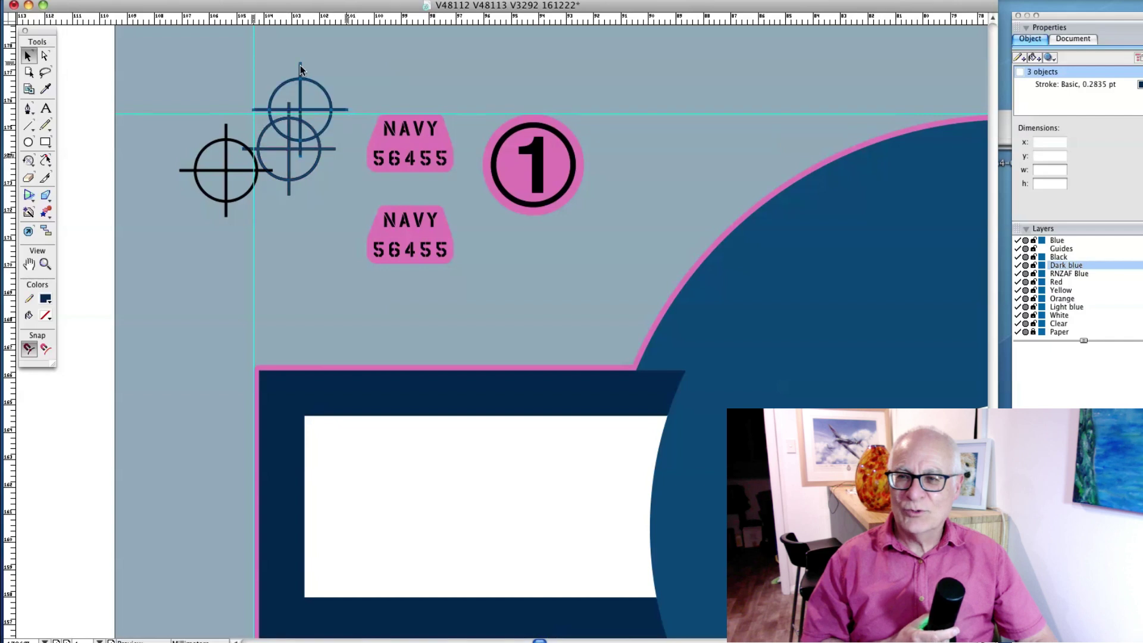
pyautogui.click(304, 178)
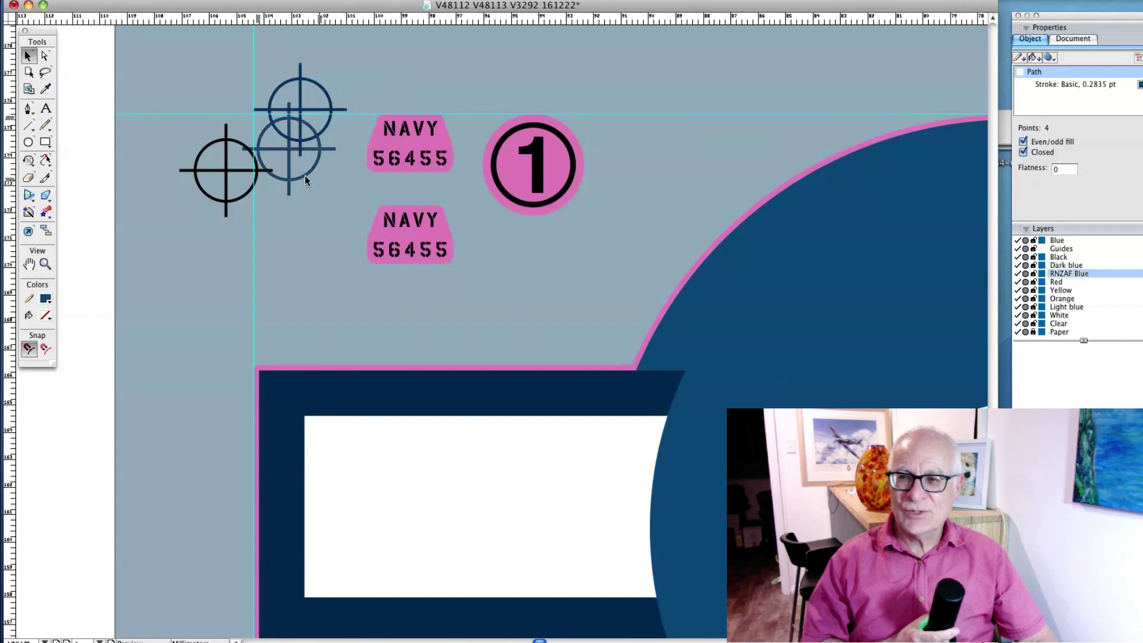
pyautogui.keyDown('shift'); pyautogui.click(329, 149); pyautogui.keyUp('shift')
pyautogui.moveTo(289, 189); pyautogui.dragTo(305, 227)
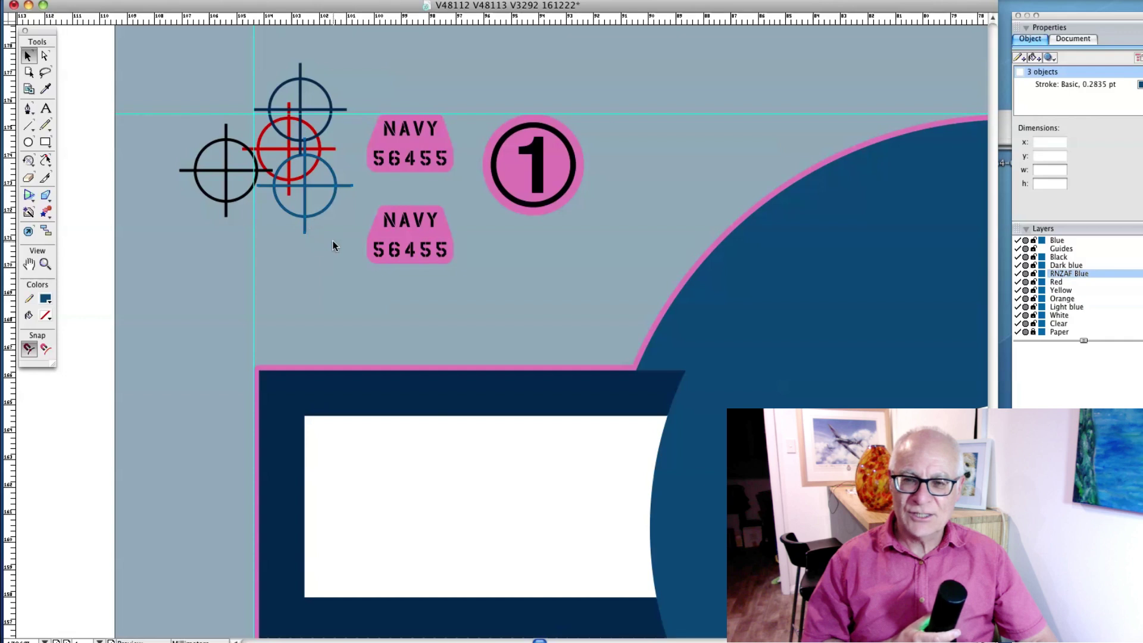
# - Undo the registration mark moves
pyautogui.press('super+z')
pyautogui.press('super+z')
pyautogui.press('super+z')
pyautogui.press('super+z')
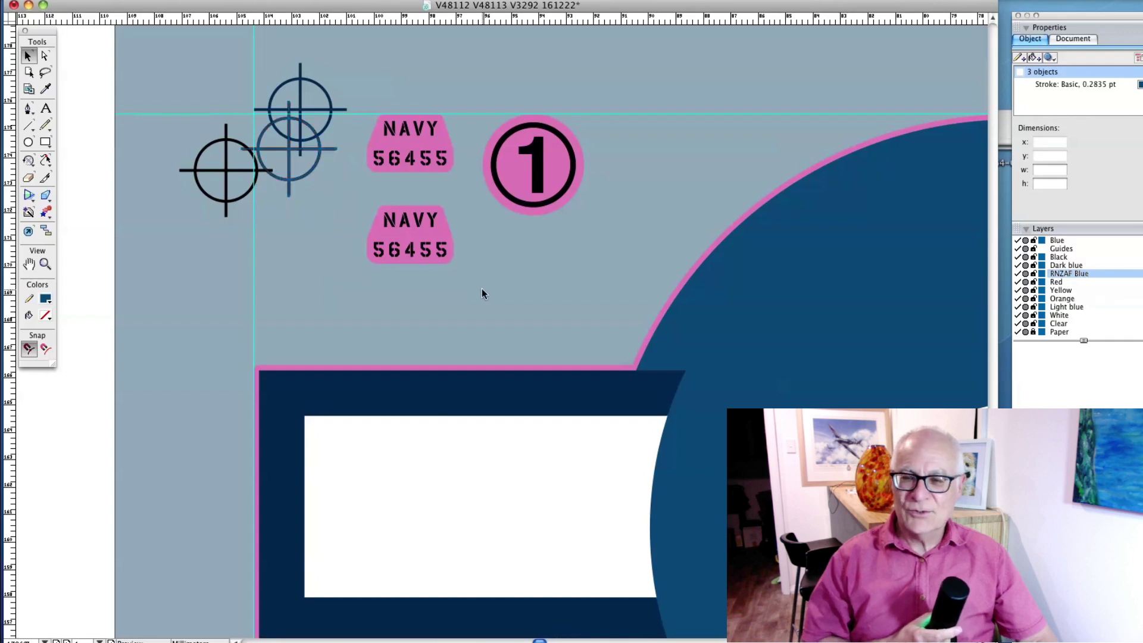
# - Switch the artwork to Keyline display around the registration mark and the NAVY 56455 labels
pyautogui.press('space')
pyautogui.moveTo(482, 289); pyautogui.dragTo(460, 258)
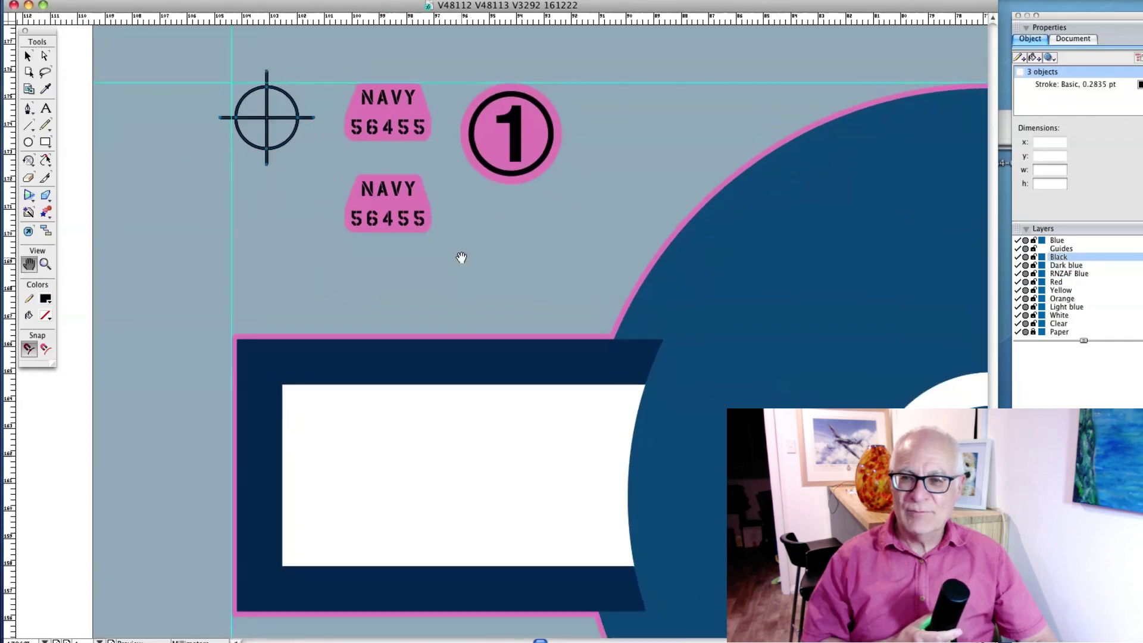
pyautogui.press('super+space')
pyautogui.moveTo(257, 114); pyautogui.dragTo(562, 341)
pyautogui.press('super+k')
pyautogui.press('z')
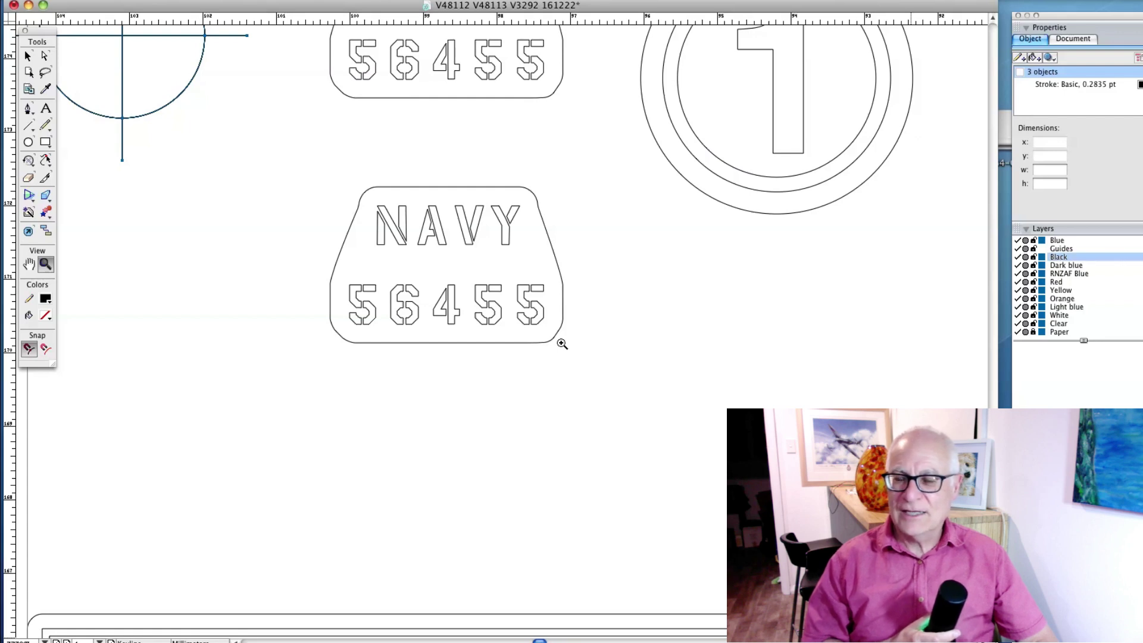
# - Draw a closed, narrow, upright four-point path beside the lower NAVY 56455 label with the Pen tool, its top edge slightly slanted
pyautogui.click(28, 108)
pyautogui.click(203, 248)
pyautogui.click(204, 357)
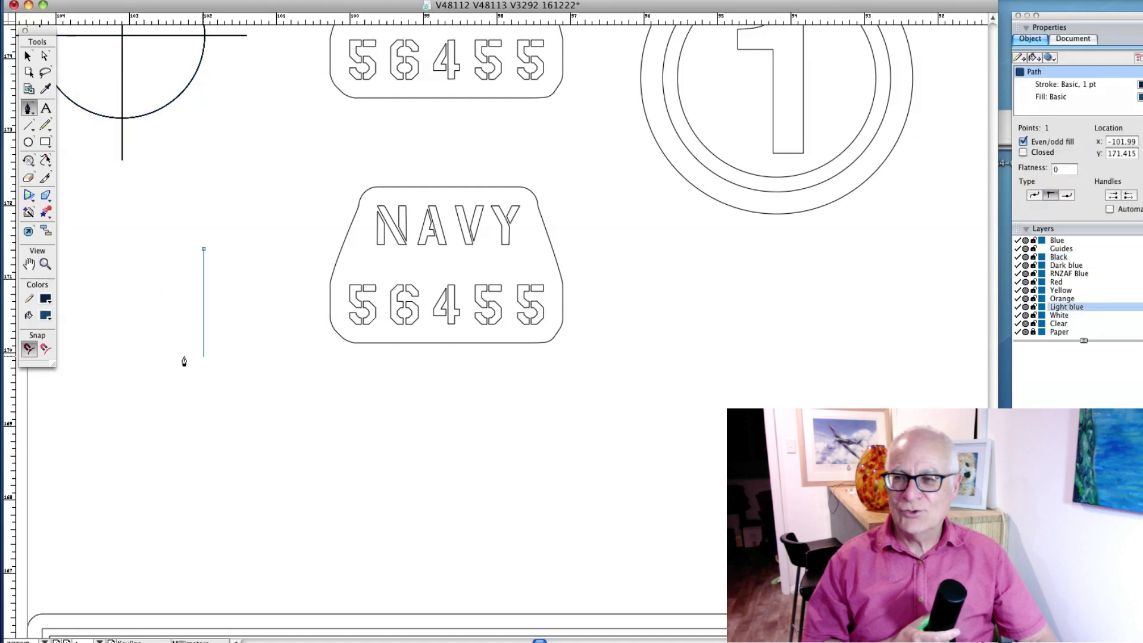
pyautogui.click(224, 357)
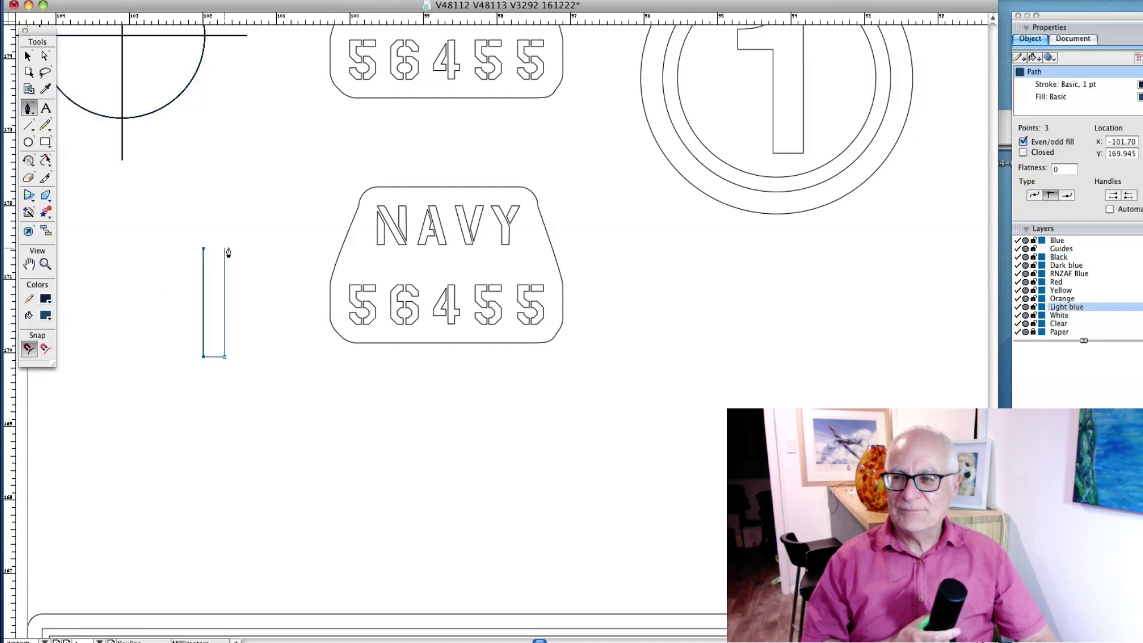
pyautogui.click(224, 248)
pyautogui.click(203, 249)
pyautogui.press('a')
pyautogui.moveTo(189, 212); pyautogui.dragTo(290, 304)
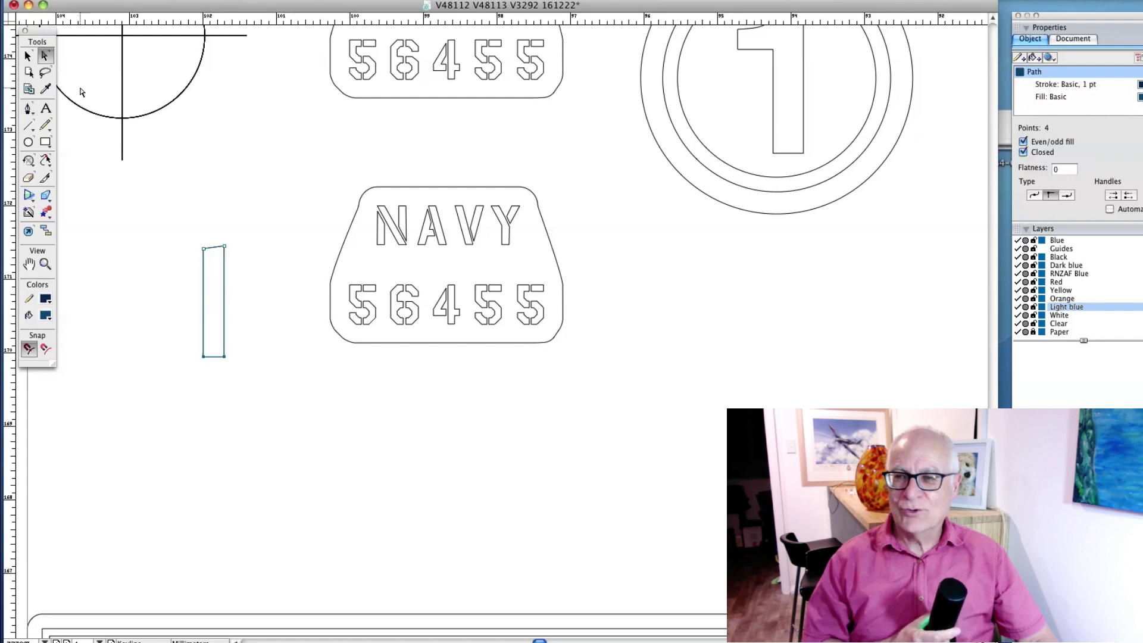
pyautogui.click(149, 214)
# - Draw a rectangle about 0.87 by 0.54 mm over the narrow path's slanted top and assign it to the Blue layer
pyautogui.press('z')
pyautogui.moveTo(141, 200); pyautogui.dragTo(332, 357)
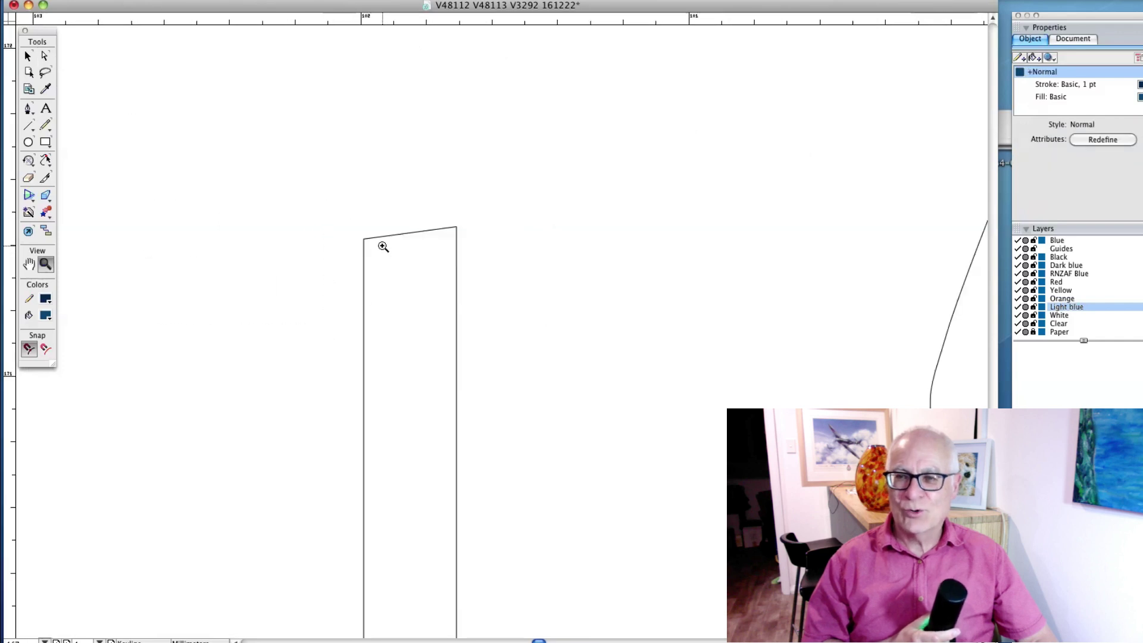
pyautogui.click(45, 141)
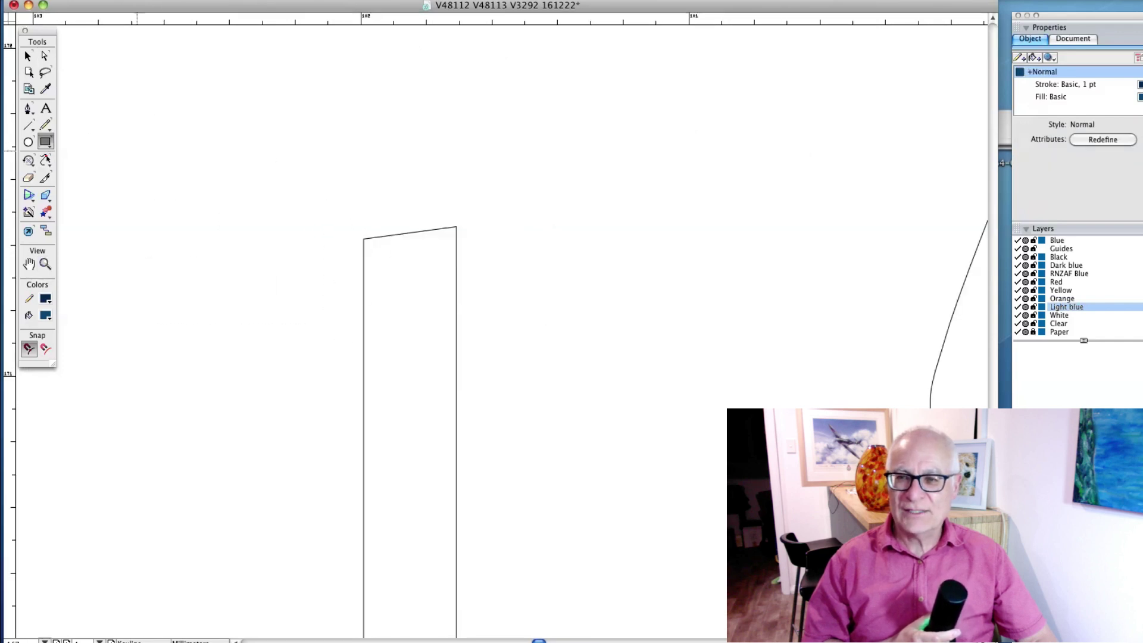
pyautogui.moveTo(216, 140); pyautogui.dragTo(500, 316)
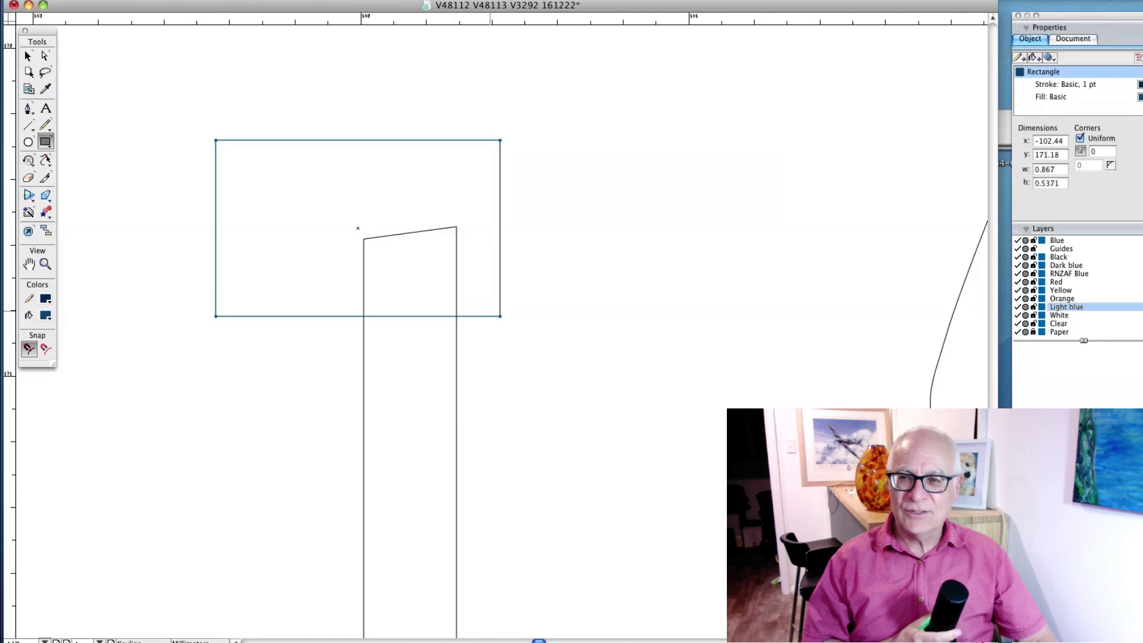
pyautogui.click(1083, 241)
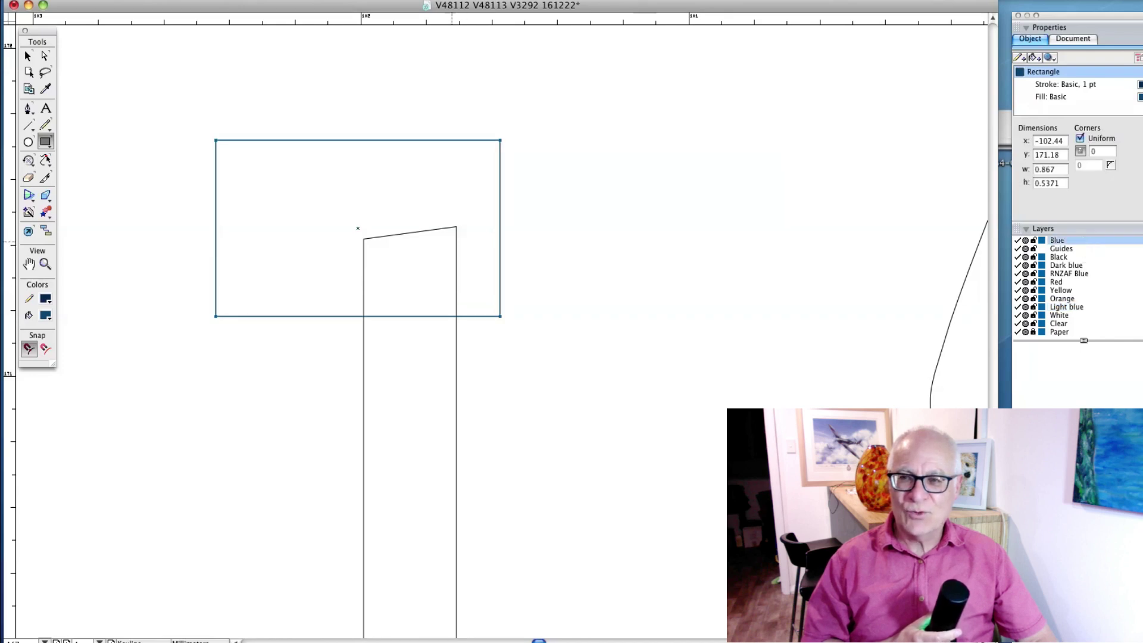
# - Select the rectangle together with the narrow path and apply Punch to cut off the path's slanted top
pyautogui.click(28, 57)
pyautogui.keyDown('shift'); pyautogui.click(403, 238); pyautogui.keyUp('shift')
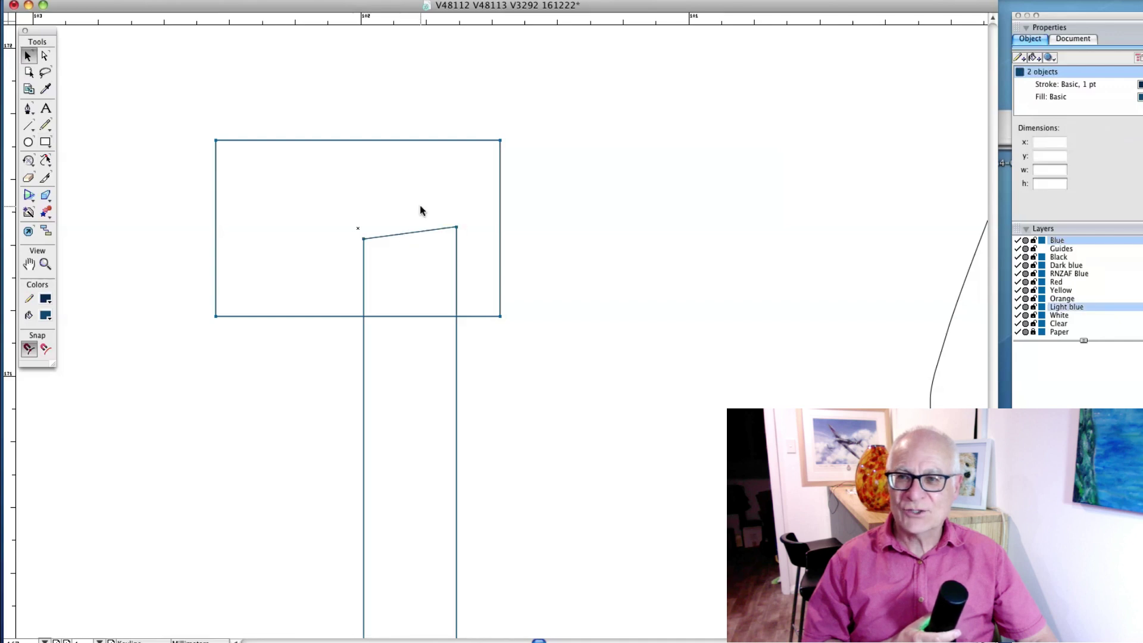
pyautogui.click(347, 1)
pyautogui.moveTo(298, 2)
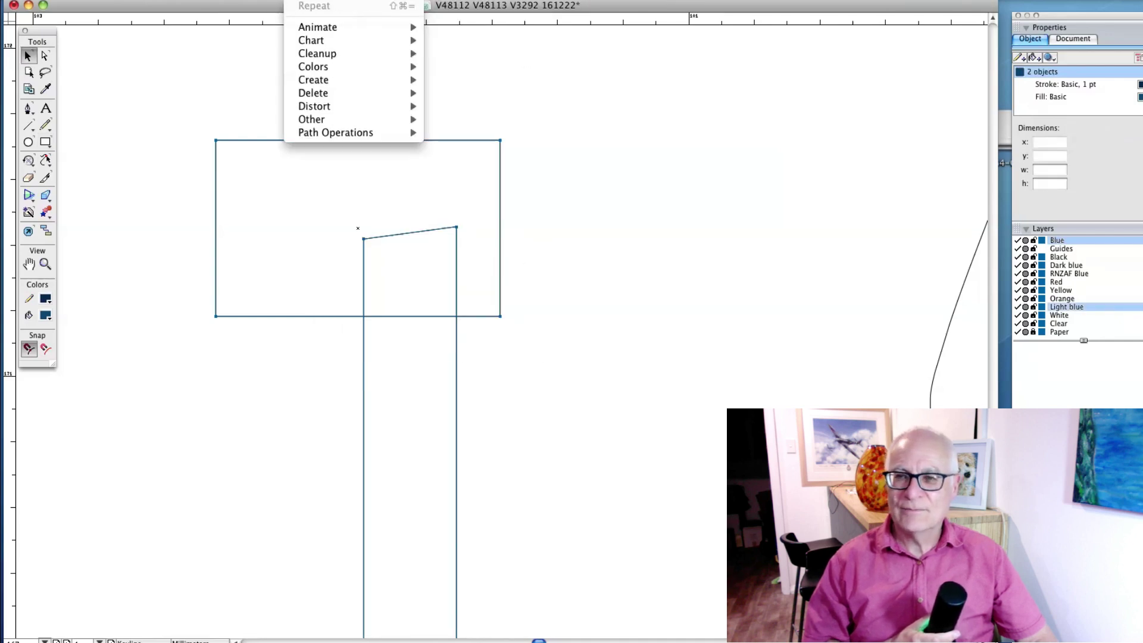
pyautogui.moveTo(329, 133)
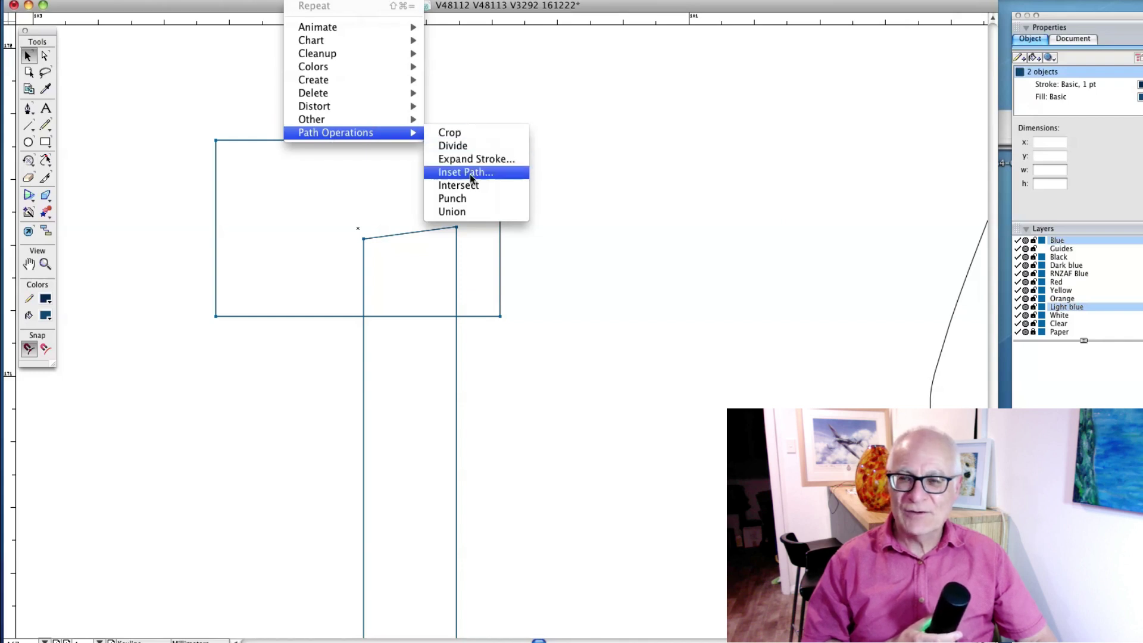
pyautogui.click(469, 198)
# - Set the ruler zero point on the trimmed path's left edge and group the path to show its dimensions
pyautogui.scroll(-3, 476, 168)
pyautogui.hscroll(1, 477, 169)
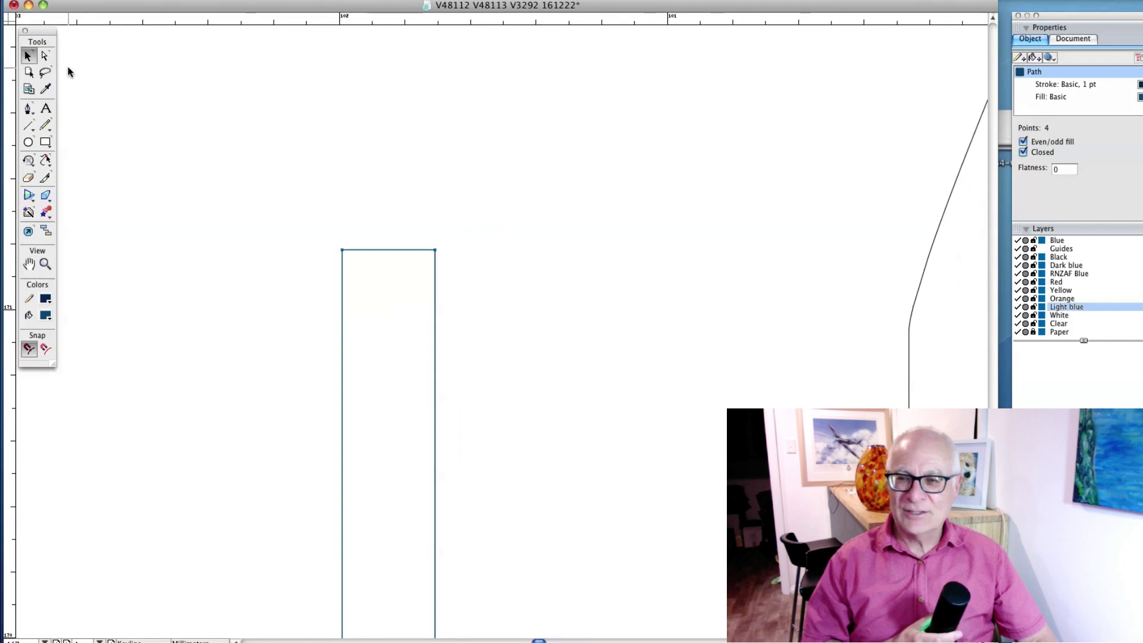
pyautogui.moveTo(9, 19); pyautogui.dragTo(343, 281)
pyautogui.click(434, 275)
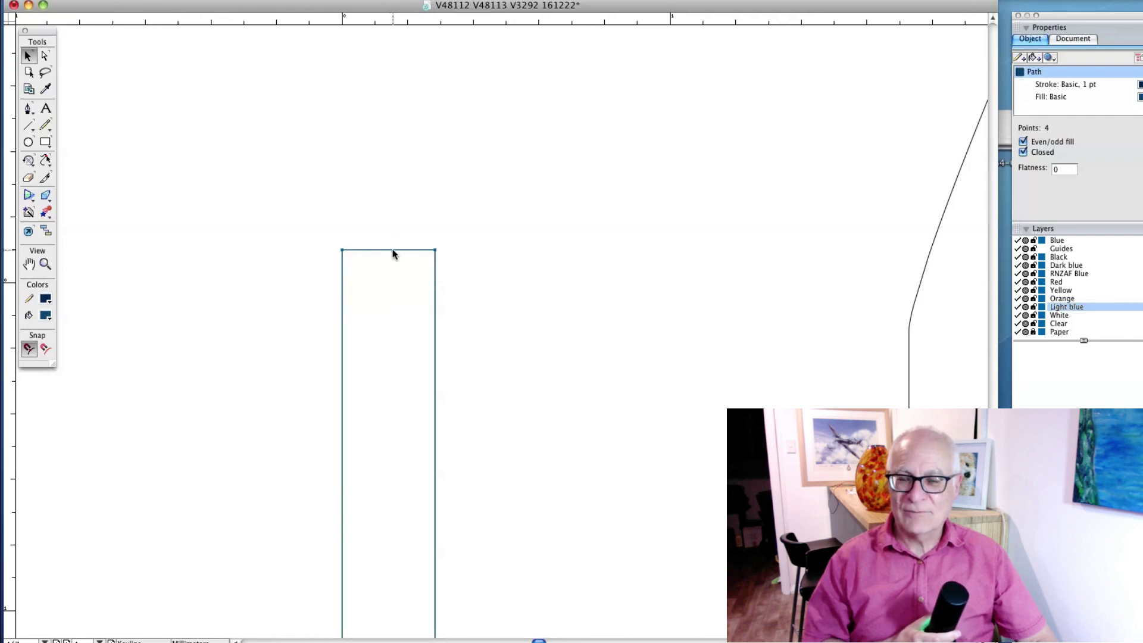
pyautogui.press('super+g')
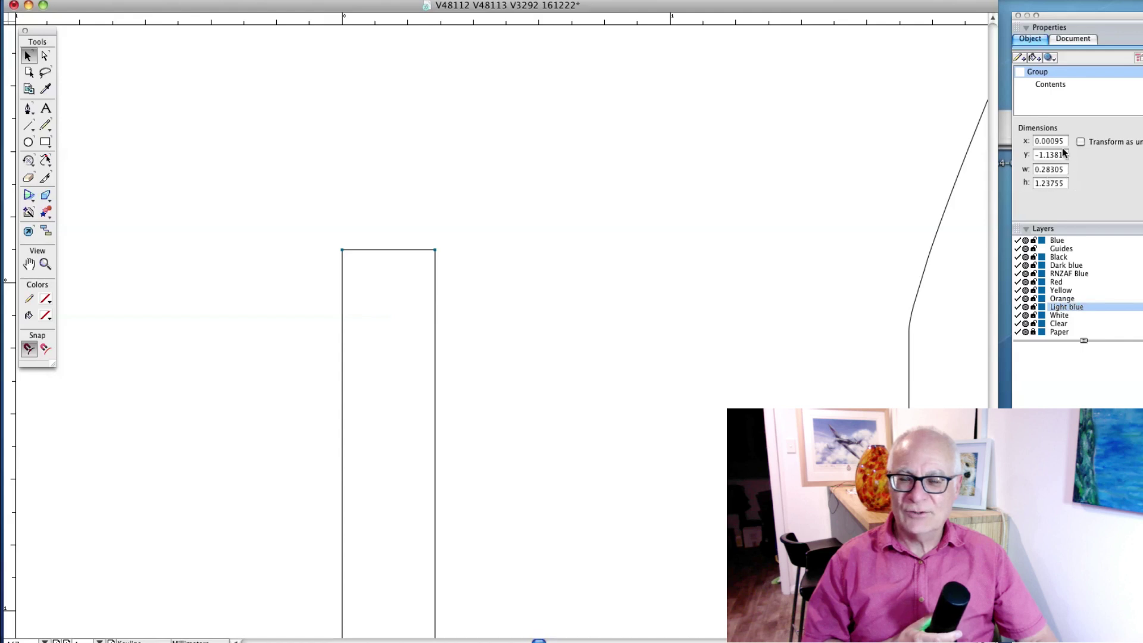
# - Deselect the group and return the artwork to Preview display around the new bar and the lower NAVY 56455 label
pyautogui.press('space')
pyautogui.moveTo(513, 329); pyautogui.dragTo(497, 210)
pyautogui.press('a')
pyautogui.click(544, 247)
pyautogui.press('alt+super+space')
pyautogui.keyDown('alt'); pyautogui.keyDown('super'); pyautogui.click(545, 247); pyautogui.keyUp('super'); pyautogui.keyUp('alt')
pyautogui.keyDown('alt'); pyautogui.keyDown('super'); pyautogui.click(544, 247); pyautogui.keyUp('super'); pyautogui.keyUp('alt')
pyautogui.keyDown('alt'); pyautogui.keyDown('super'); pyautogui.click(545, 247); pyautogui.keyUp('super'); pyautogui.keyUp('alt')
pyautogui.press('space')
pyautogui.moveTo(582, 326); pyautogui.dragTo(451, 90)
pyautogui.moveTo(569, 370); pyautogui.dragTo(414, 56)
pyautogui.moveTo(488, 322); pyautogui.dragTo(475, 208)
pyautogui.press('alt+super+space')
pyautogui.keyDown('alt'); pyautogui.keyDown('super'); pyautogui.click(475, 208); pyautogui.keyUp('super'); pyautogui.keyUp('alt')
pyautogui.keyDown('alt'); pyautogui.click(475, 208); pyautogui.keyUp('alt')
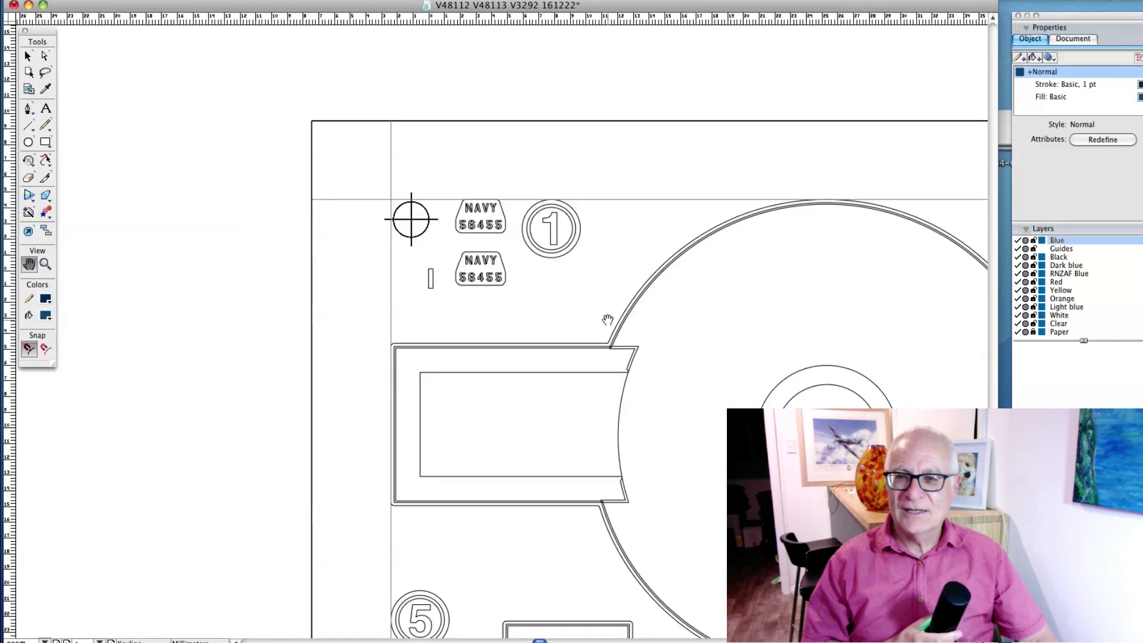
pyautogui.scroll(-5, 379, 159)
pyautogui.moveTo(363, 135); pyautogui.dragTo(682, 368)
pyautogui.press('super+k')
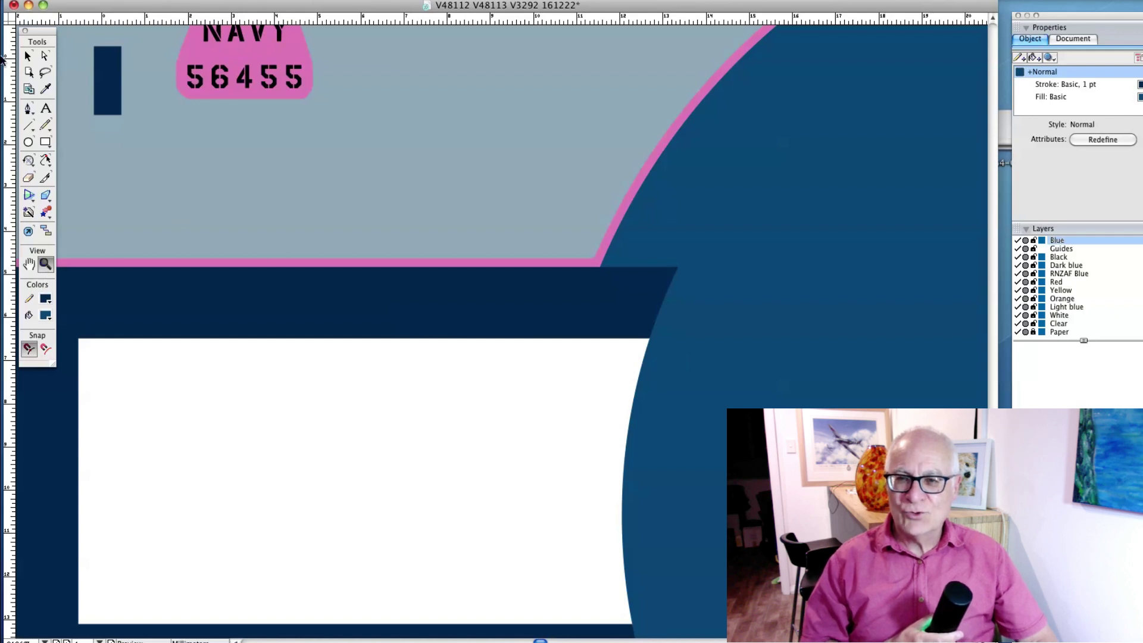
# - Shift the dark blue strip and the RNZAF Blue roundel shape to expose the white beneath, then undo both moves
pyautogui.click(28, 55)
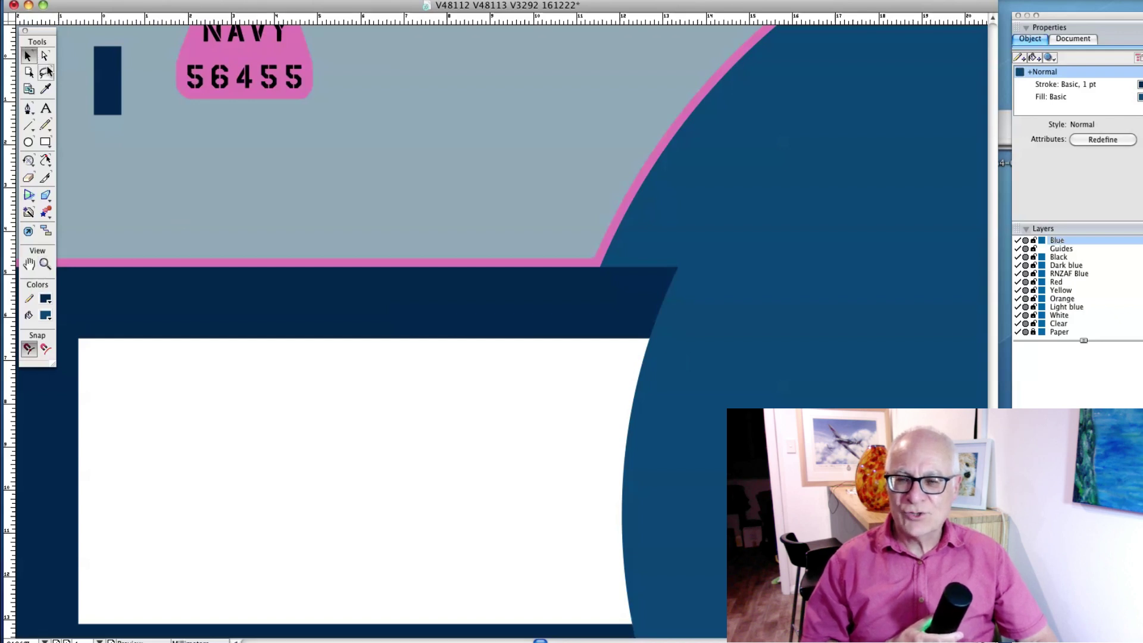
pyautogui.click(631, 296)
pyautogui.moveTo(631, 296); pyautogui.dragTo(562, 338)
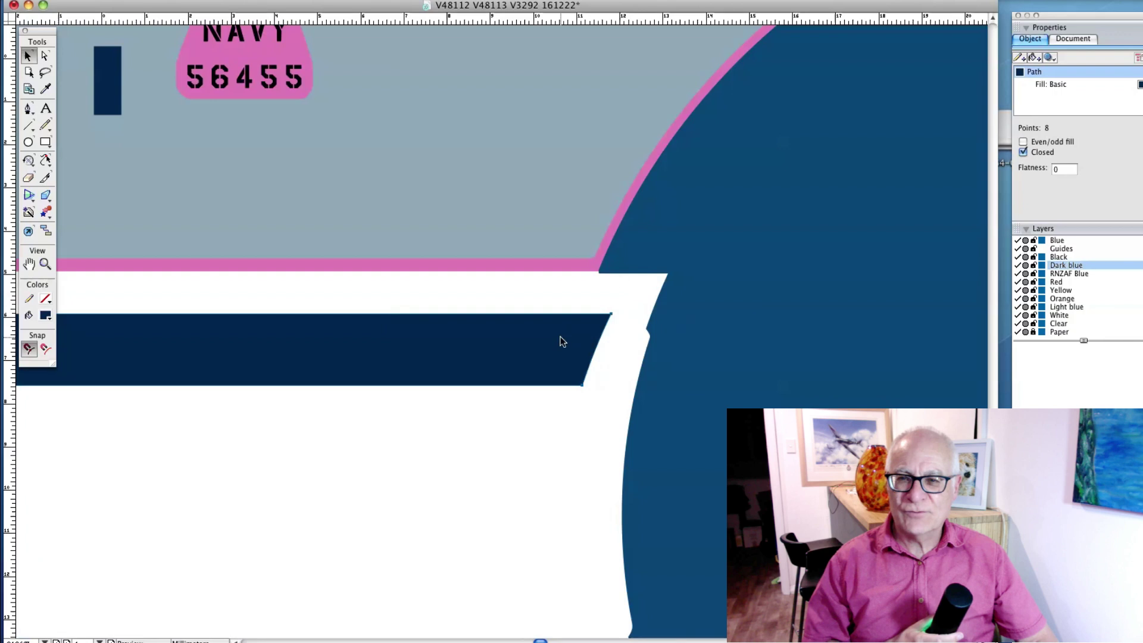
pyautogui.click(629, 251)
pyautogui.click(631, 257)
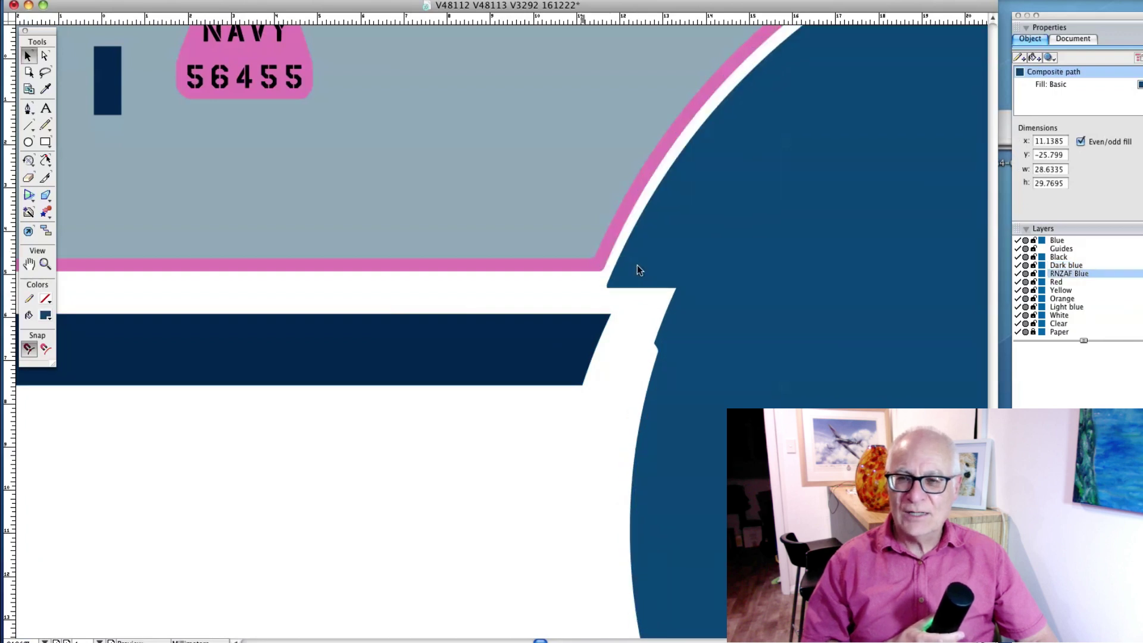
pyautogui.press('super+z')
pyautogui.press('super+z')
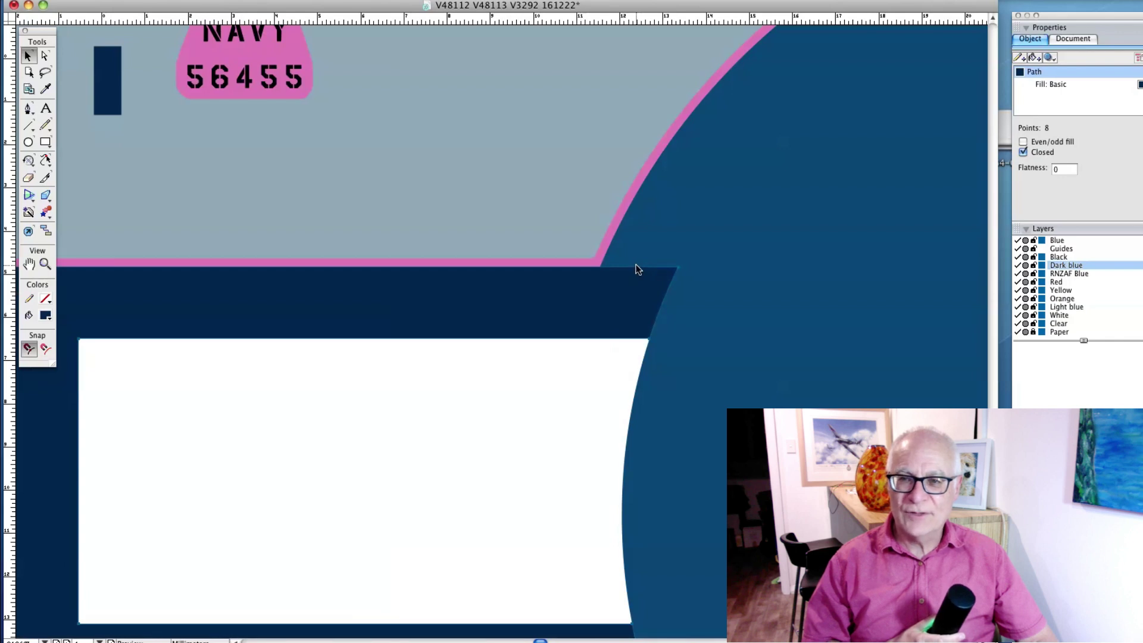
# - Examine how the dark blue, roundel and clear outlines overlap at the bar's corners in keyline display, returning to Preview at the lower corner
pyautogui.press('z')
pyautogui.moveTo(309, 95); pyautogui.dragTo(845, 481)
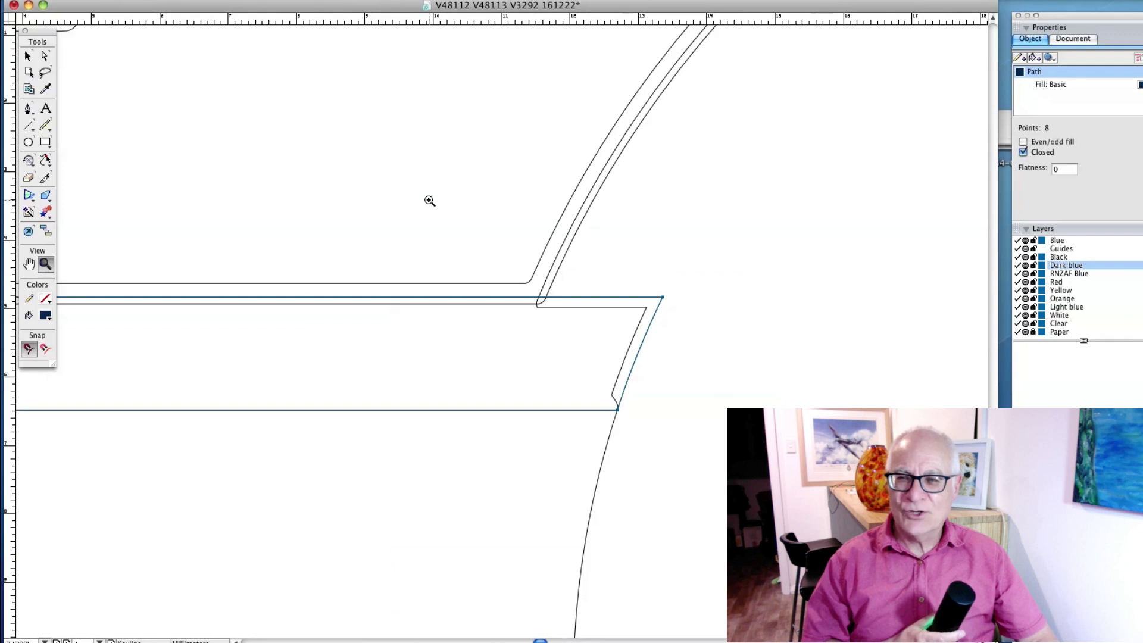
pyautogui.moveTo(360, 130); pyautogui.dragTo(727, 549)
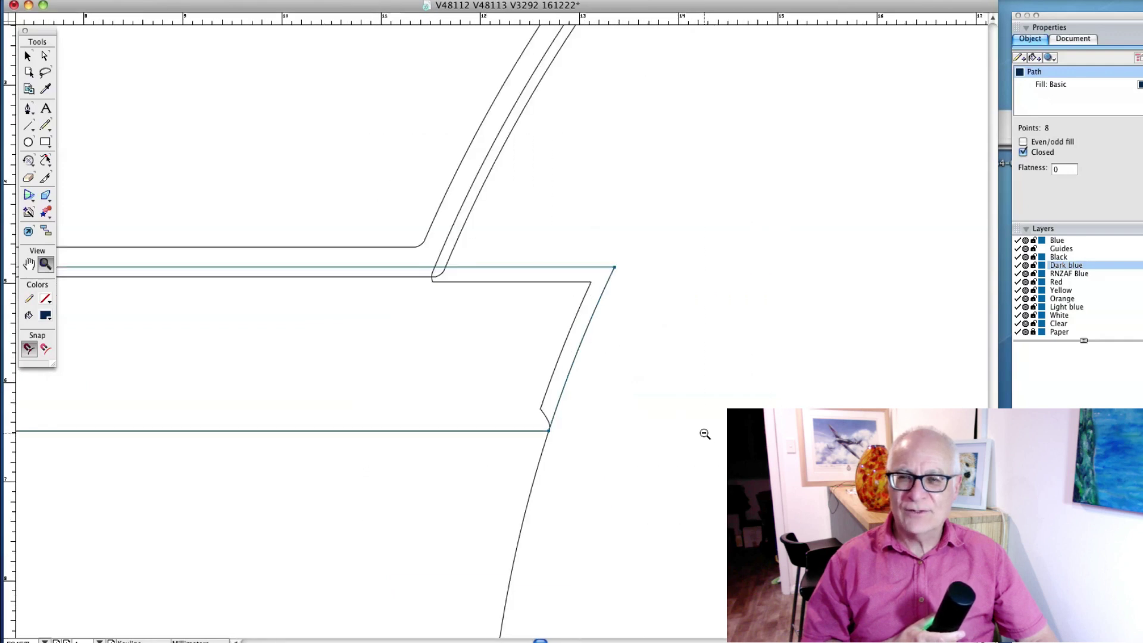
pyautogui.keyDown('alt'); pyautogui.click(705, 434); pyautogui.keyUp('alt')
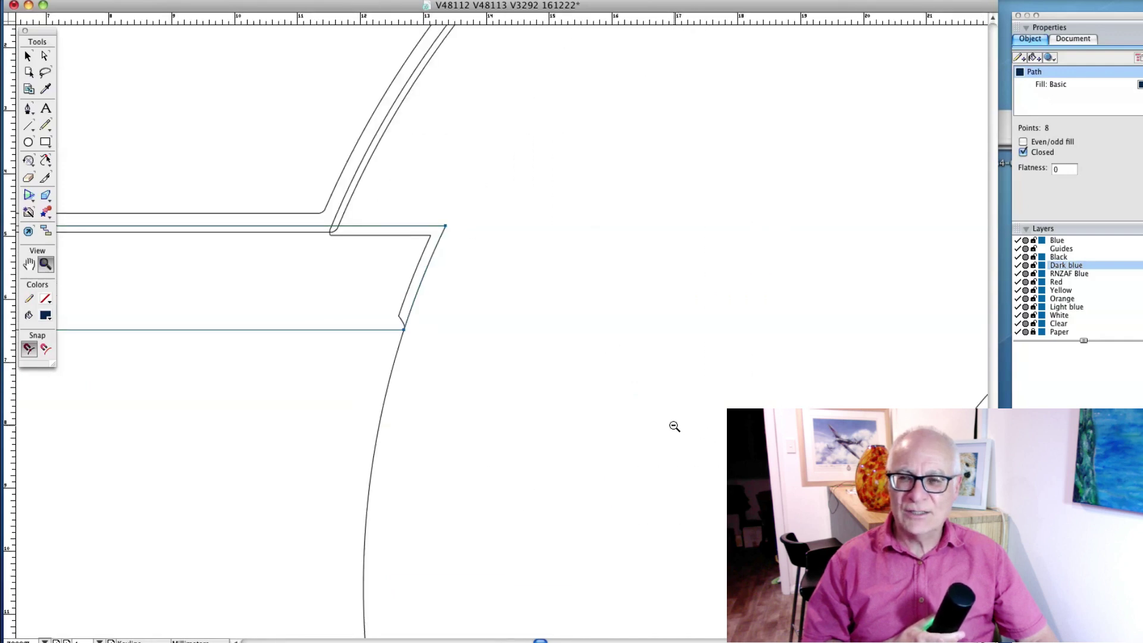
pyautogui.keyDown('alt'); pyautogui.click(641, 420); pyautogui.keyUp('alt')
pyautogui.press('space')
pyautogui.moveTo(629, 412); pyautogui.dragTo(573, 247)
pyautogui.moveTo(485, 352); pyautogui.dragTo(526, 181)
pyautogui.moveTo(407, 427); pyautogui.dragTo(510, 291)
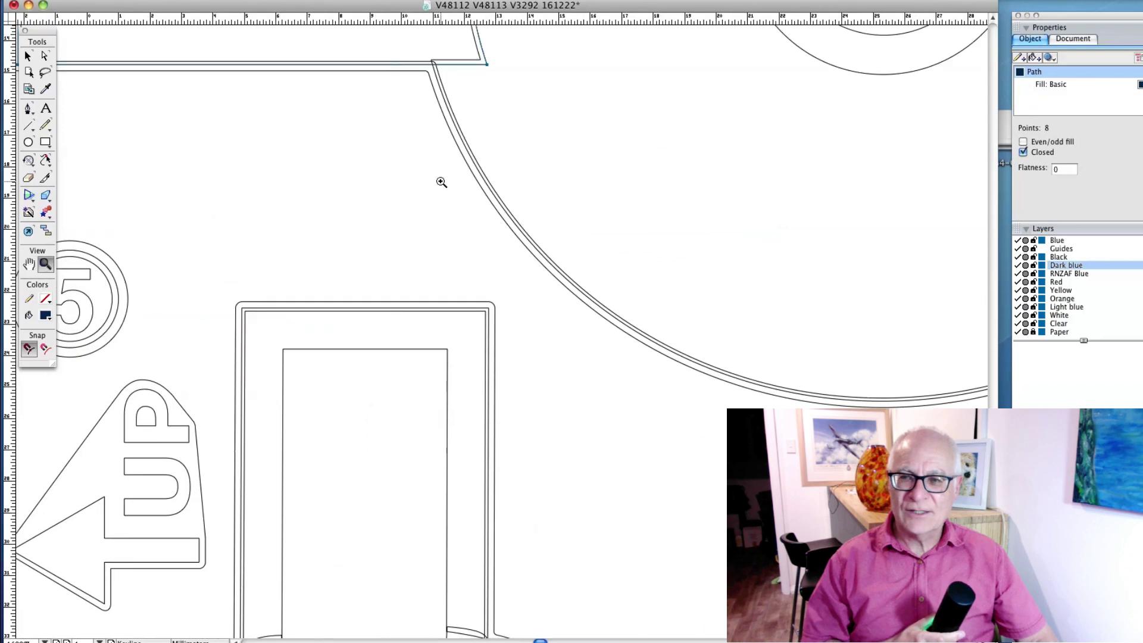
pyautogui.moveTo(393, 51); pyautogui.dragTo(636, 285)
pyautogui.press('super+k')
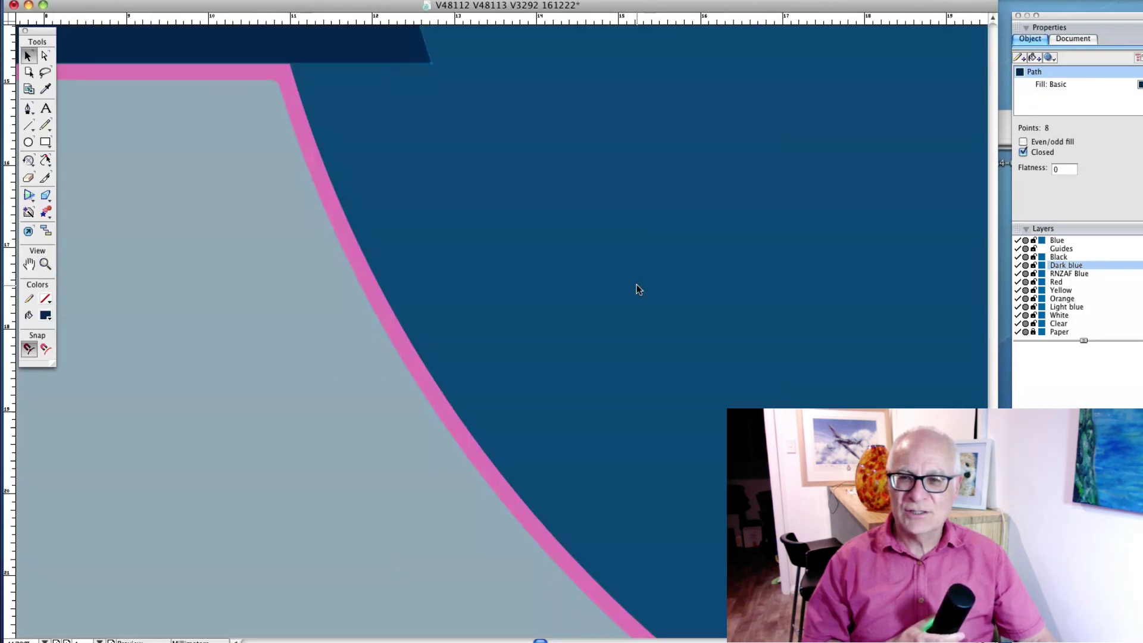
# - Look over the roundels and bars farther down the sheet to the duck artwork above number 8
pyautogui.keyDown('alt'); pyautogui.click(554, 246); pyautogui.keyUp('alt')
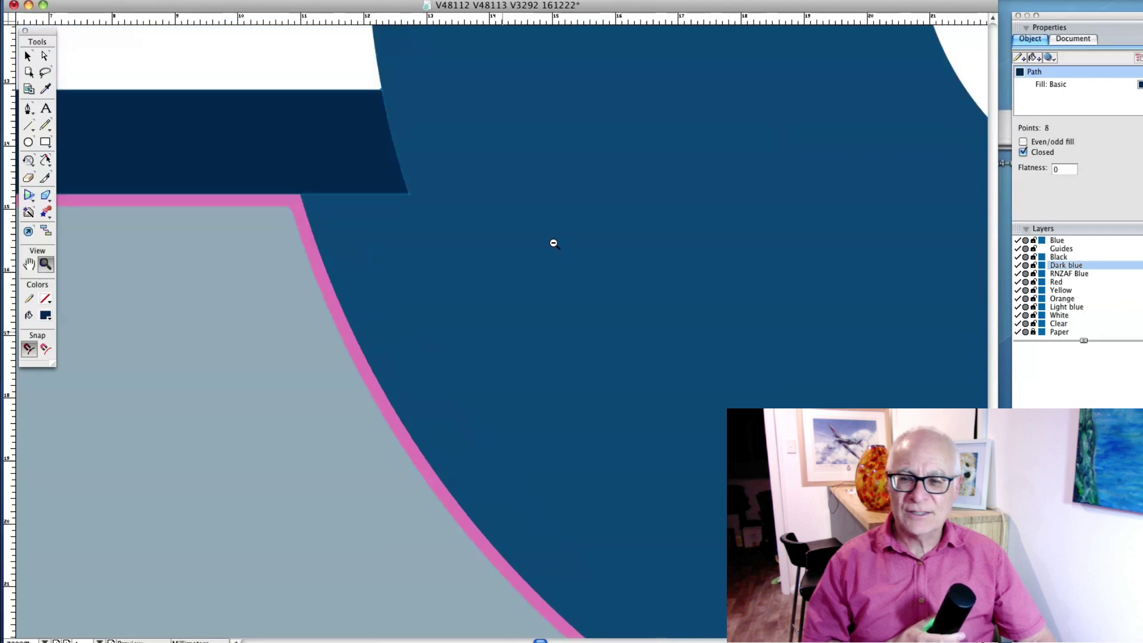
pyautogui.keyDown('alt'); pyautogui.click(555, 246); pyautogui.keyUp('alt')
pyautogui.keyDown('alt'); pyautogui.click(554, 246); pyautogui.keyUp('alt')
pyautogui.press('space')
pyautogui.moveTo(846, 321); pyautogui.dragTo(595, 165)
pyautogui.moveTo(740, 367); pyautogui.dragTo(543, 179)
pyautogui.moveTo(675, 344); pyautogui.dragTo(533, 120)
pyautogui.moveTo(360, 392); pyautogui.dragTo(516, 314)
pyautogui.scroll(-3, 516, 315)
pyautogui.hscroll(-5, 516, 315)
pyautogui.press('super+space')
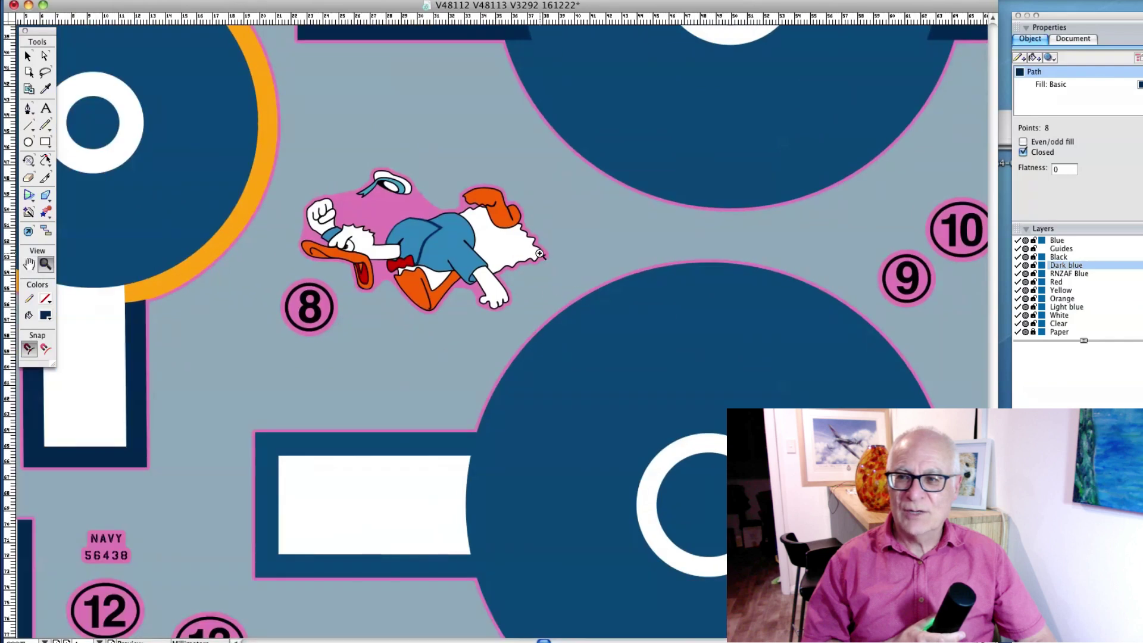
# - Shift the yellow roundel ring and the dark blue bar below it to expose their overlaps, undoing each move
pyautogui.moveTo(101, 223); pyautogui.dragTo(356, 369)
pyautogui.moveTo(172, 134); pyautogui.dragTo(258, 113)
pyautogui.click(338, 283)
pyautogui.keyDown('alt'); pyautogui.click(340, 284); pyautogui.keyUp('alt')
pyautogui.press('v')
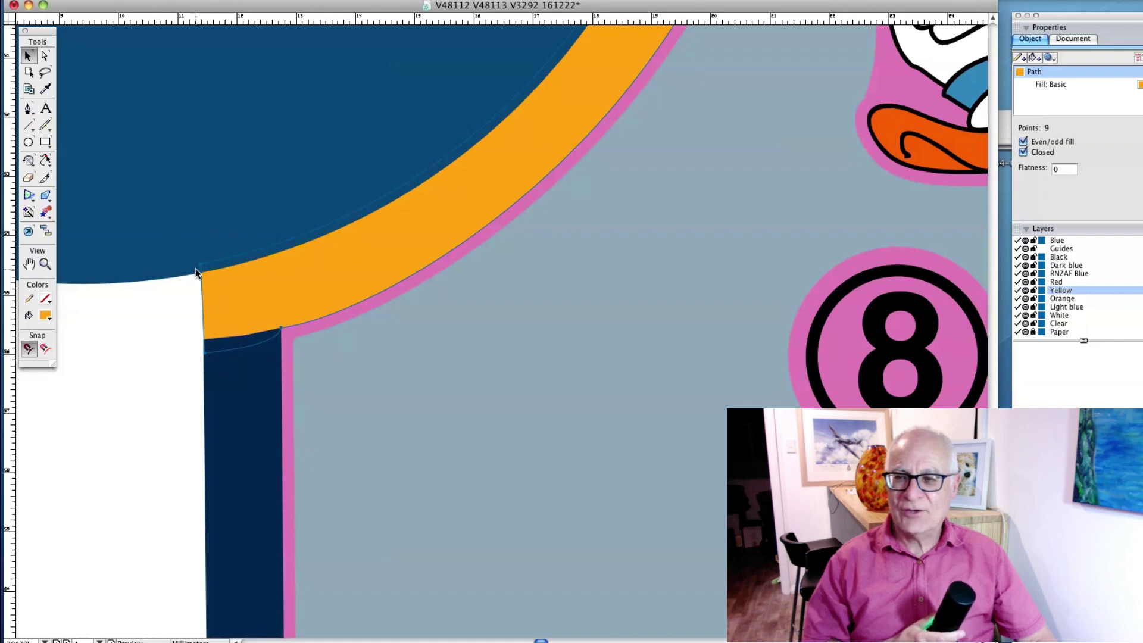
pyautogui.click(471, 345)
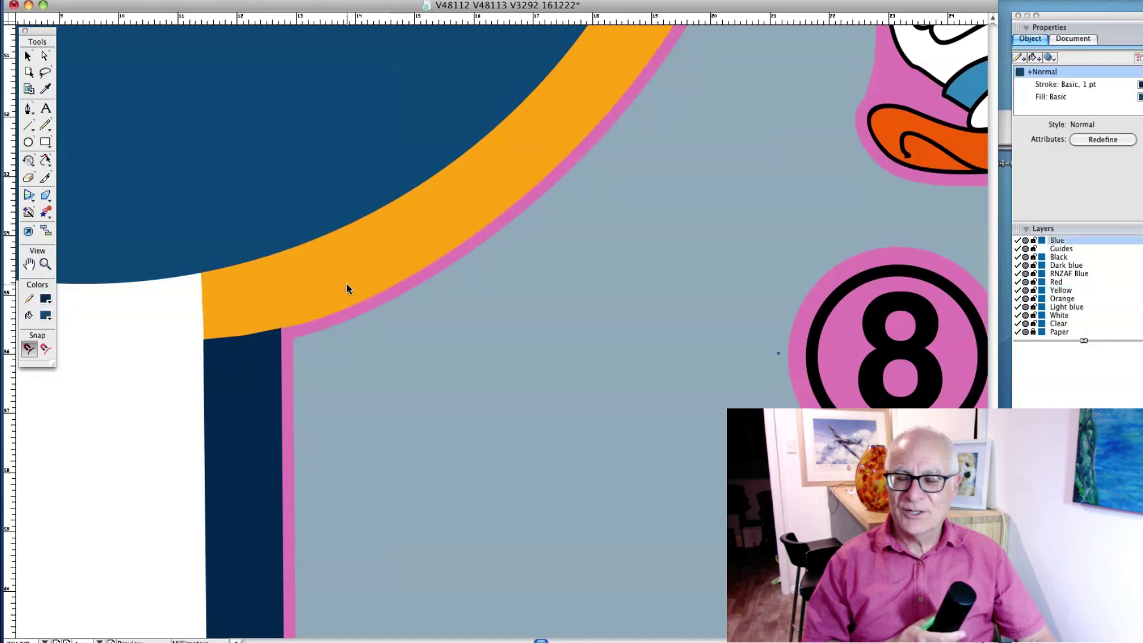
pyautogui.moveTo(350, 287); pyautogui.dragTo(408, 339)
pyautogui.press('super+z')
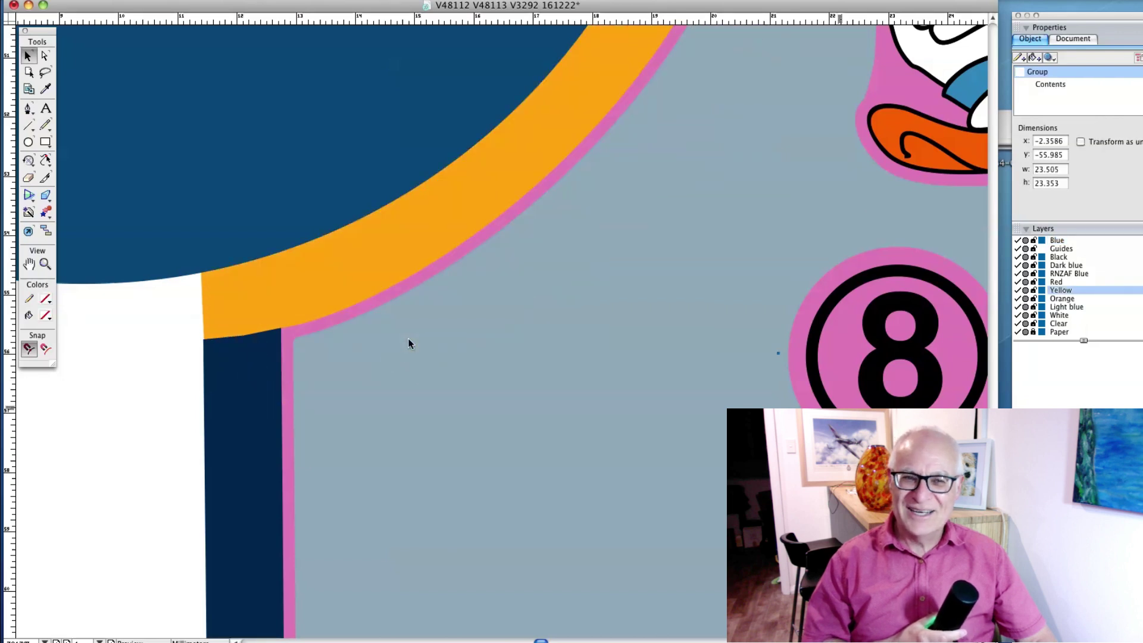
pyautogui.moveTo(241, 379); pyautogui.dragTo(260, 384)
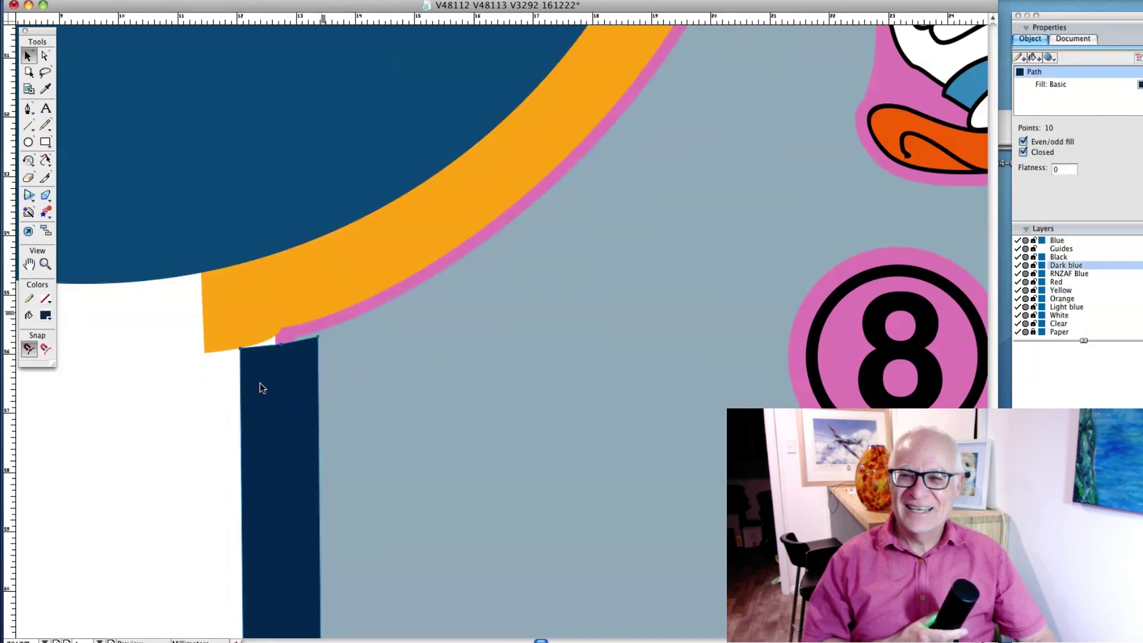
pyautogui.press('super+z')
# - Move the duck's light blue shirt and its dark blue collar stripe off the figure to the area beside number 8
pyautogui.press('space')
pyautogui.moveTo(670, 286); pyautogui.dragTo(359, 352)
pyautogui.moveTo(453, 288); pyautogui.dragTo(305, 318)
pyautogui.keyDown('alt'); pyautogui.keyDown('super'); pyautogui.click(547, 313); pyautogui.keyUp('super'); pyautogui.keyUp('alt')
pyautogui.moveTo(539, 298); pyautogui.dragTo(551, 260)
pyautogui.press('super+space')
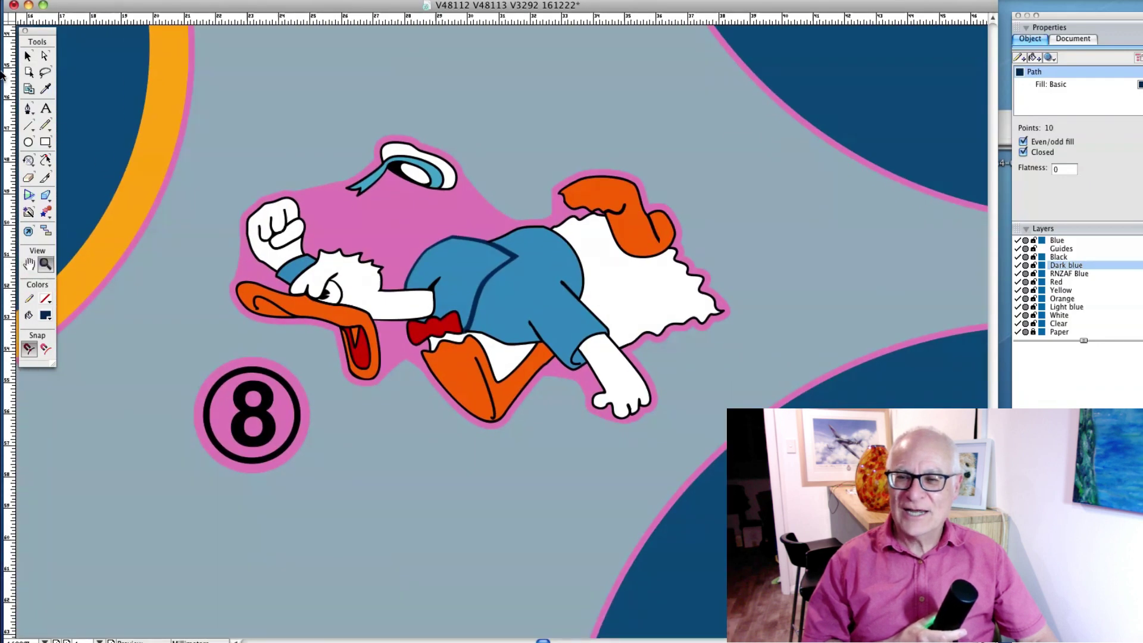
pyautogui.click(28, 56)
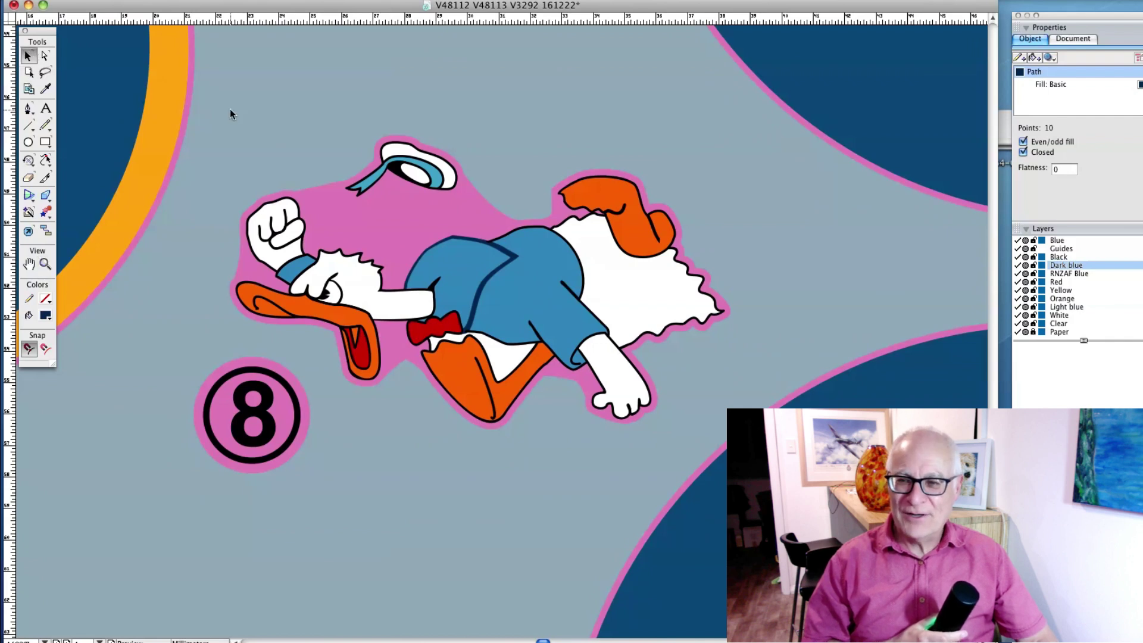
pyautogui.click(311, 94)
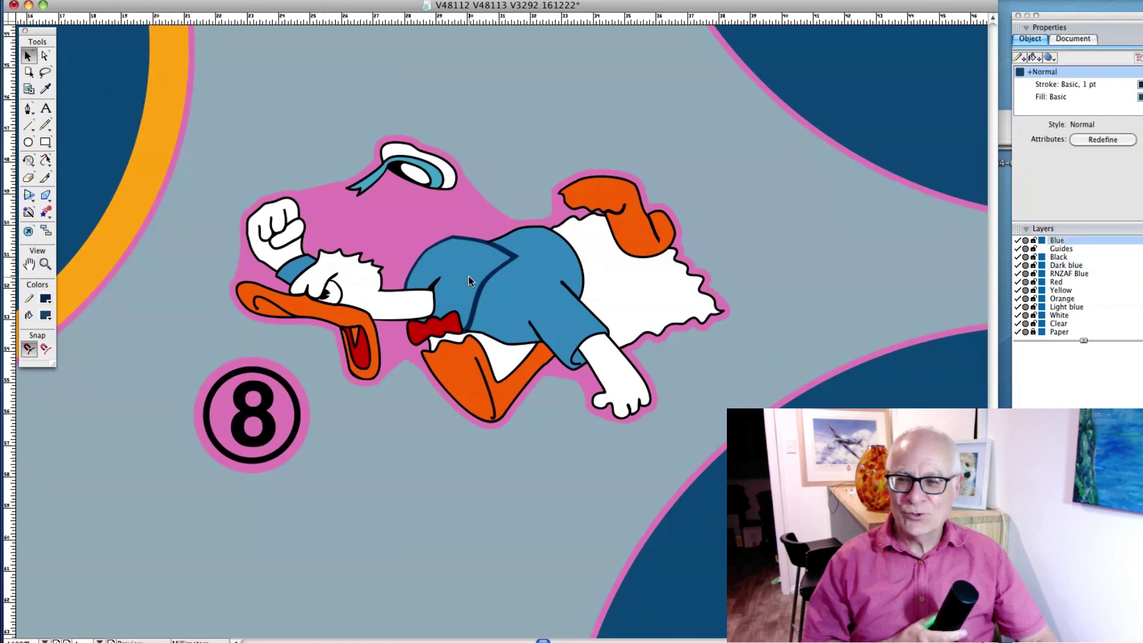
pyautogui.moveTo(469, 275); pyautogui.dragTo(411, 441)
pyautogui.moveTo(486, 285); pyautogui.dragTo(575, 470)
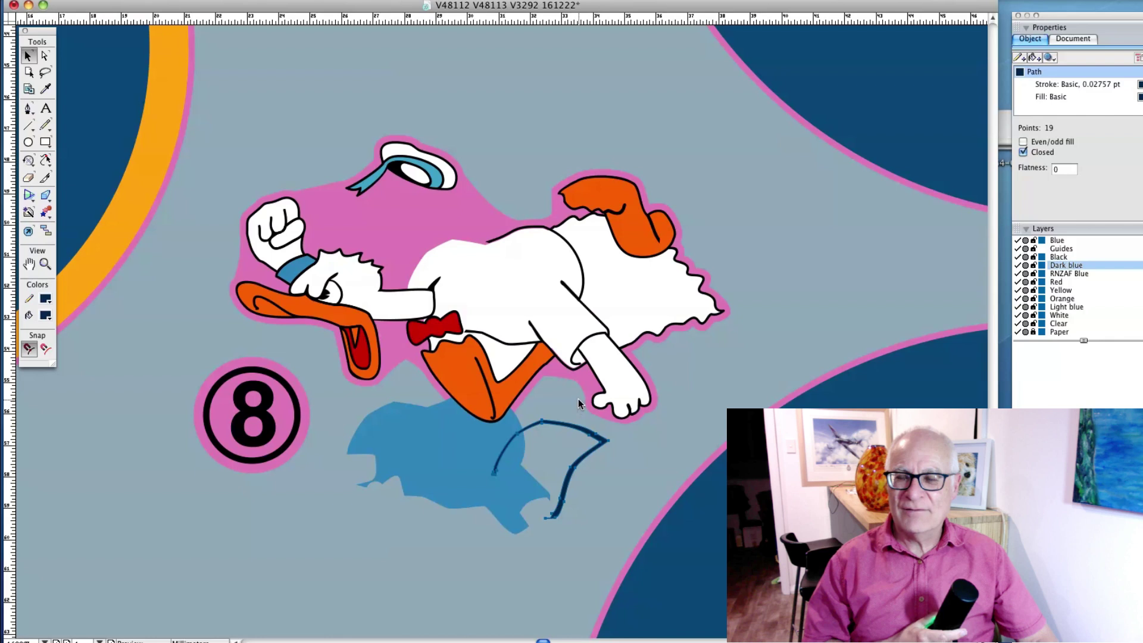
# - Move the duck's orange beak shape down and away from its black outline to expose the white beneath
pyautogui.moveTo(296, 304); pyautogui.dragTo(211, 341)
pyautogui.press('z')
pyautogui.moveTo(196, 261); pyautogui.dragTo(296, 366)
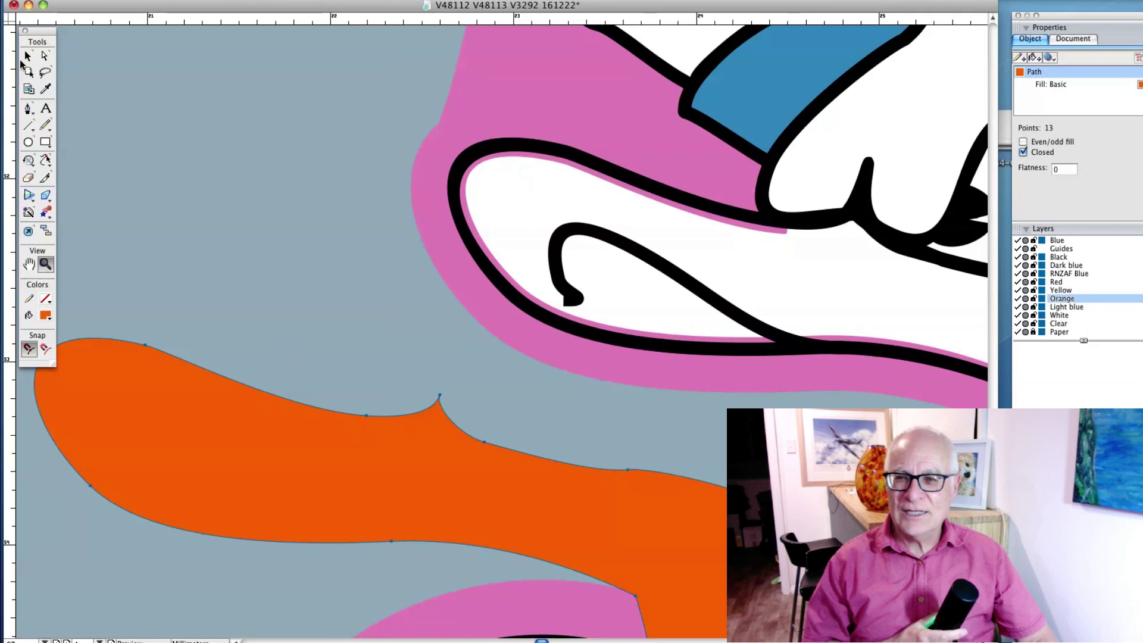
# - Realign the orange beak shape with its black outline, then undo the realignment
pyautogui.click(27, 56)
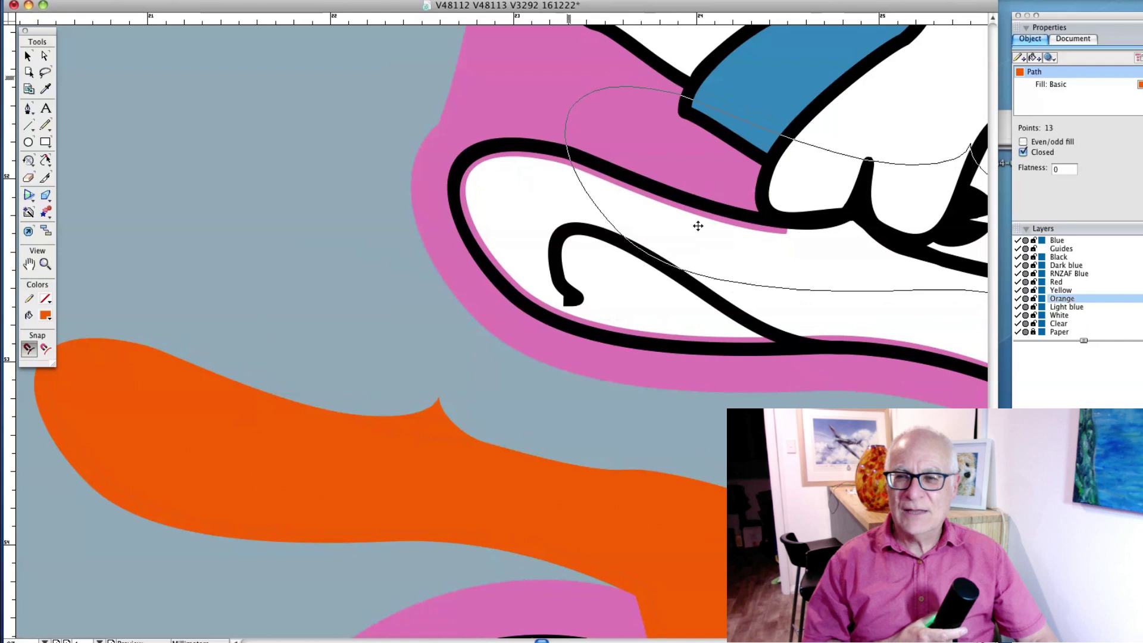
pyautogui.click(609, 265)
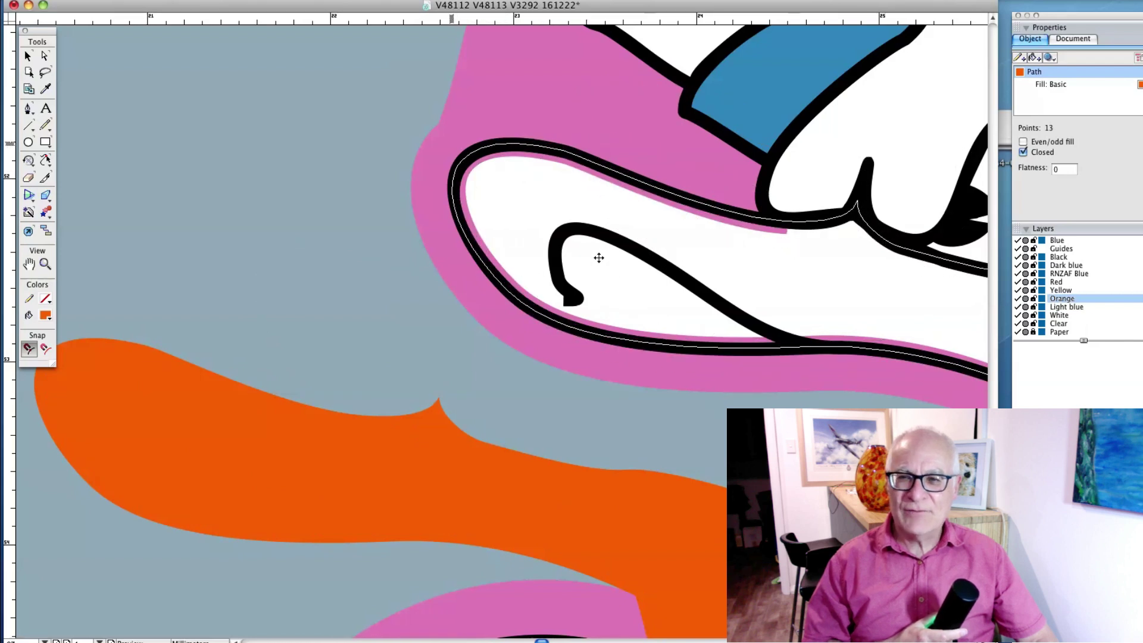
pyautogui.moveTo(600, 258); pyautogui.dragTo(599, 258)
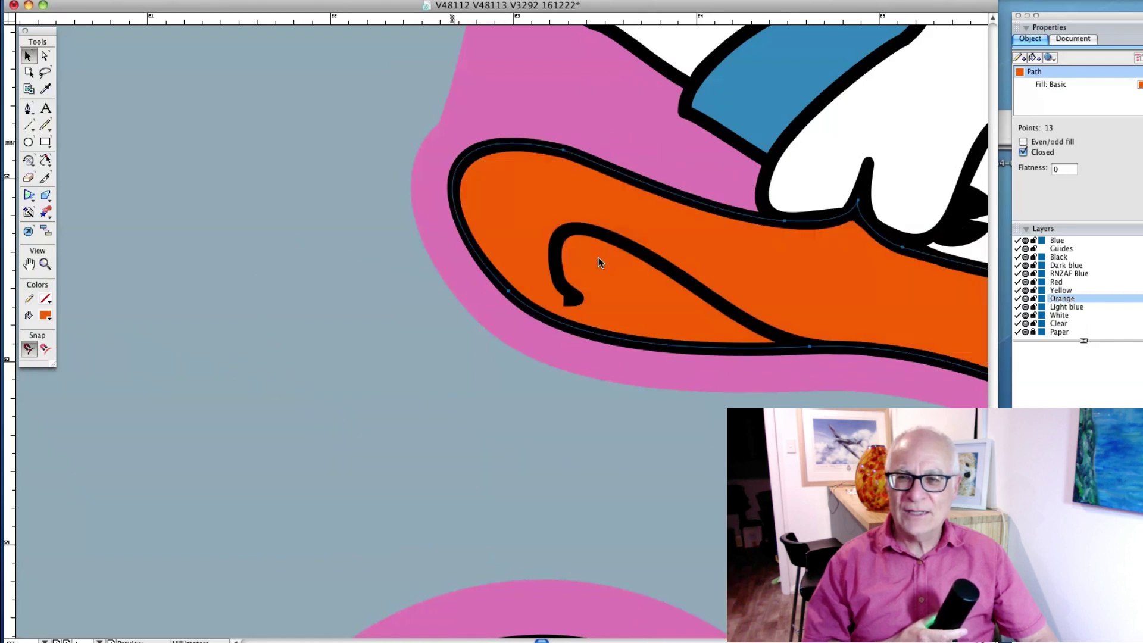
pyautogui.press('space')
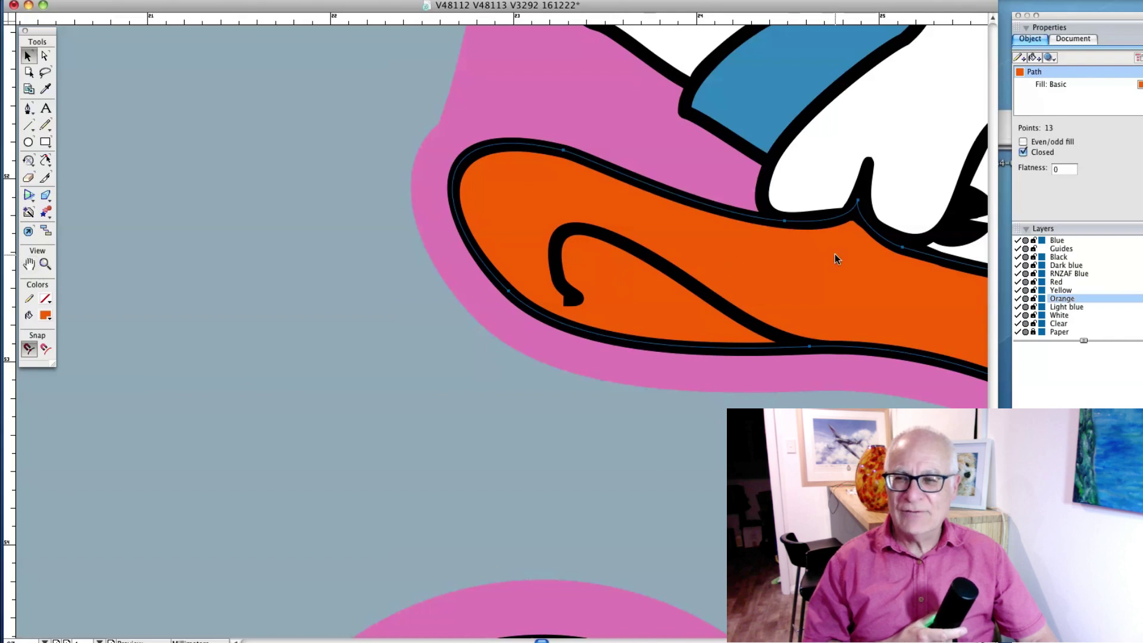
pyautogui.press('super+shift+z')
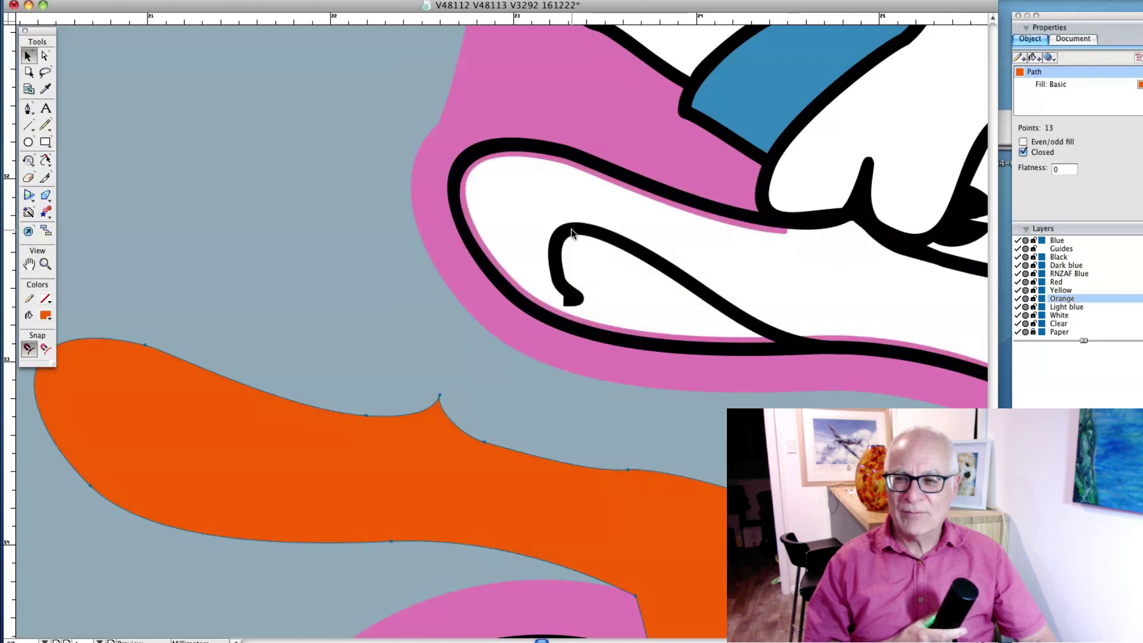
# - Shift the duck's white underlay and the light blue cuff away from their black outlines to expose the clear layer
pyautogui.moveTo(711, 145); pyautogui.dragTo(475, 327)
pyautogui.moveTo(706, 225); pyautogui.dragTo(426, 286)
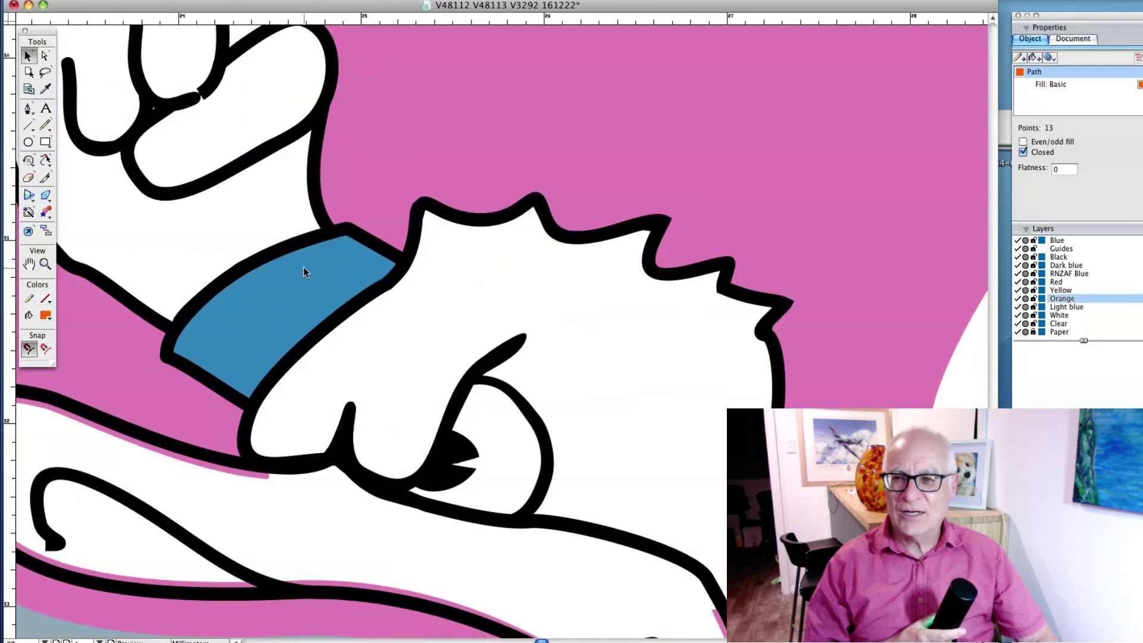
pyautogui.press('super+k')
pyautogui.press('super+k')
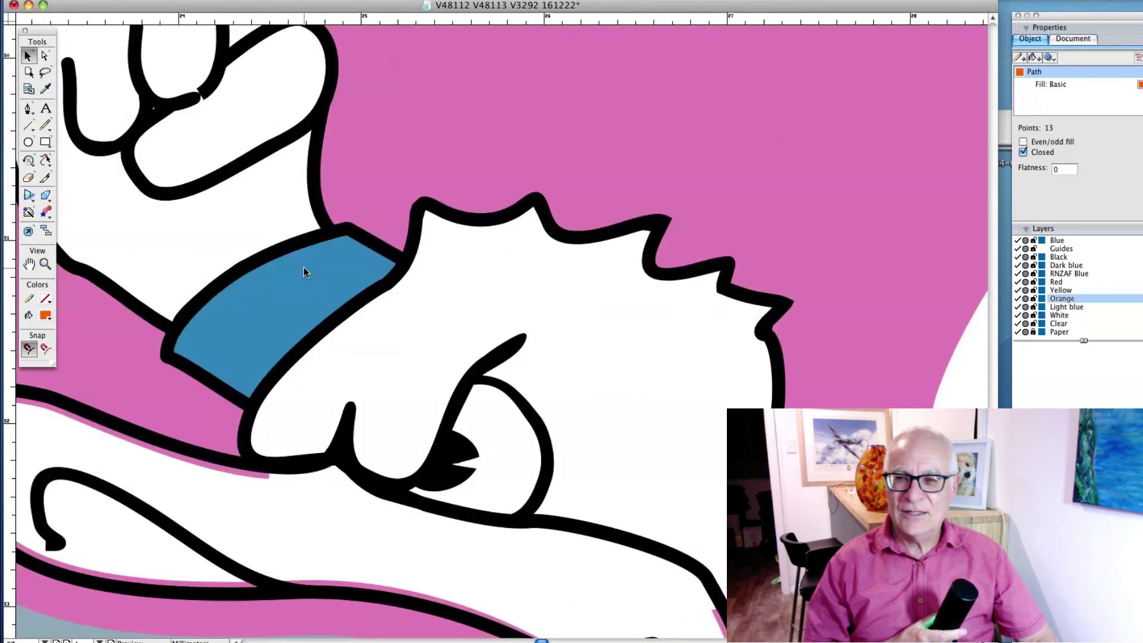
pyautogui.moveTo(485, 249); pyautogui.dragTo(498, 286)
pyautogui.moveTo(373, 262); pyautogui.dragTo(284, 273)
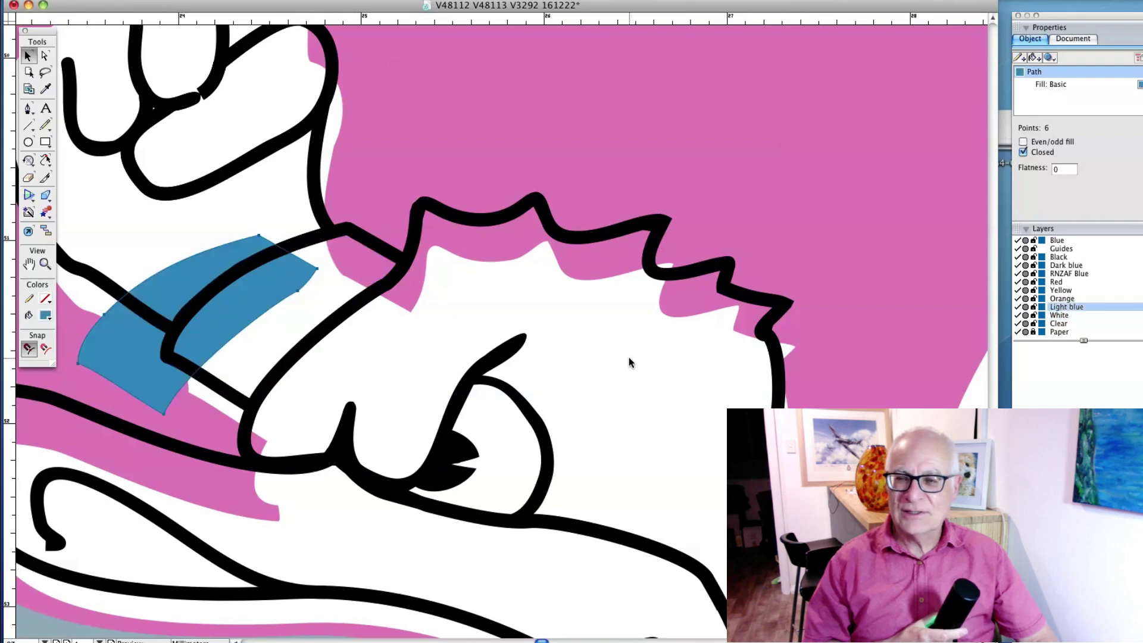
# - Hide the Clear layer, then hide the Paper layer and show it again
pyautogui.click(1017, 324)
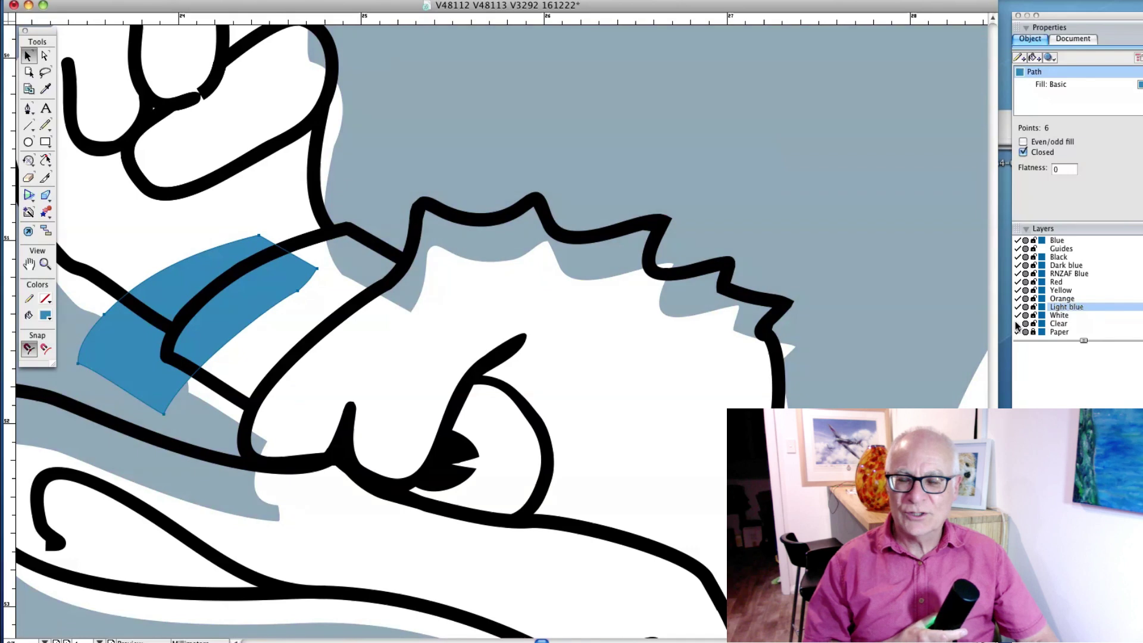
pyautogui.click(1017, 332)
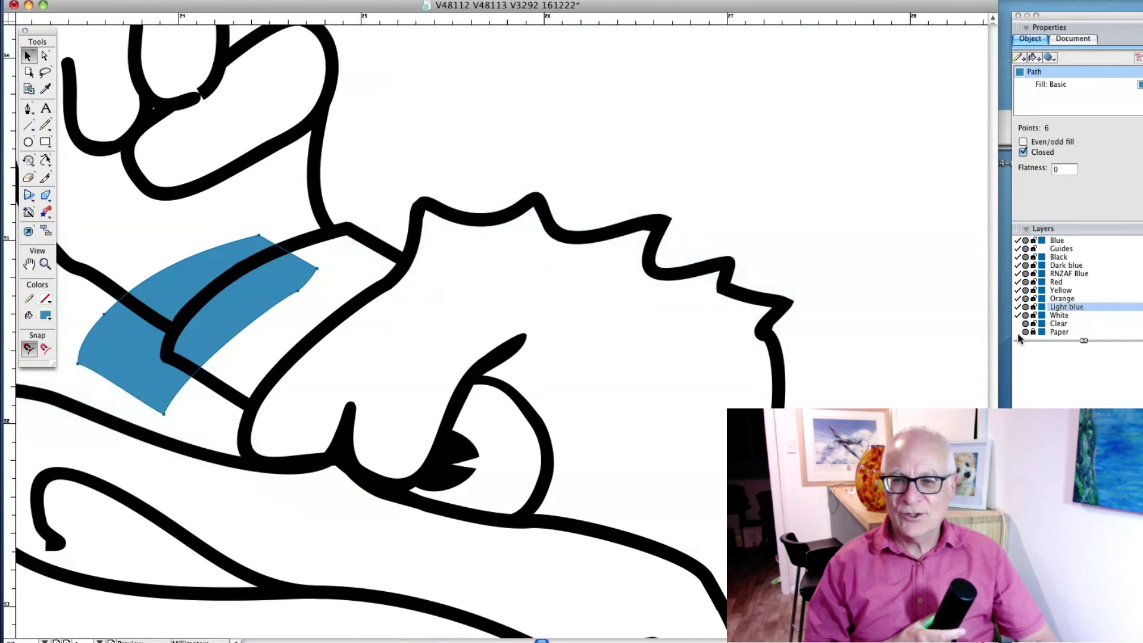
pyautogui.click(1018, 333)
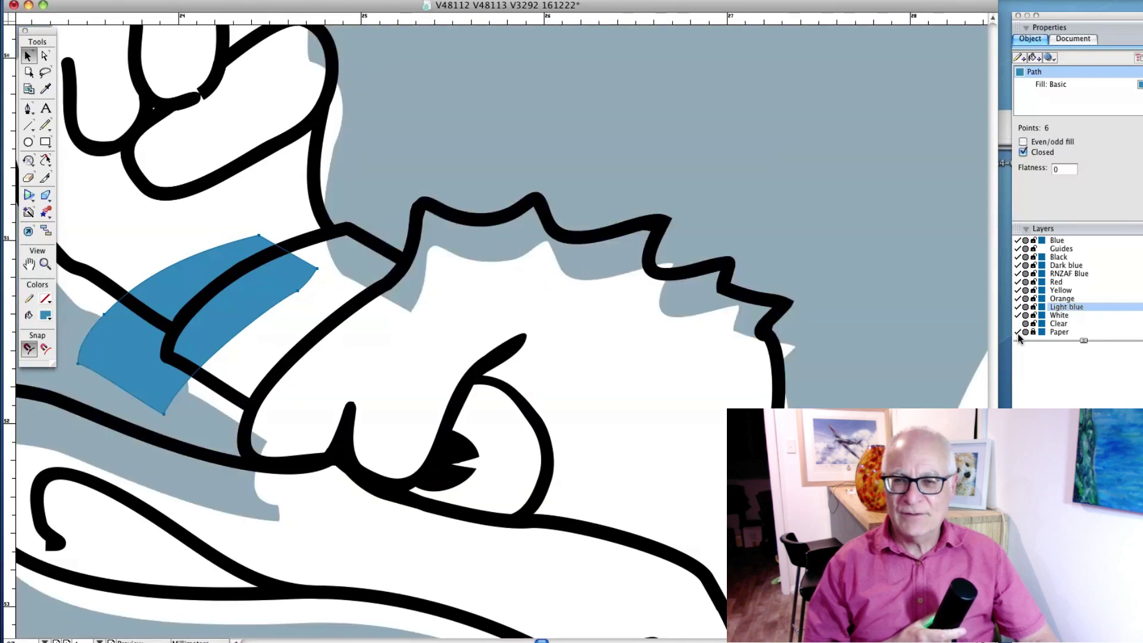
# - Undo the moves of the duck's cuff, white underlay, beak, collar stripe and shirt
pyautogui.click(462, 277)
pyautogui.press('super+z')
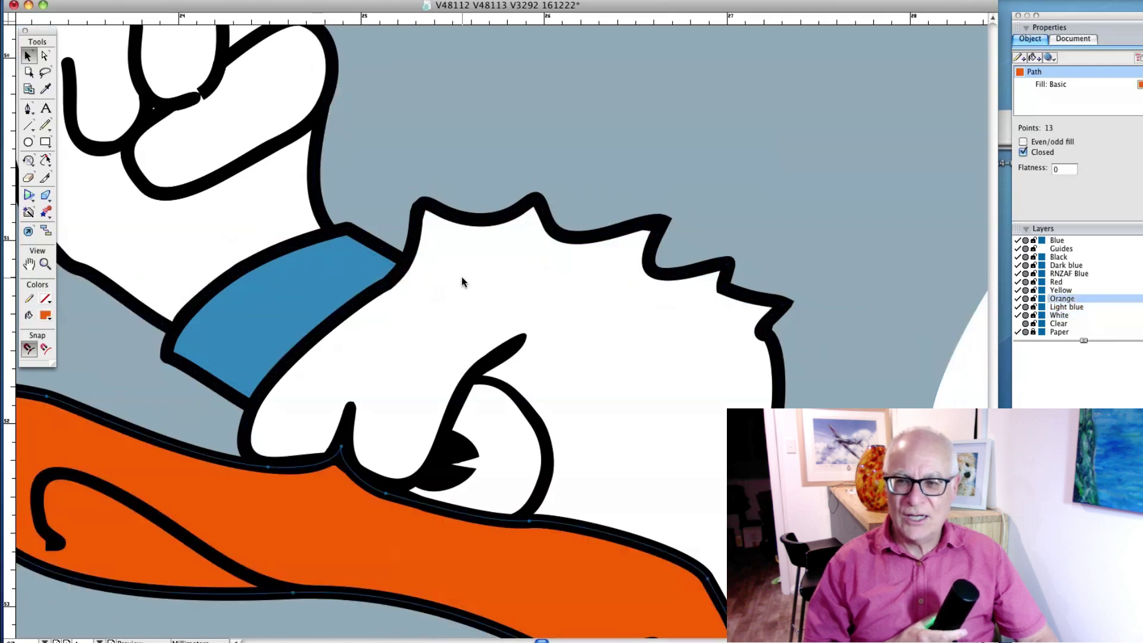
pyautogui.press('super+z')
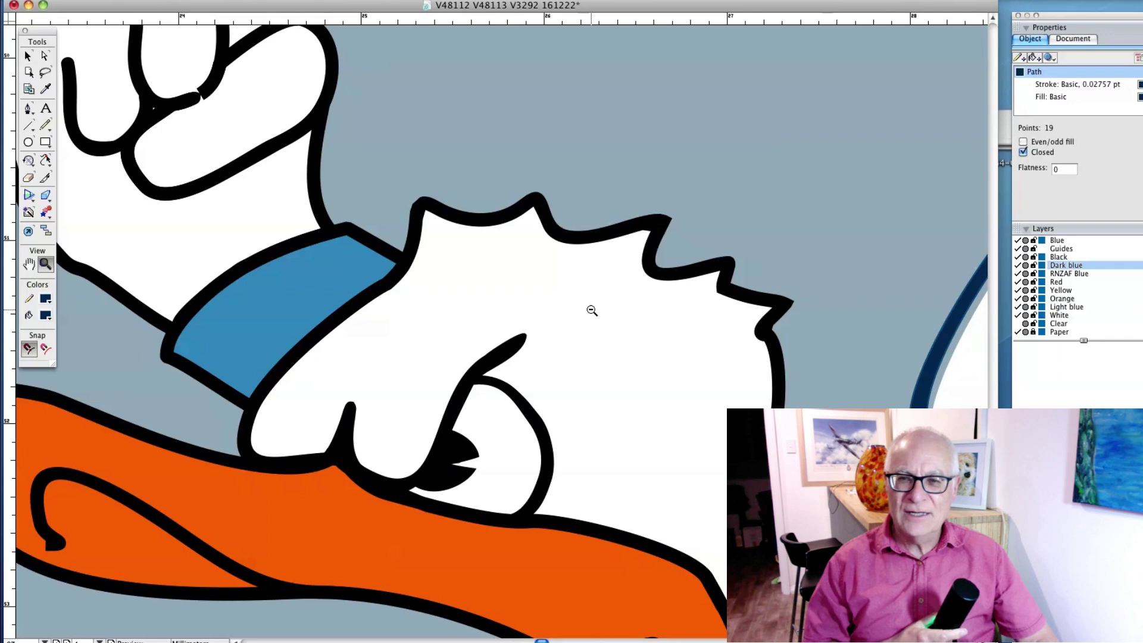
pyautogui.keyDown('alt'); pyautogui.keyDown('super'); pyautogui.click(591, 309); pyautogui.keyUp('super'); pyautogui.keyUp('alt')
pyautogui.keyDown('alt'); pyautogui.keyDown('super'); pyautogui.click(591, 309); pyautogui.keyUp('super'); pyautogui.keyUp('alt')
pyautogui.press('super+z')
# - Move the black crease line off the duck's light blue sleeve to separate it from the artwork, then undo the move
pyautogui.press('space')
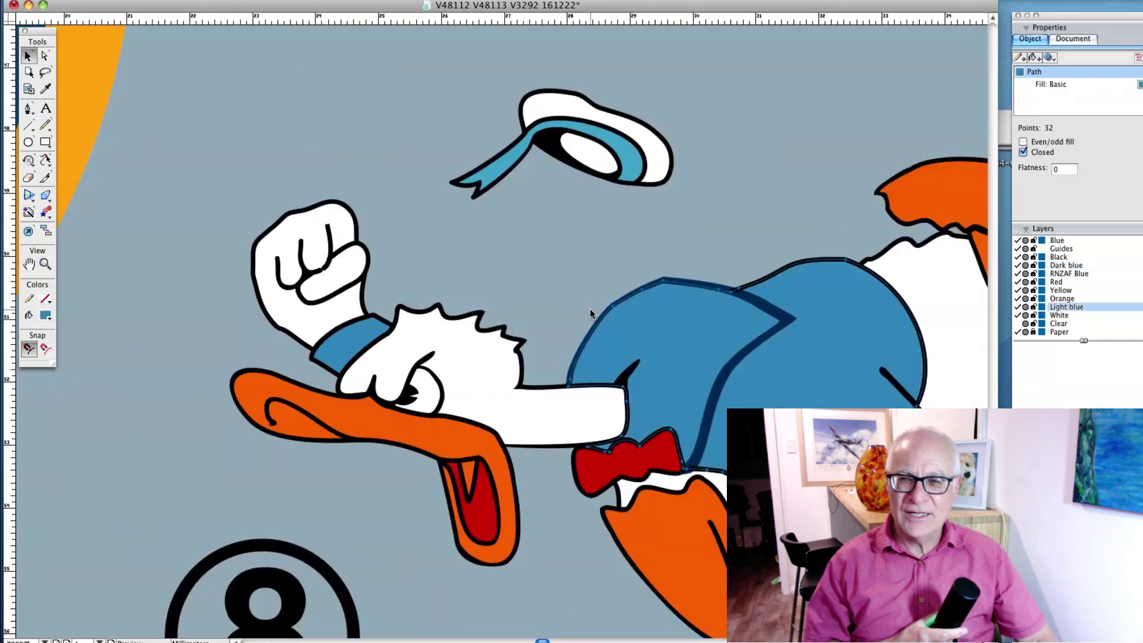
pyautogui.moveTo(694, 325); pyautogui.dragTo(491, 226)
pyautogui.moveTo(672, 368); pyautogui.dragTo(512, 209)
pyautogui.press('z')
pyautogui.moveTo(434, 223); pyautogui.dragTo(724, 447)
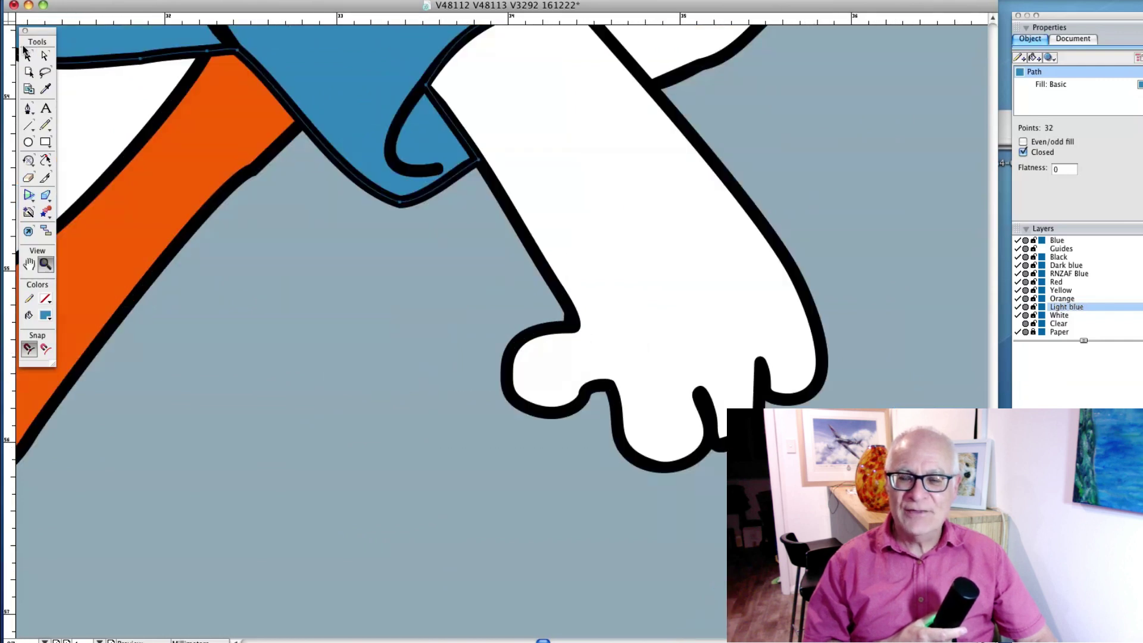
pyautogui.click(27, 56)
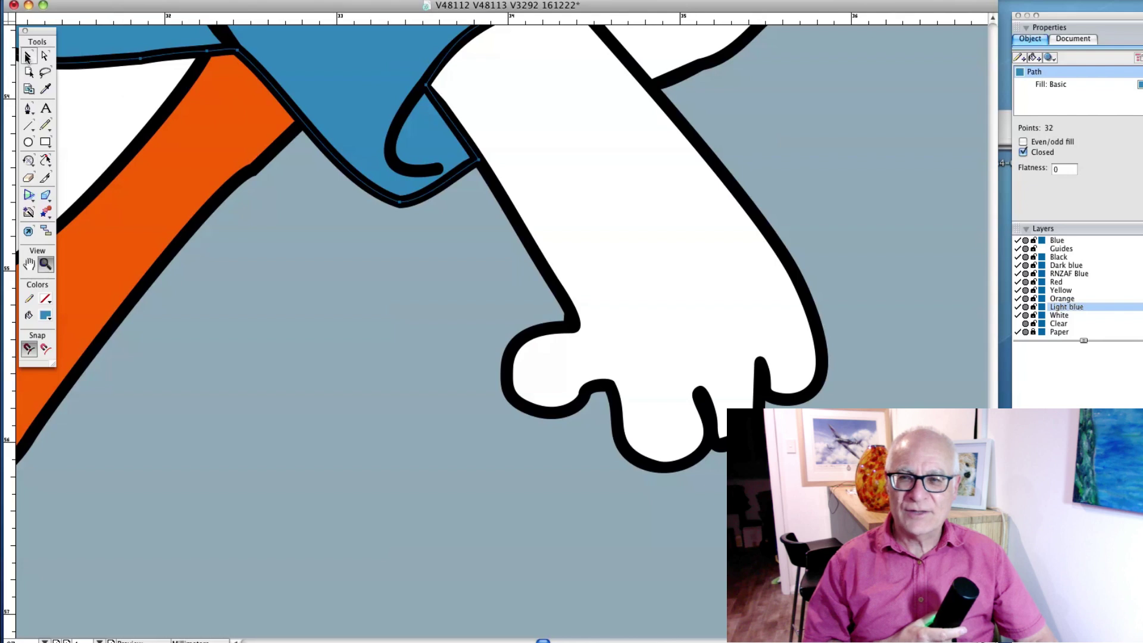
pyautogui.press('a')
pyautogui.click(421, 176)
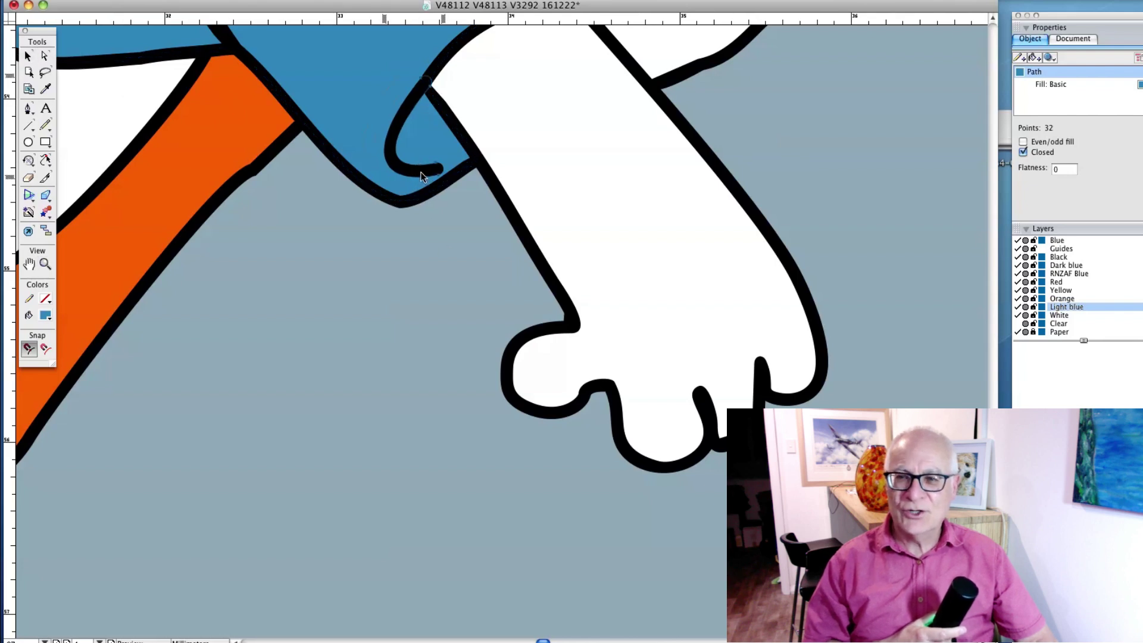
pyautogui.moveTo(421, 176)
pyautogui.mouseDown()
pyautogui.moveTo(324, 204)
pyautogui.moveTo(311, 296)
pyautogui.mouseUp()
pyautogui.press('super+z')
pyautogui.moveTo(407, 163); pyautogui.dragTo(410, 372)
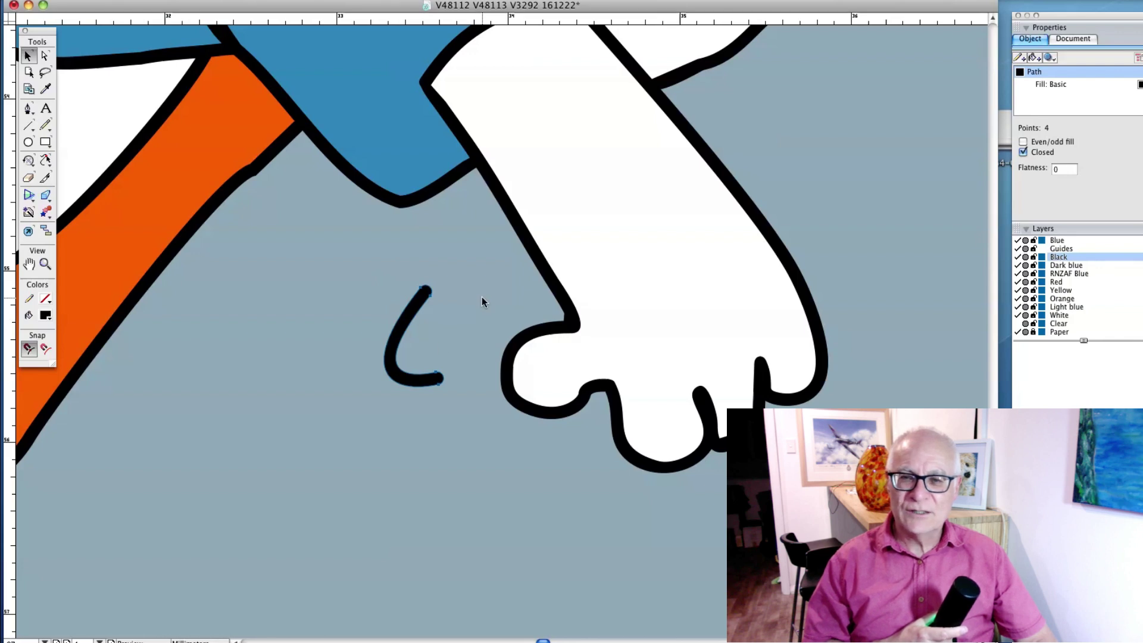
pyautogui.press('super+z')
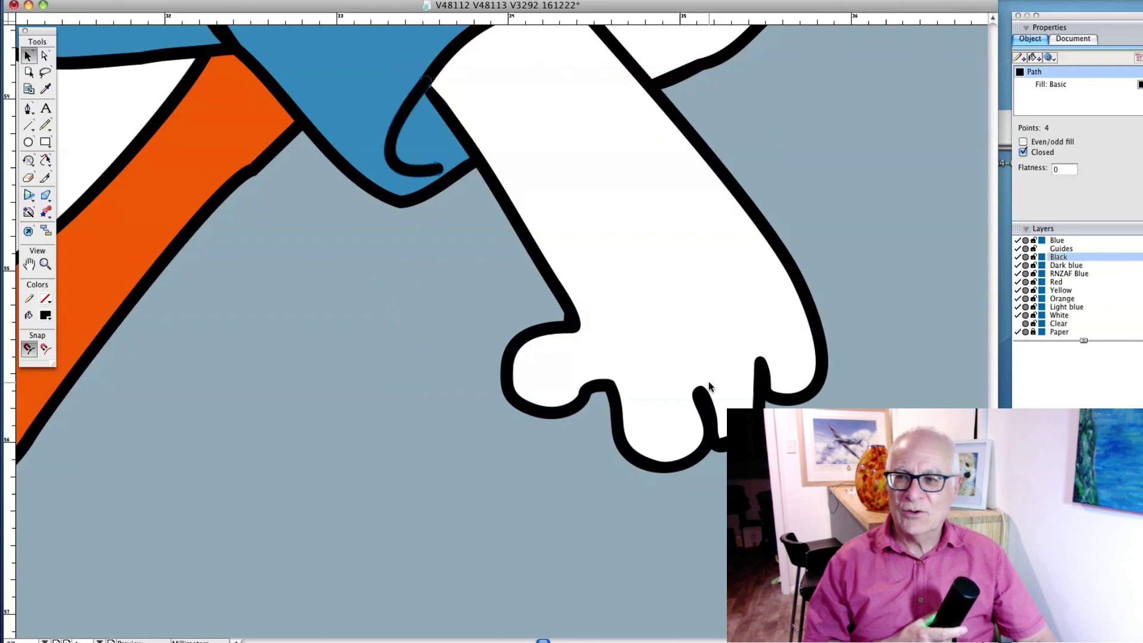
# - Draw a closed four-point Pen shape about 4 mm by 0.4 mm below the duck's hand and remove its stroke
pyautogui.press('super+alt+space')
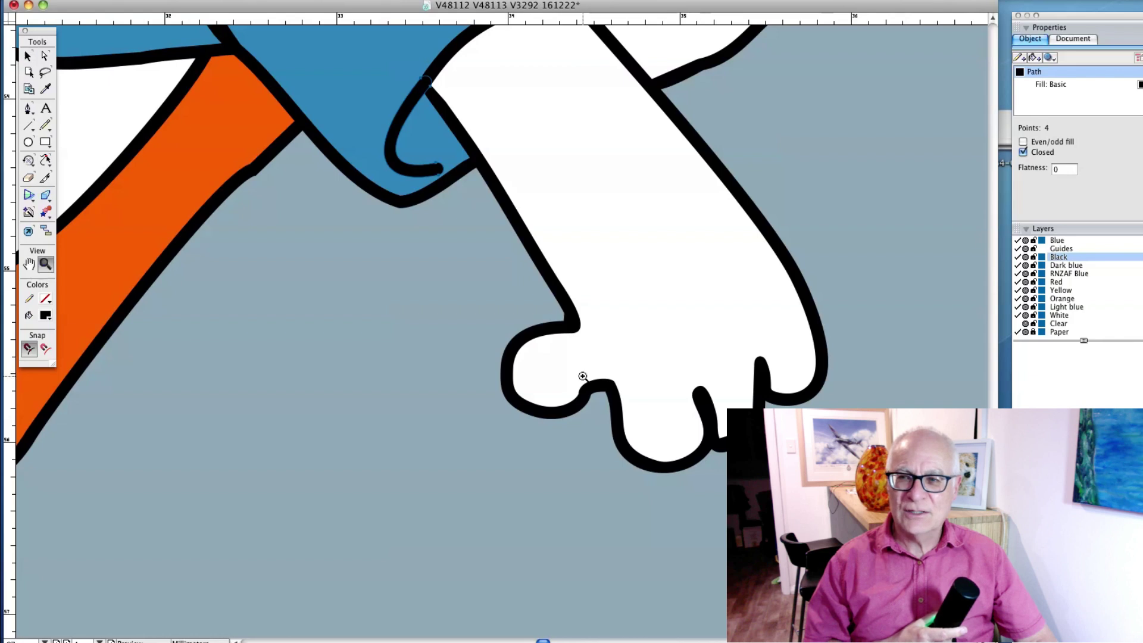
pyautogui.keyDown('alt'); pyautogui.keyDown('super'); pyautogui.click(521, 383); pyautogui.keyUp('super'); pyautogui.keyUp('alt')
pyautogui.press('space')
pyautogui.moveTo(519, 383); pyautogui.dragTo(541, 260)
pyautogui.press('super+space')
pyautogui.click(30, 109)
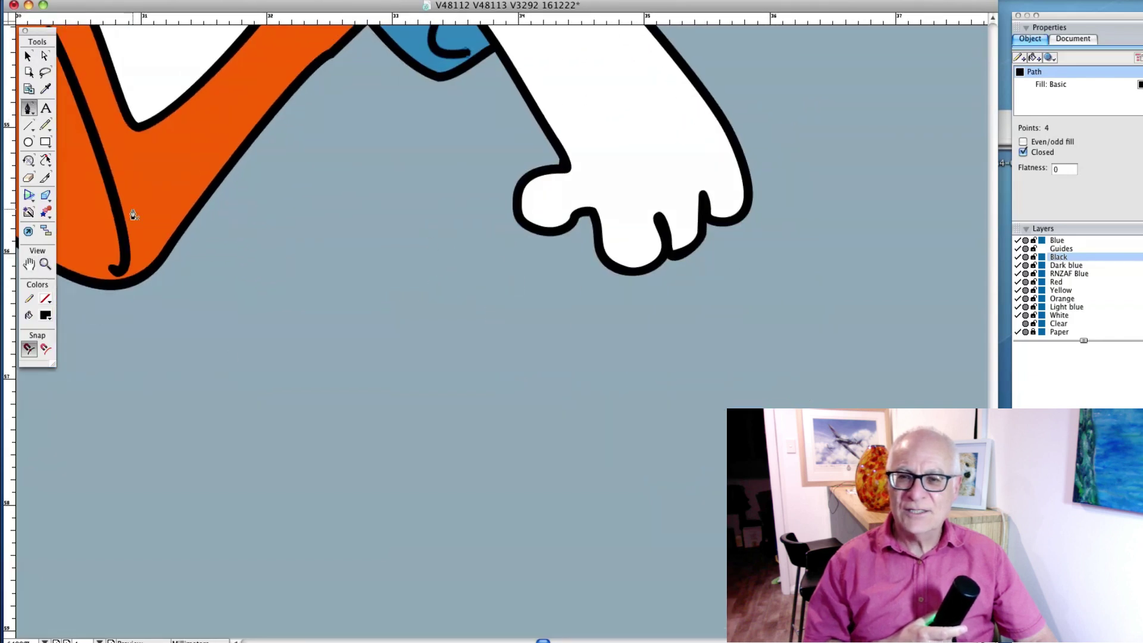
pyautogui.moveTo(253, 361); pyautogui.dragTo(253, 408)
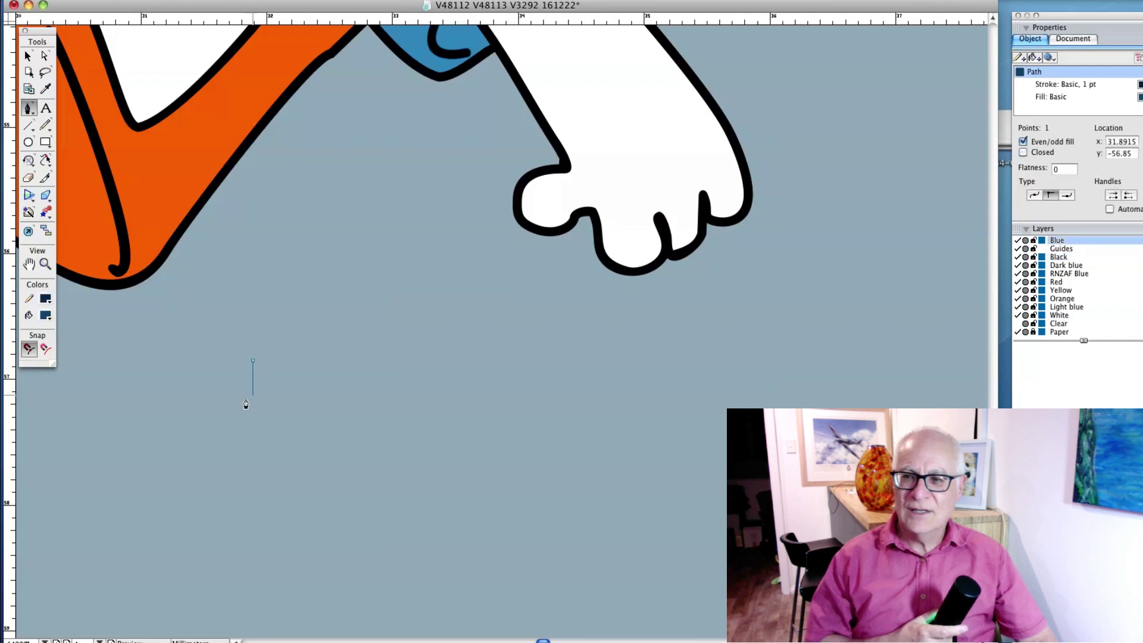
pyautogui.click(244, 411)
pyautogui.click(749, 407)
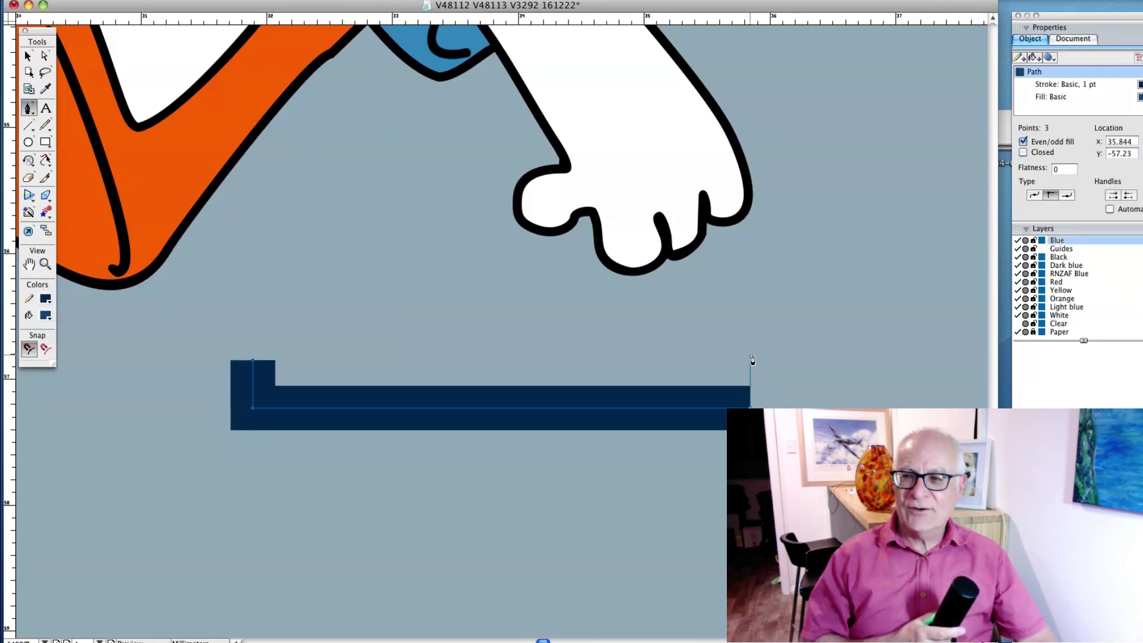
pyautogui.click(749, 357)
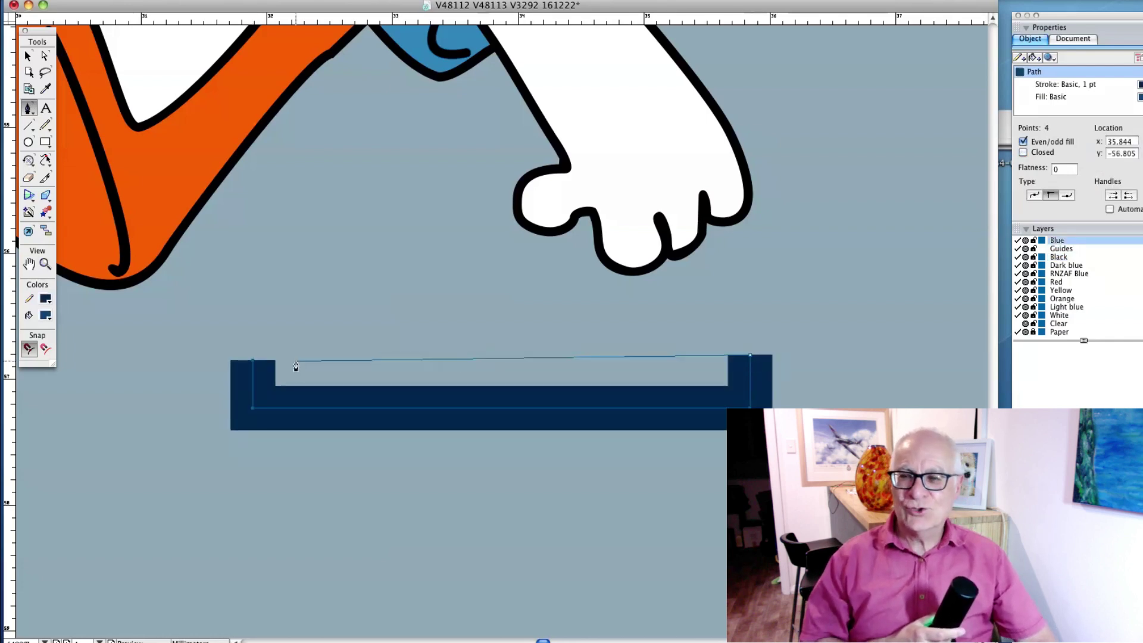
pyautogui.click(252, 361)
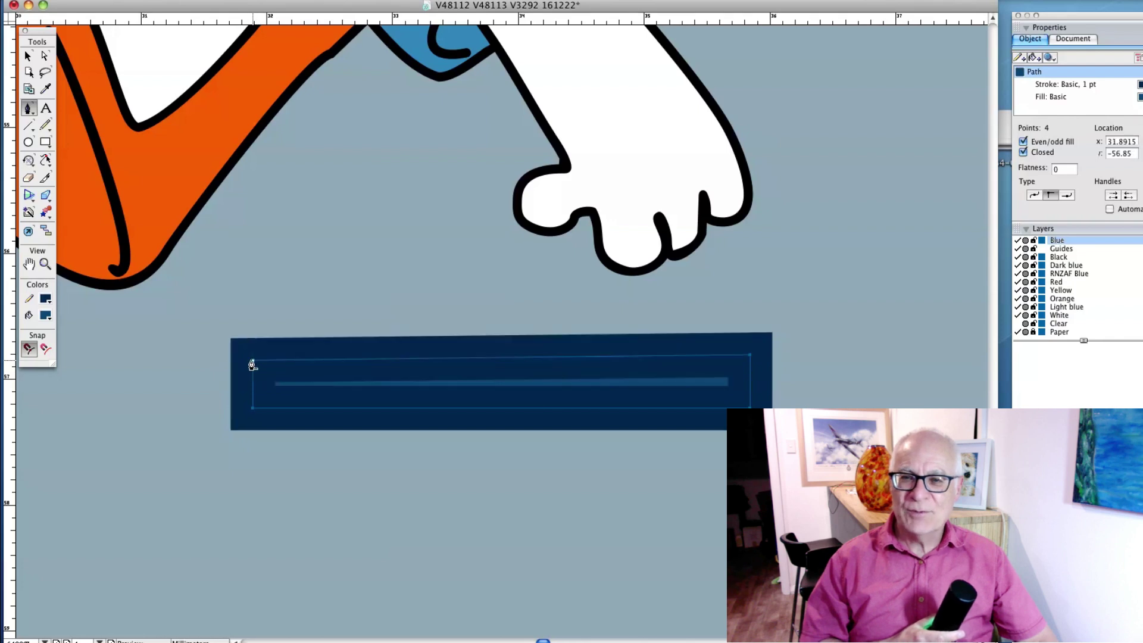
pyautogui.click(1072, 85)
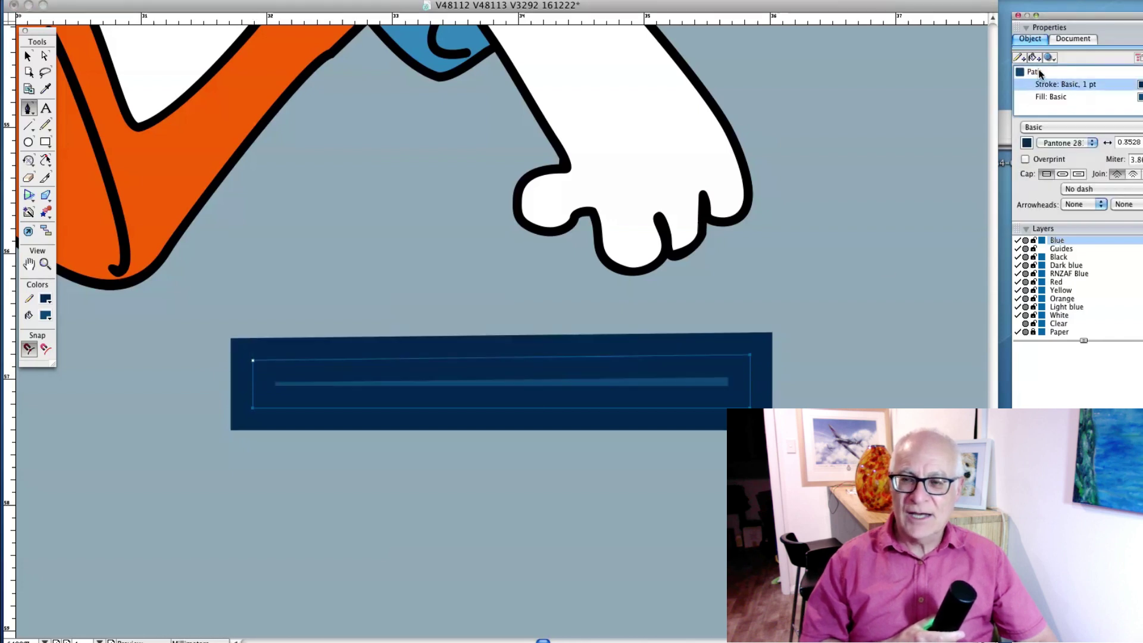
pyautogui.press('Delete')
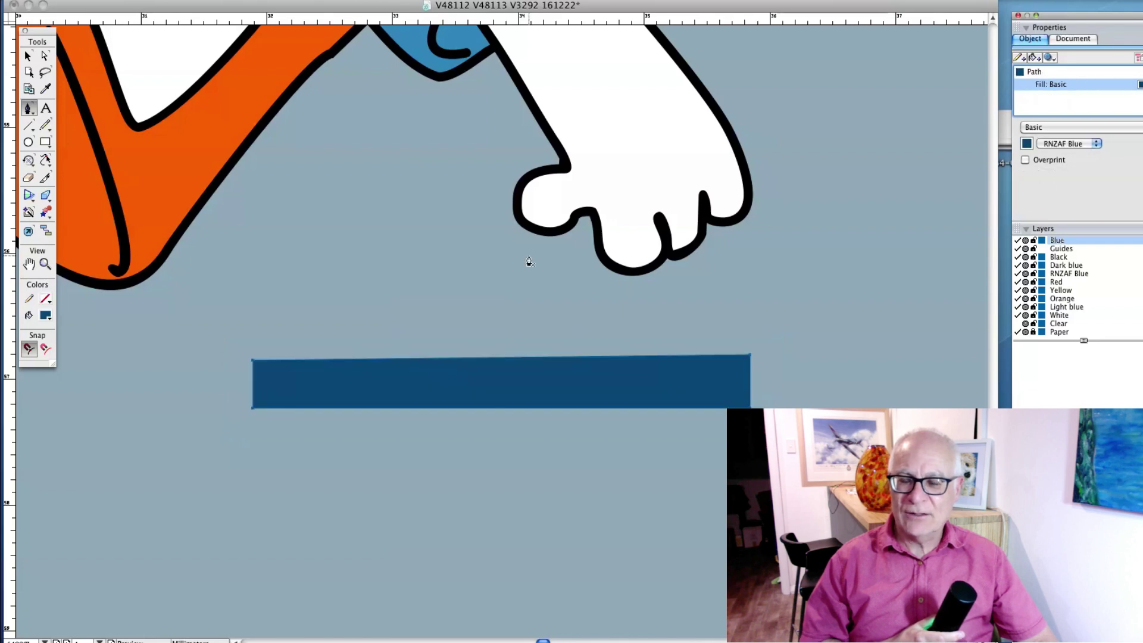
# - Add one point to the upper edge and one to the lower edge of the blue shape, pulling both inward
pyautogui.click(348, 361)
pyautogui.press('v')
pyautogui.moveTo(348, 360); pyautogui.dragTo(364, 363)
pyautogui.click(367, 367)
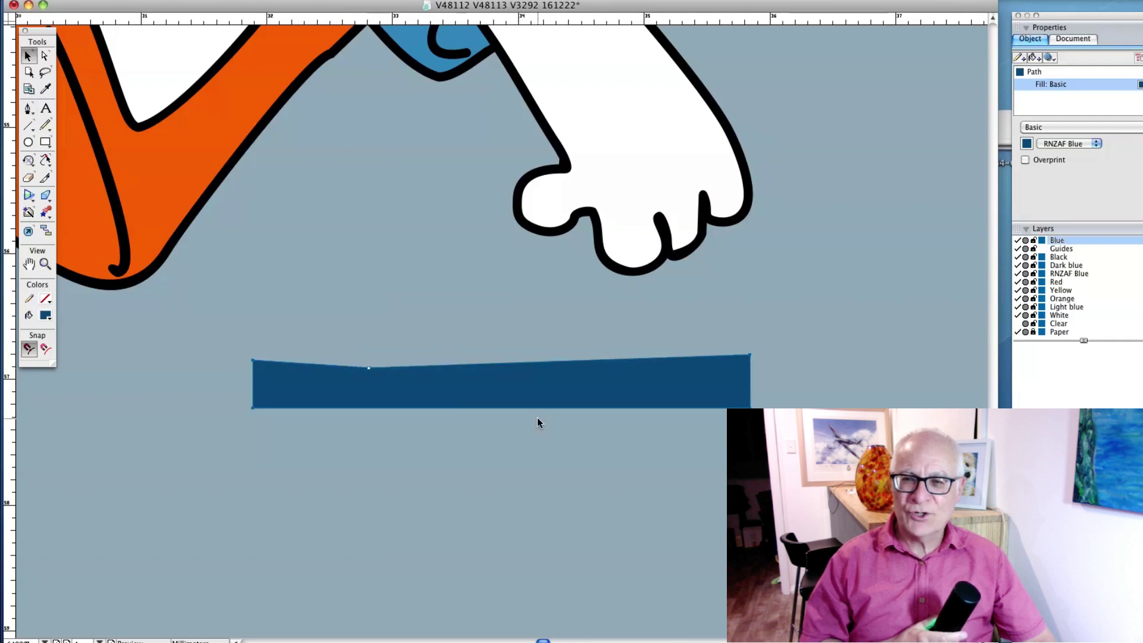
pyautogui.press('p')
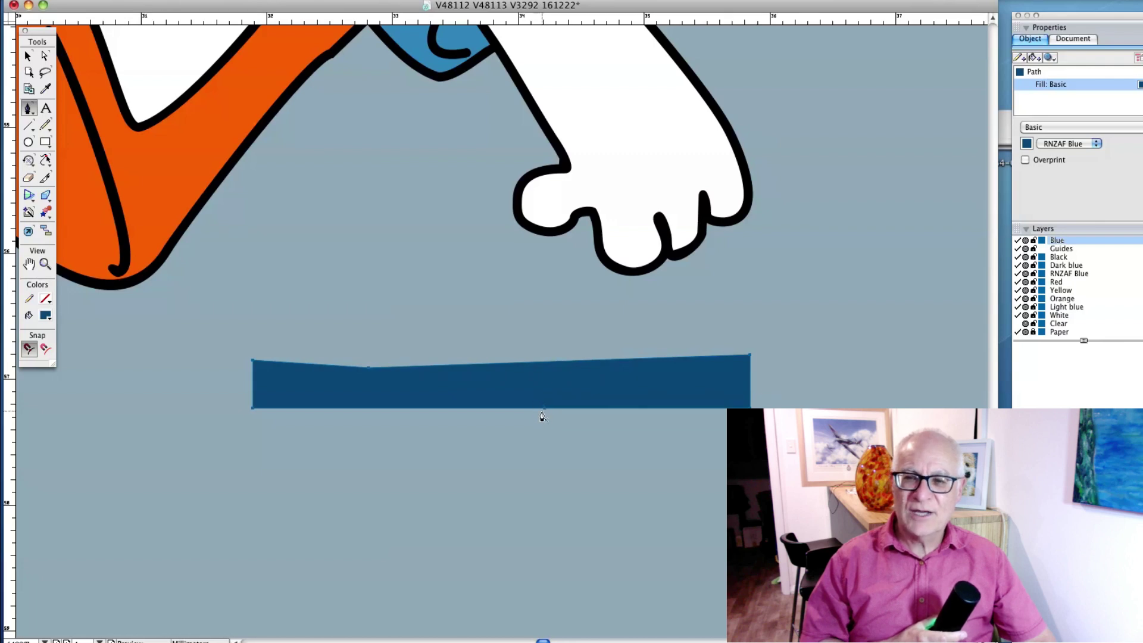
pyautogui.press('v')
pyautogui.moveTo(544, 409); pyautogui.dragTo(524, 400)
pyautogui.press('p')
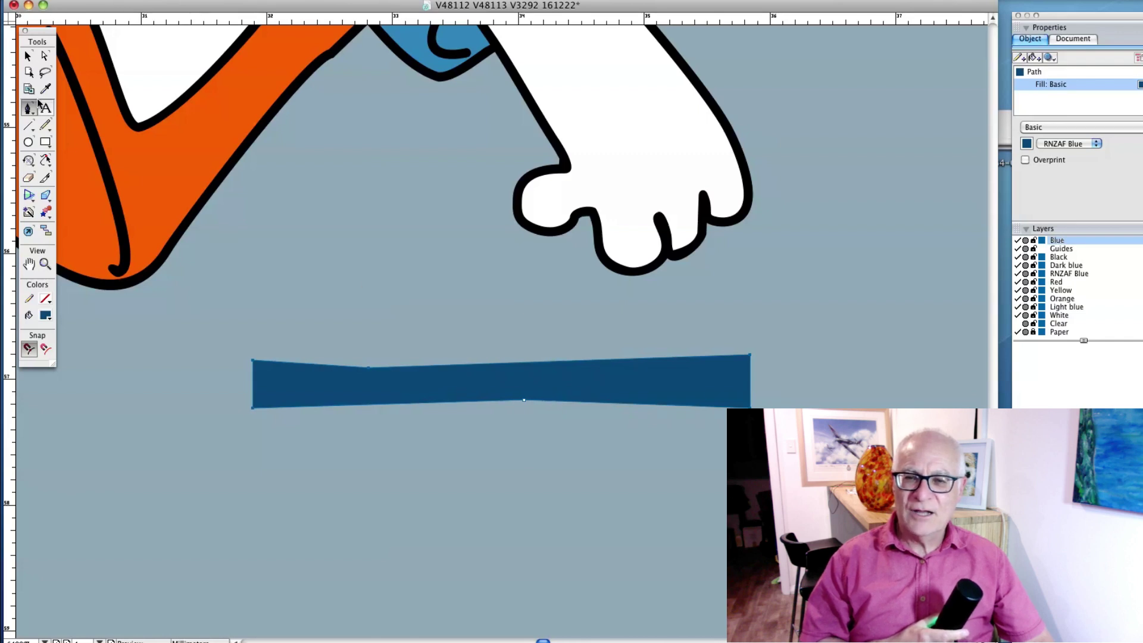
# - Pull curve handles out of the blue shape's two right-hand corner points to round that end
pyautogui.press('v')
pyautogui.press('a')
pyautogui.moveTo(750, 408); pyautogui.dragTo(812, 400)
pyautogui.press('v')
pyautogui.moveTo(750, 354); pyautogui.dragTo(563, 338)
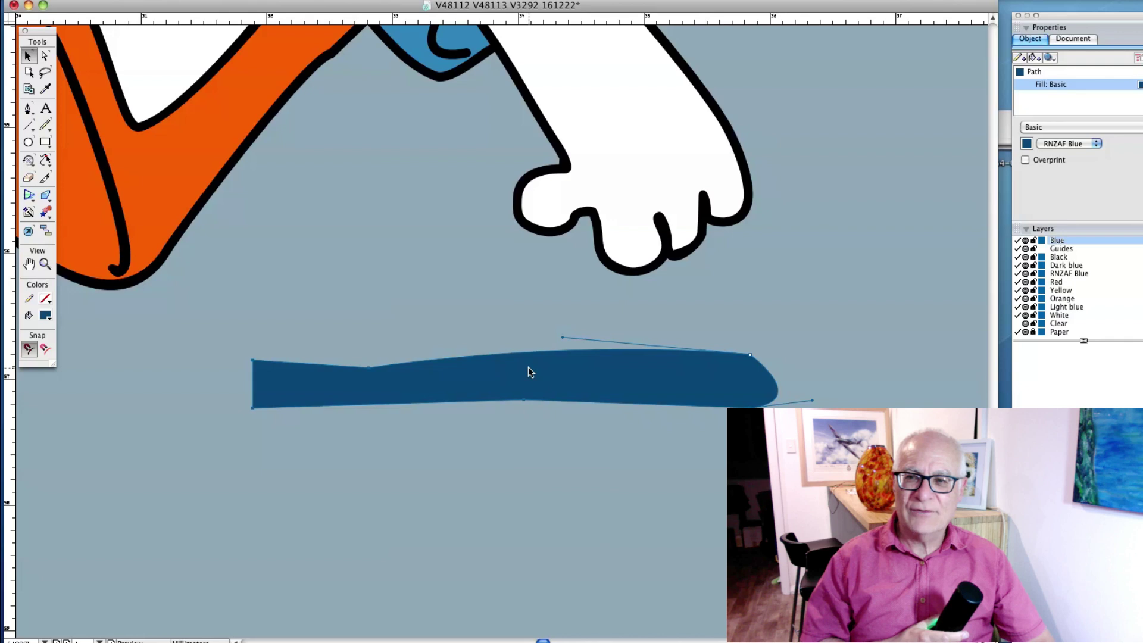
# - Go to the white letter C beside the second duck, deselect everything and show the Clear layer
pyautogui.press('z')
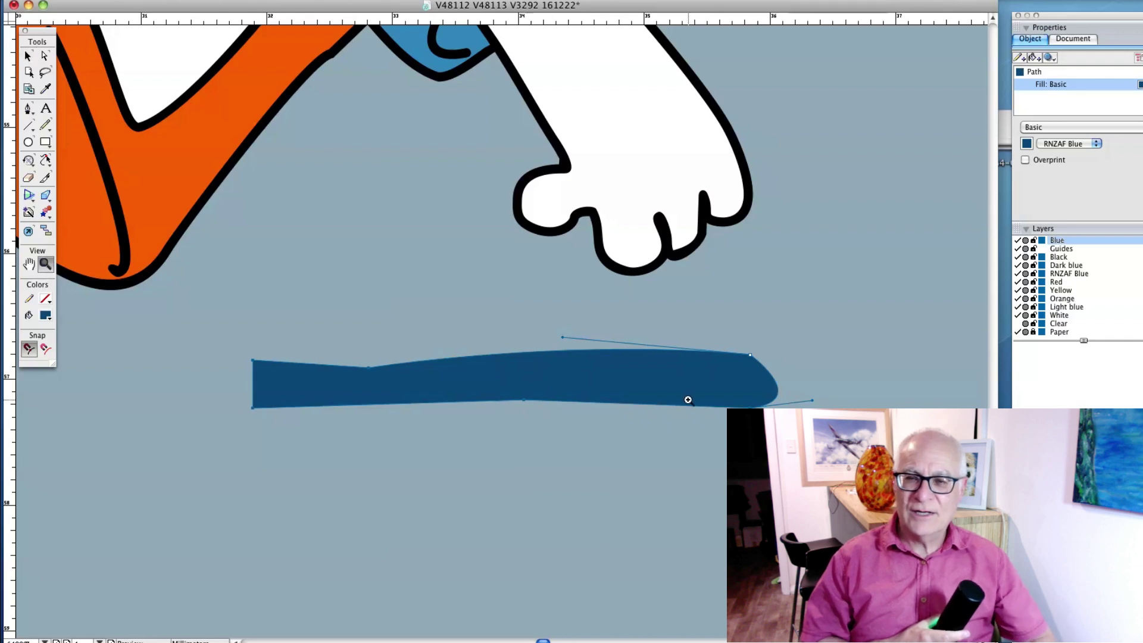
pyautogui.keyDown('alt'); pyautogui.click(688, 397); pyautogui.keyUp('alt')
pyautogui.keyDown('alt'); pyautogui.click(688, 401); pyautogui.keyUp('alt')
pyautogui.keyDown('alt'); pyautogui.click(687, 398); pyautogui.keyUp('alt')
pyautogui.press('space')
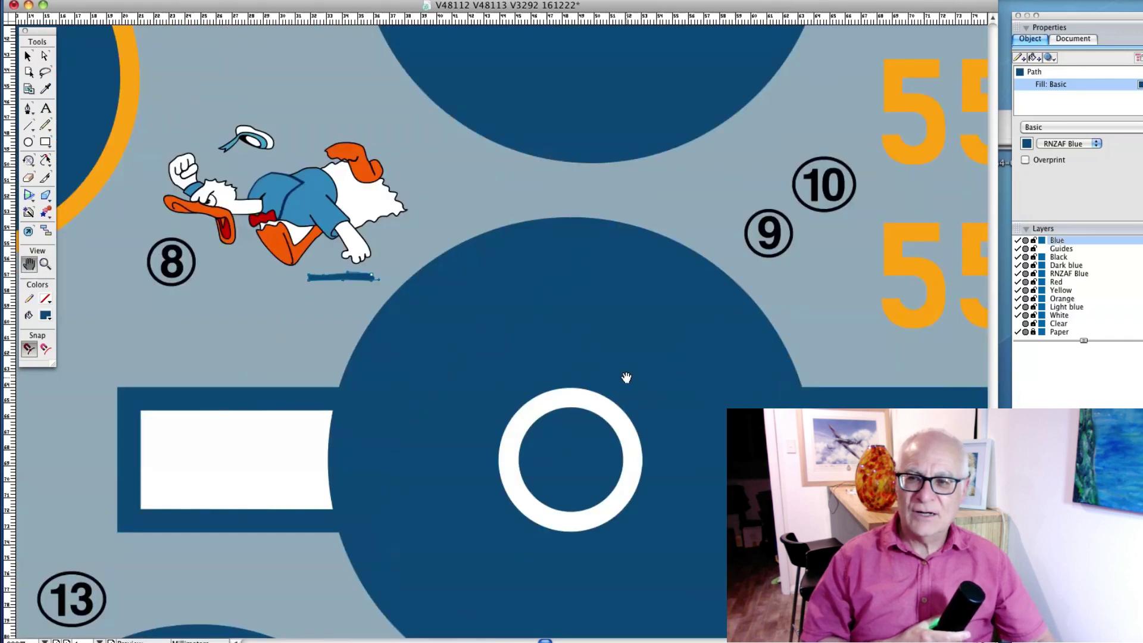
pyautogui.moveTo(625, 378); pyautogui.dragTo(492, 276)
pyautogui.moveTo(612, 346); pyautogui.dragTo(530, 221)
pyautogui.moveTo(635, 367); pyautogui.dragTo(573, 240)
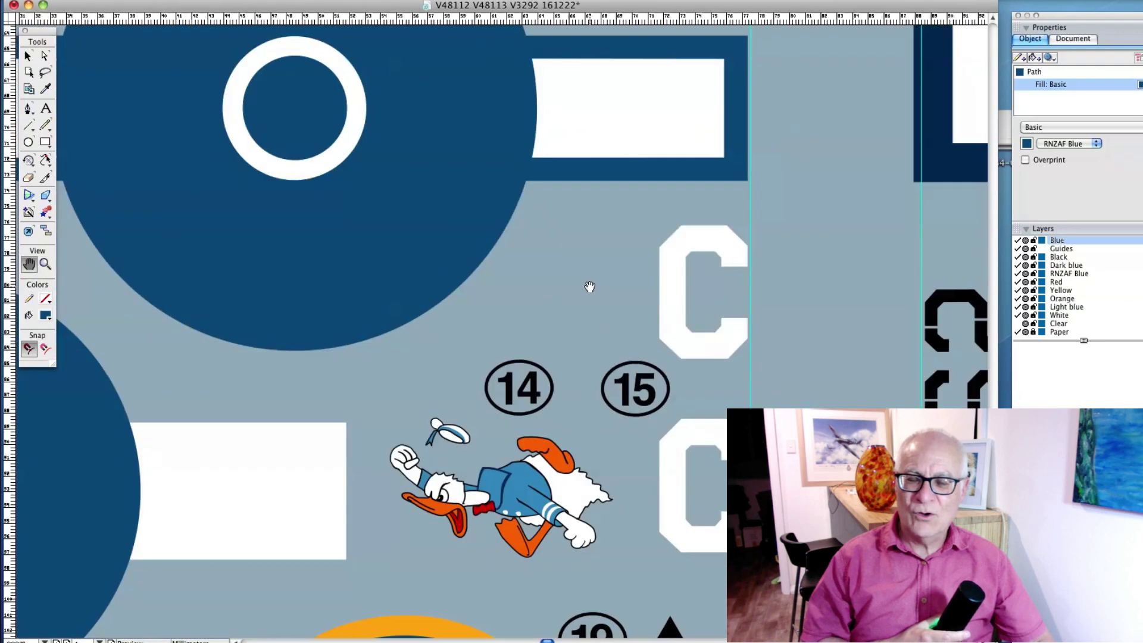
pyautogui.moveTo(594, 339)
pyautogui.mouseDown()
pyautogui.moveTo(580, 239)
pyautogui.moveTo(723, 444)
pyautogui.mouseUp()
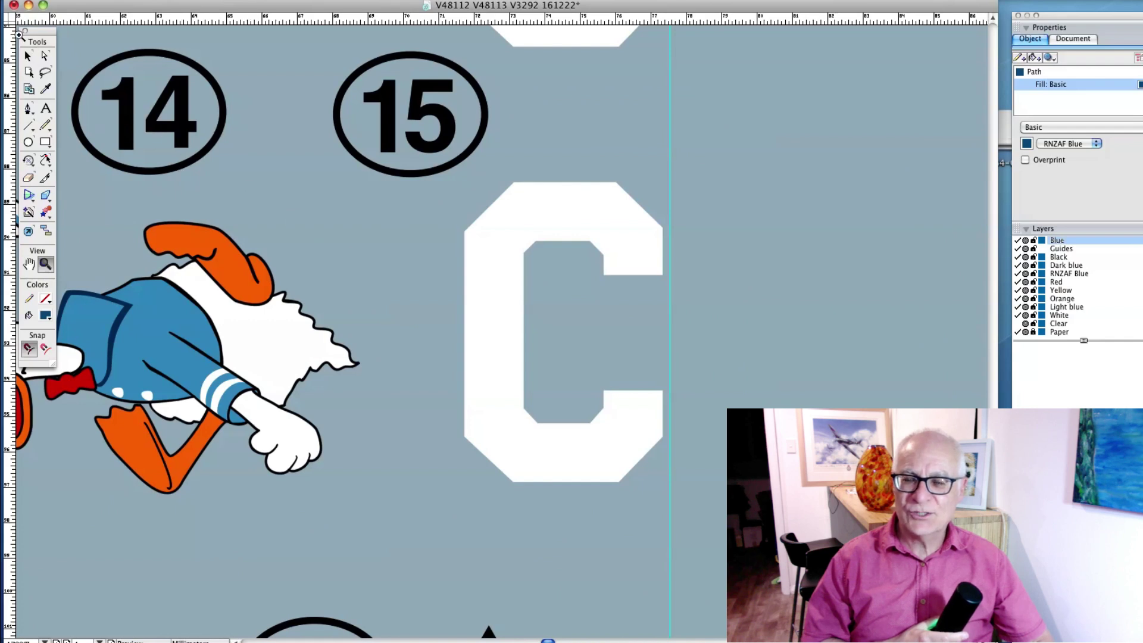
pyautogui.click(28, 55)
pyautogui.click(340, 212)
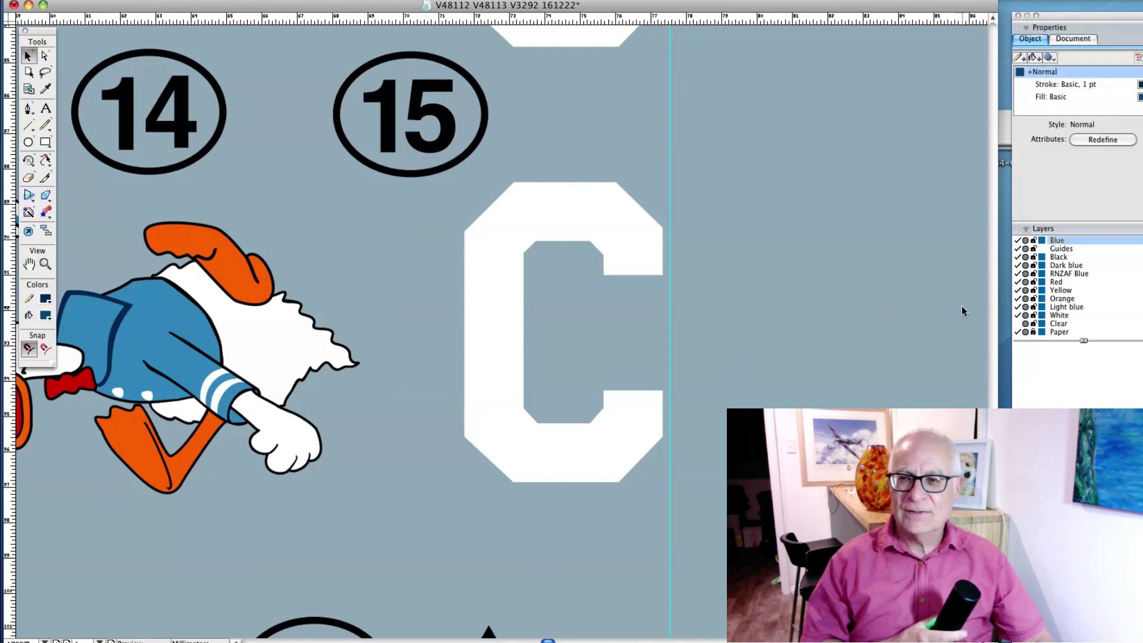
pyautogui.click(1017, 323)
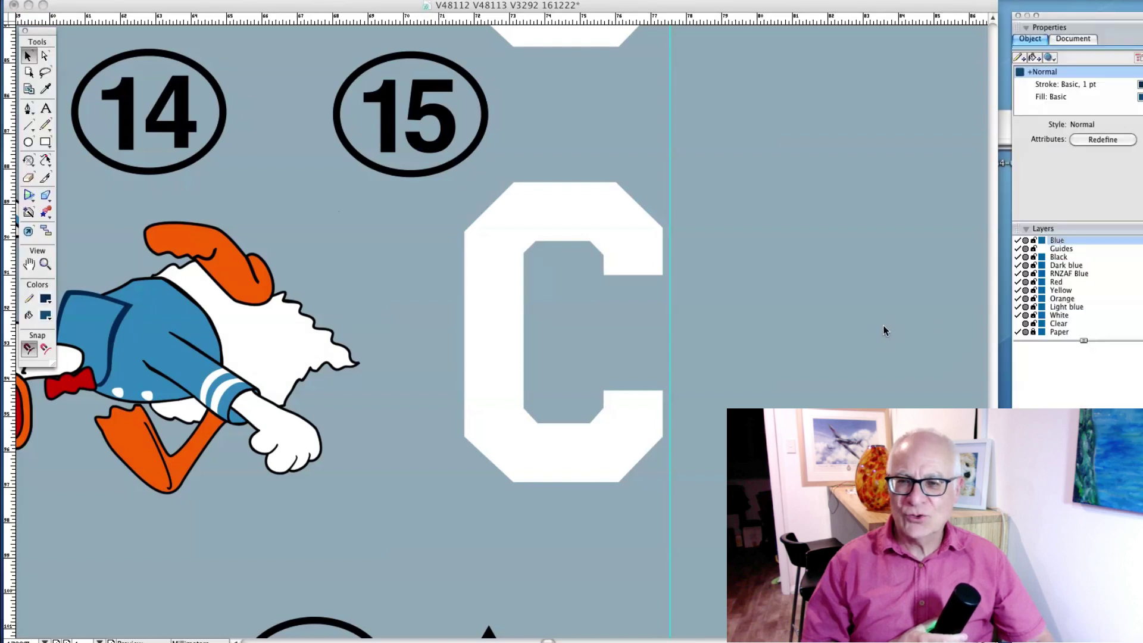
pyautogui.click(1017, 324)
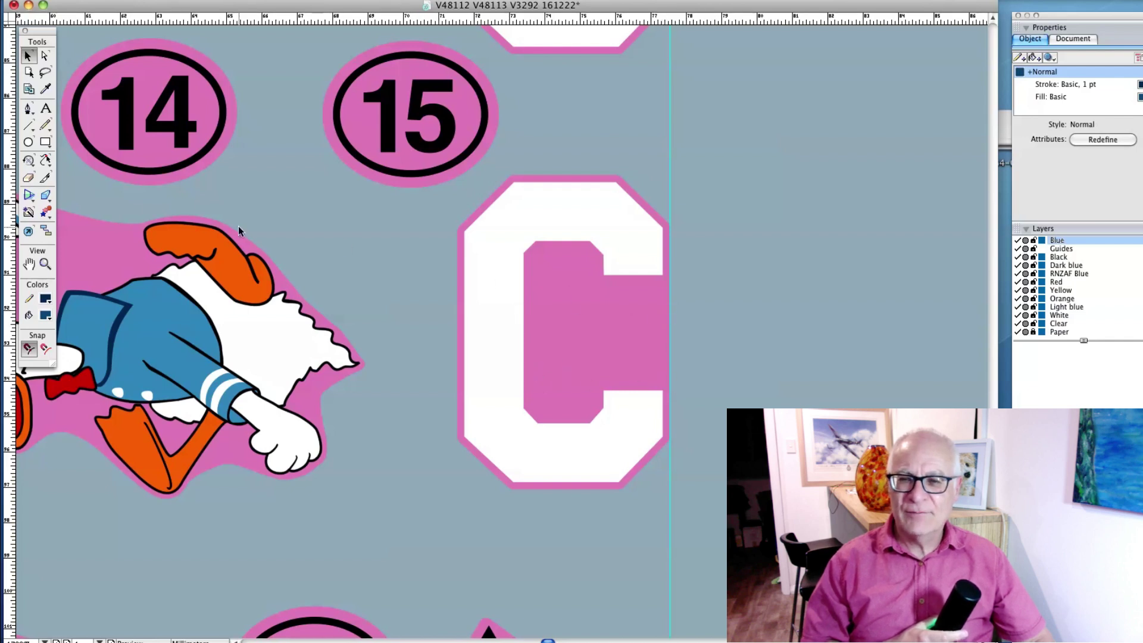
# - Draw a rectangle about 2.1 by 2.9 mm over the letter C's opening and punch it out of the clear shape
pyautogui.click(46, 143)
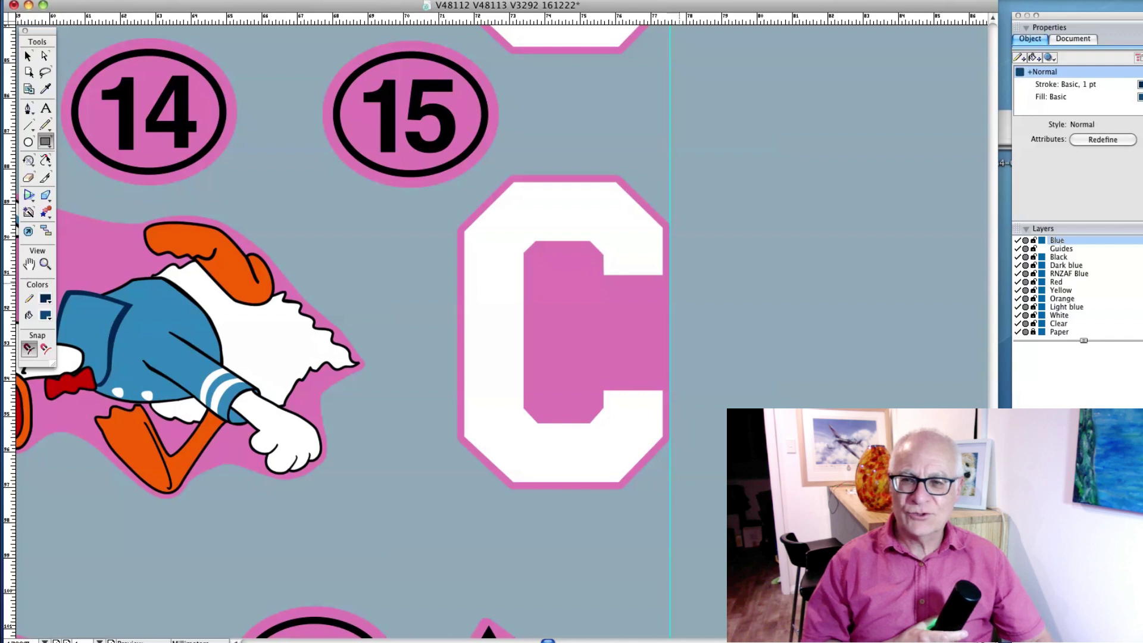
pyautogui.moveTo(678, 281); pyautogui.dragTo(603, 382)
pyautogui.click(34, 56)
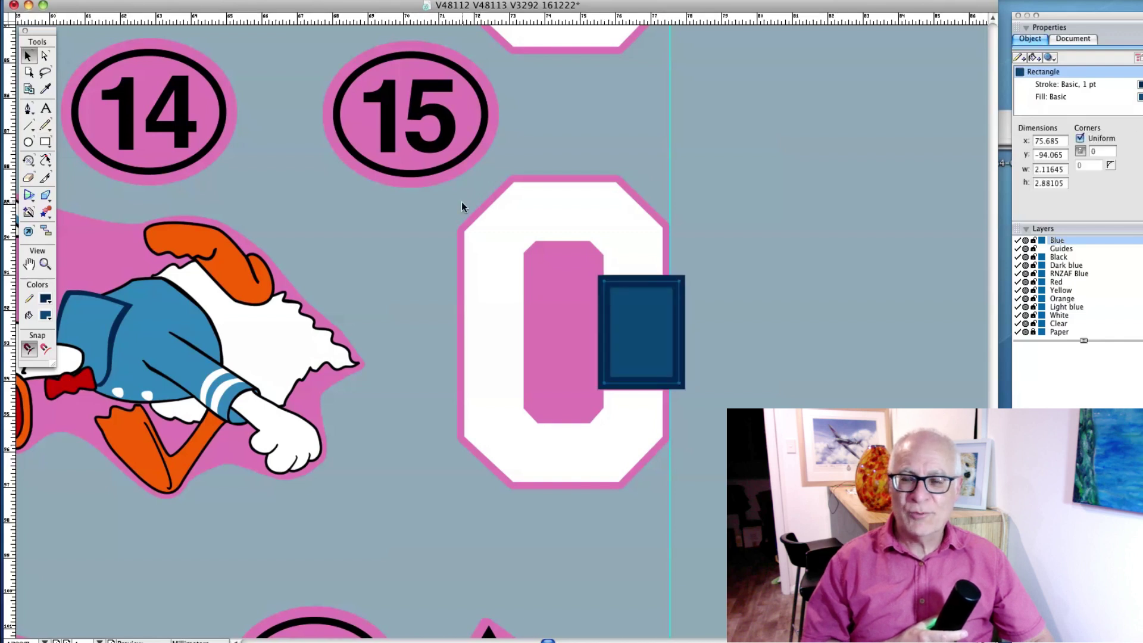
pyautogui.keyDown('shift'); pyautogui.click(559, 275); pyautogui.keyUp('shift')
pyautogui.click(340, 6)
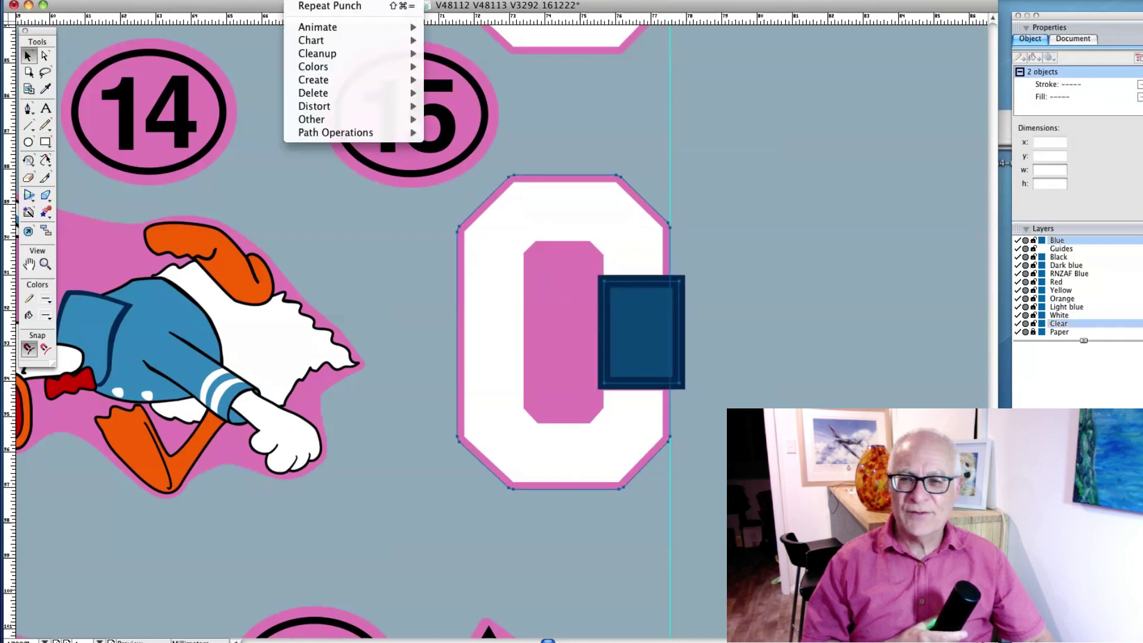
pyautogui.click(322, 8)
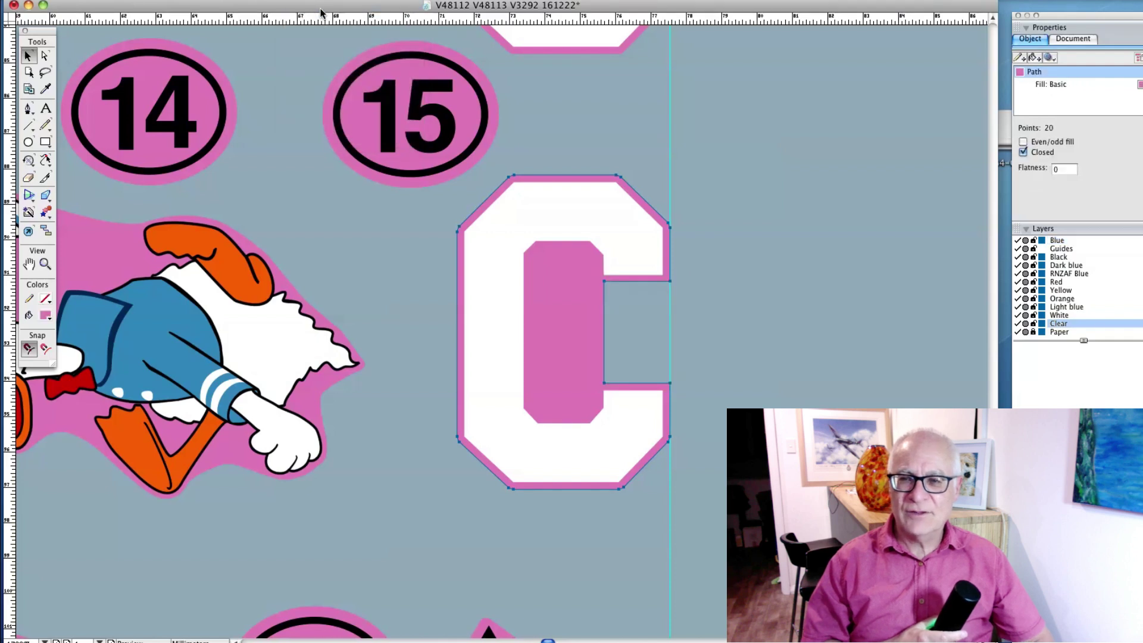
# - Bevel the outer lower corner of the clear shape's upper arm by adding a point at x 77.325 and moving the corner to y -91.01
pyautogui.press('z')
pyautogui.moveTo(509, 143); pyautogui.dragTo(726, 362)
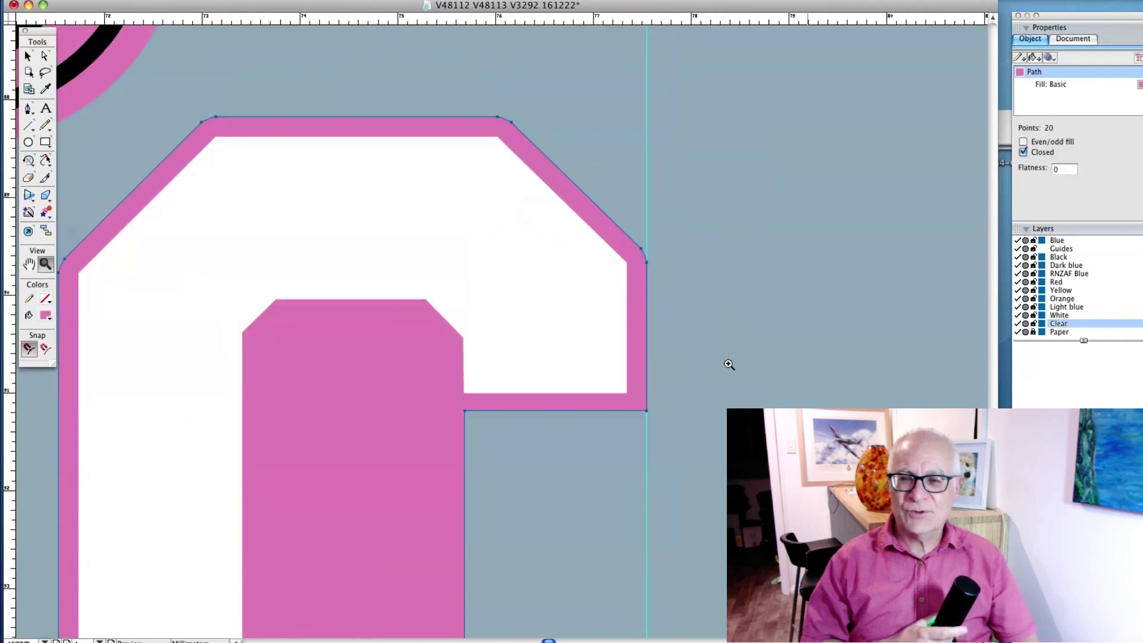
pyautogui.click(29, 57)
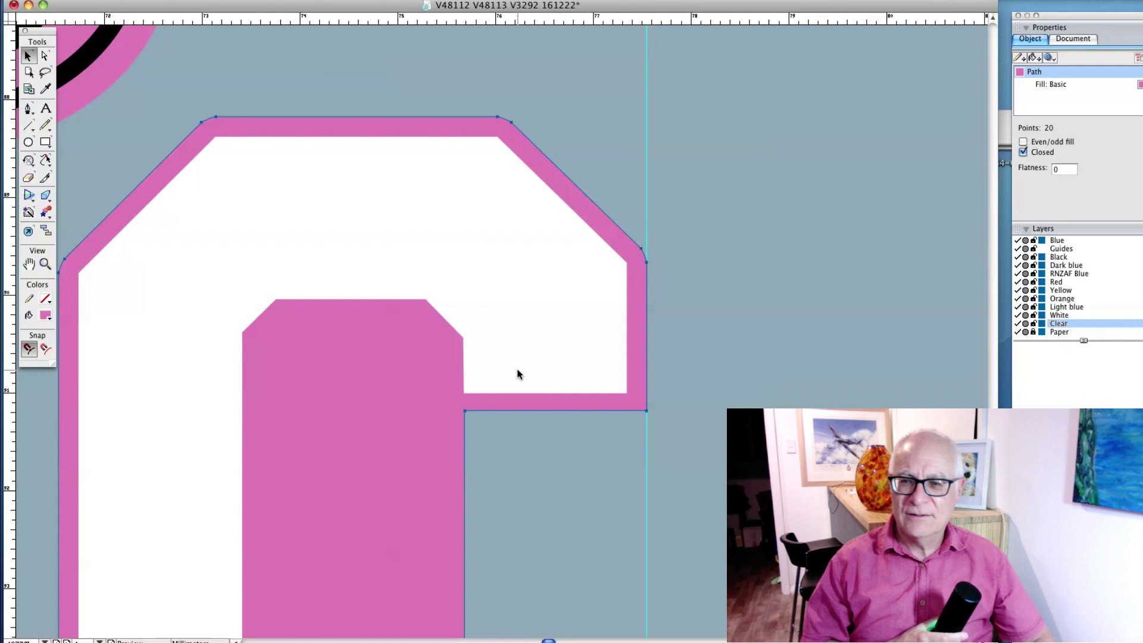
pyautogui.click(646, 410)
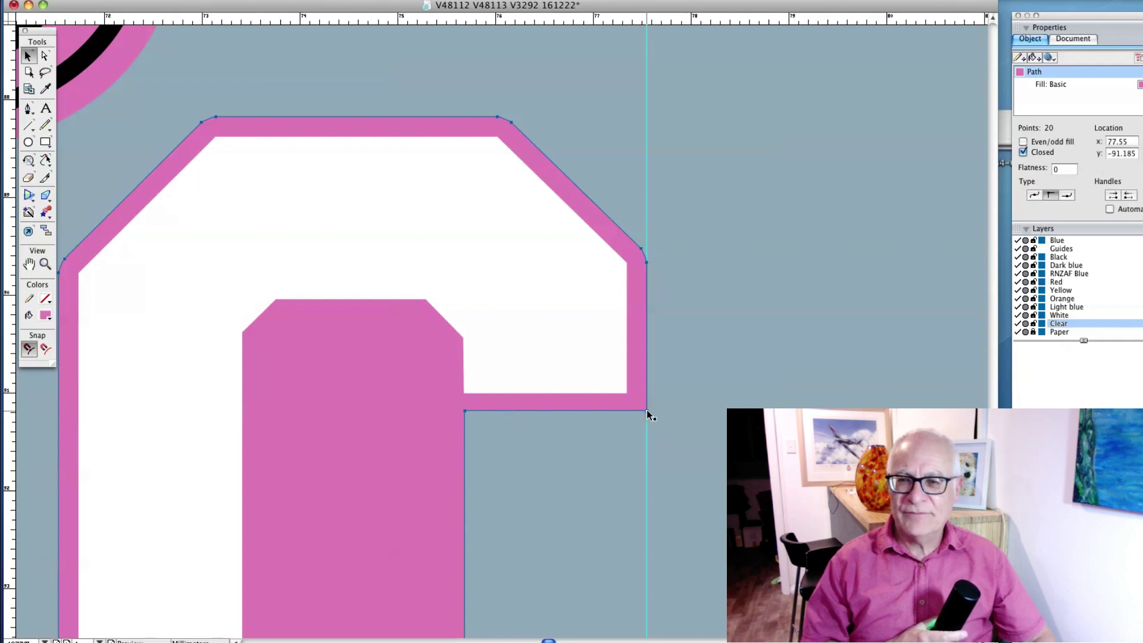
pyautogui.press('p')
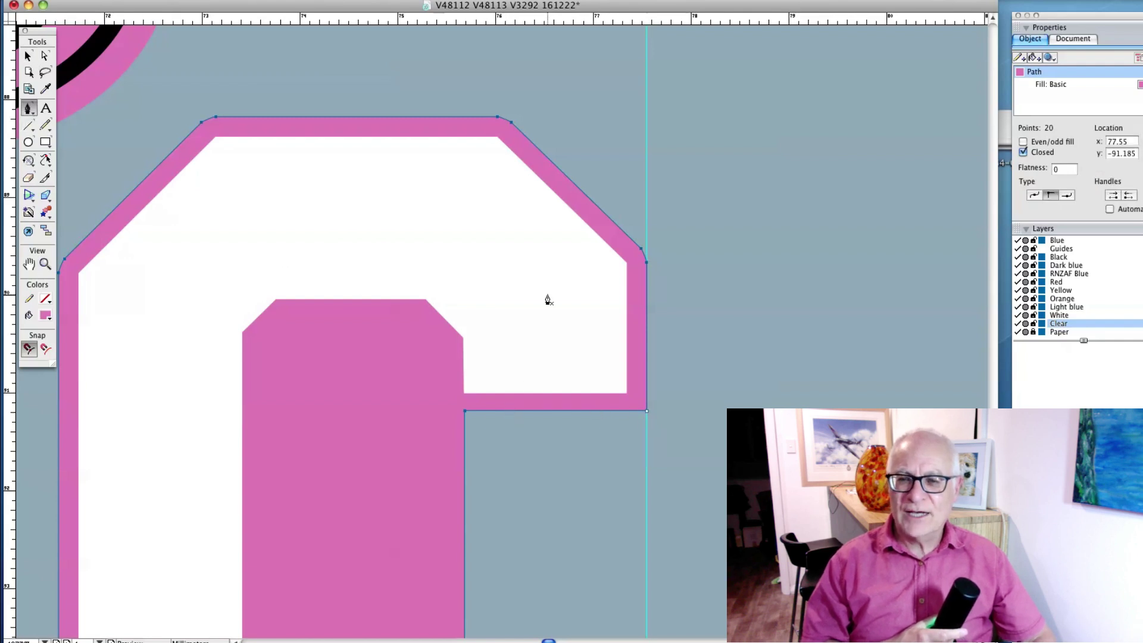
pyautogui.click(625, 410)
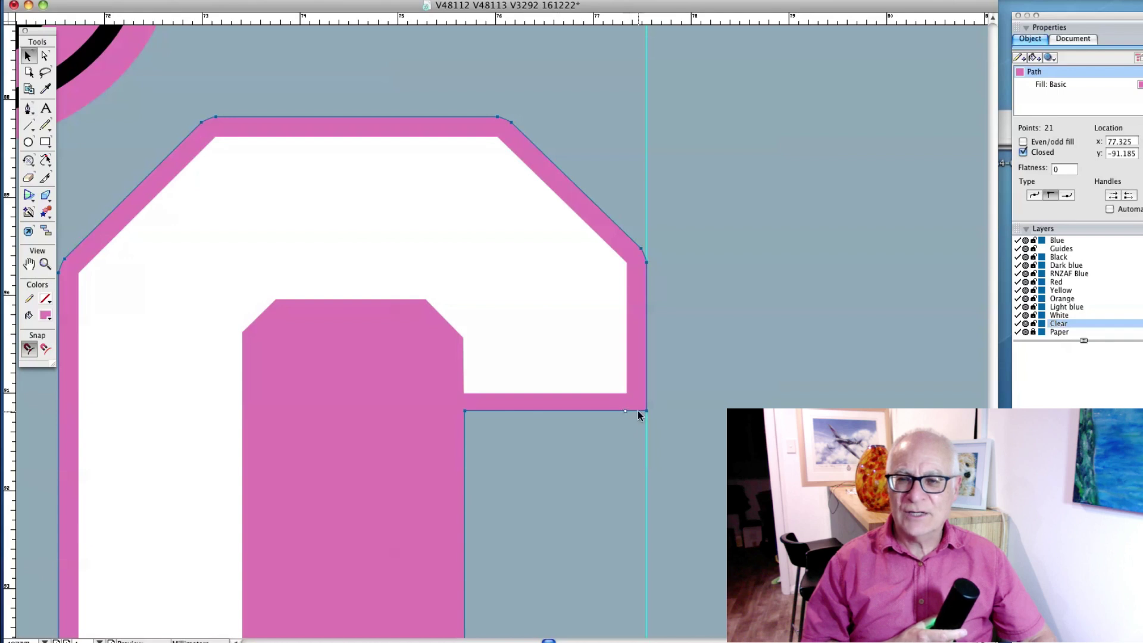
pyautogui.moveTo(647, 408); pyautogui.dragTo(648, 392)
pyautogui.press('p')
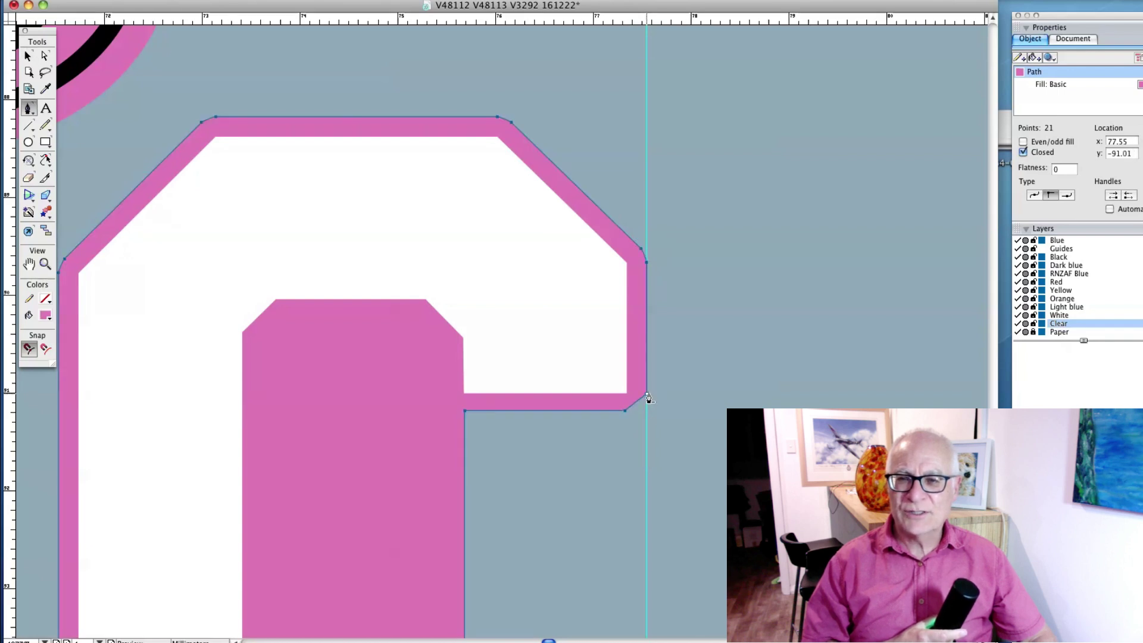
# - Round the outer lower corner of the clear shape's upper arm by pulling a curve handle from its corner point
pyautogui.click(45, 55)
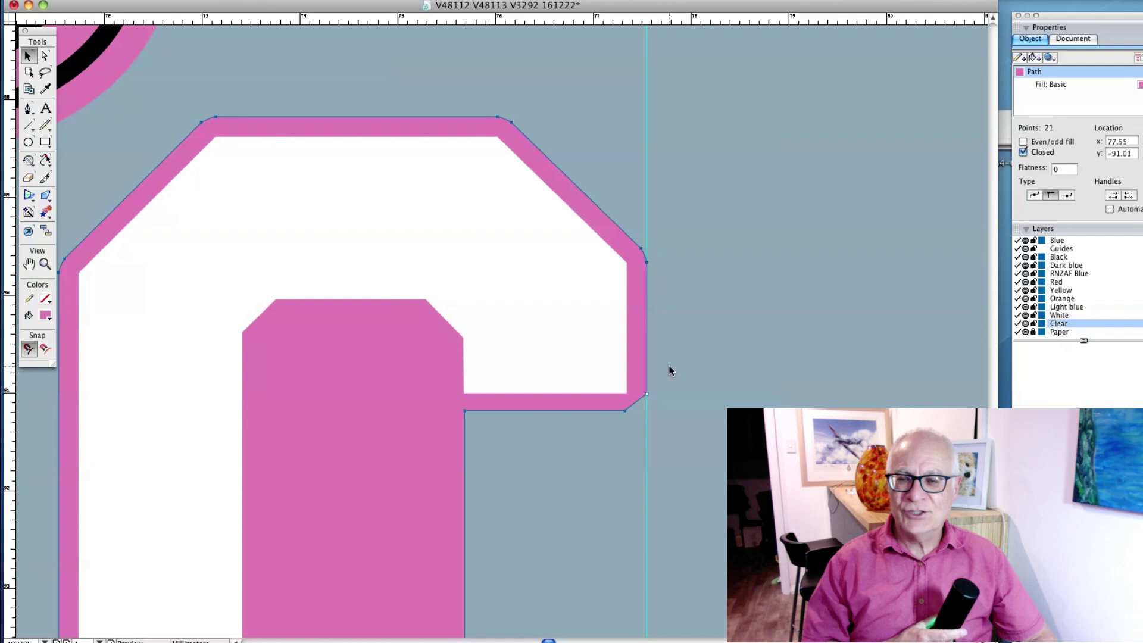
pyautogui.moveTo(647, 395); pyautogui.dragTo(668, 225)
# - Bevel the upper inner corner of the C's opening by adding a point just below it and moving the corner to x 75.85, y -91.18
pyautogui.press('z')
pyautogui.press('space')
pyautogui.moveTo(609, 329); pyautogui.dragTo(608, 262)
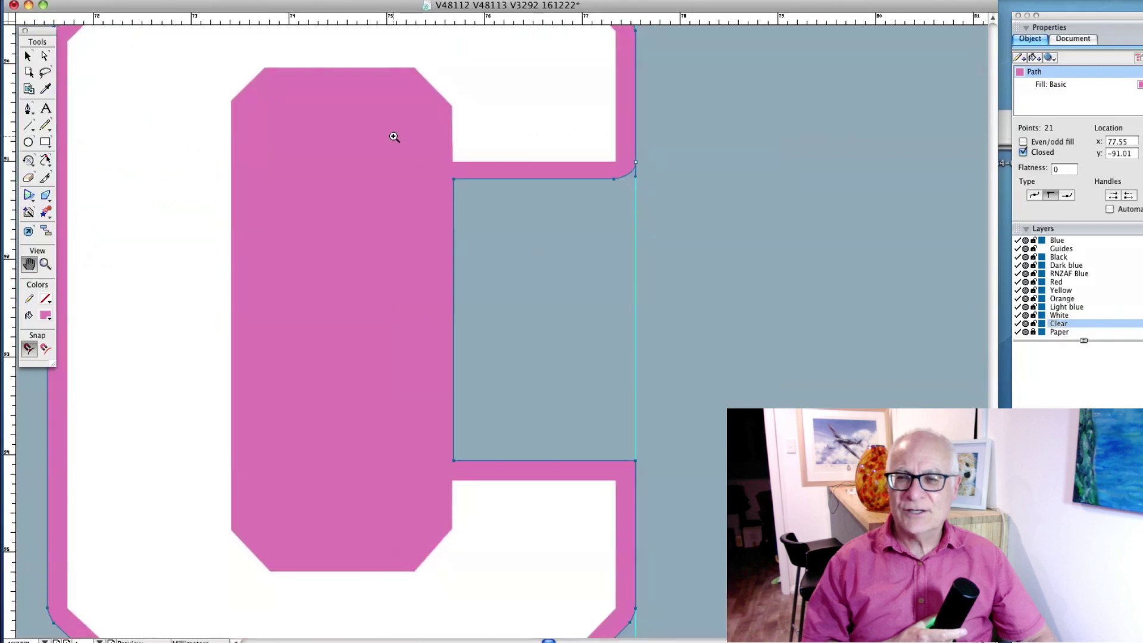
pyautogui.press('v')
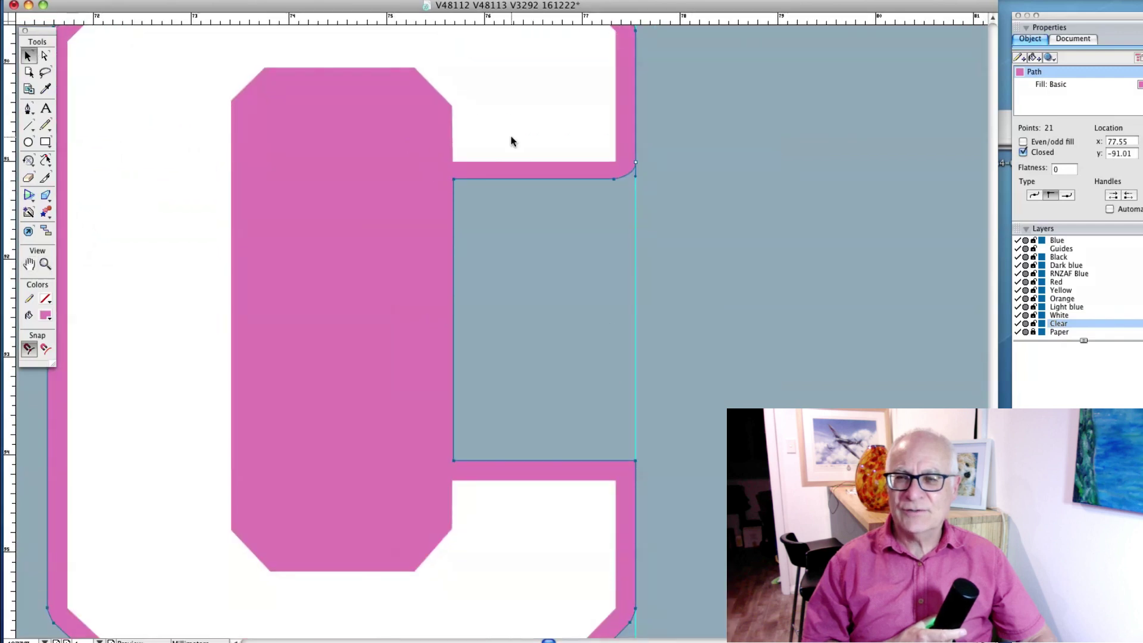
pyautogui.click(454, 178)
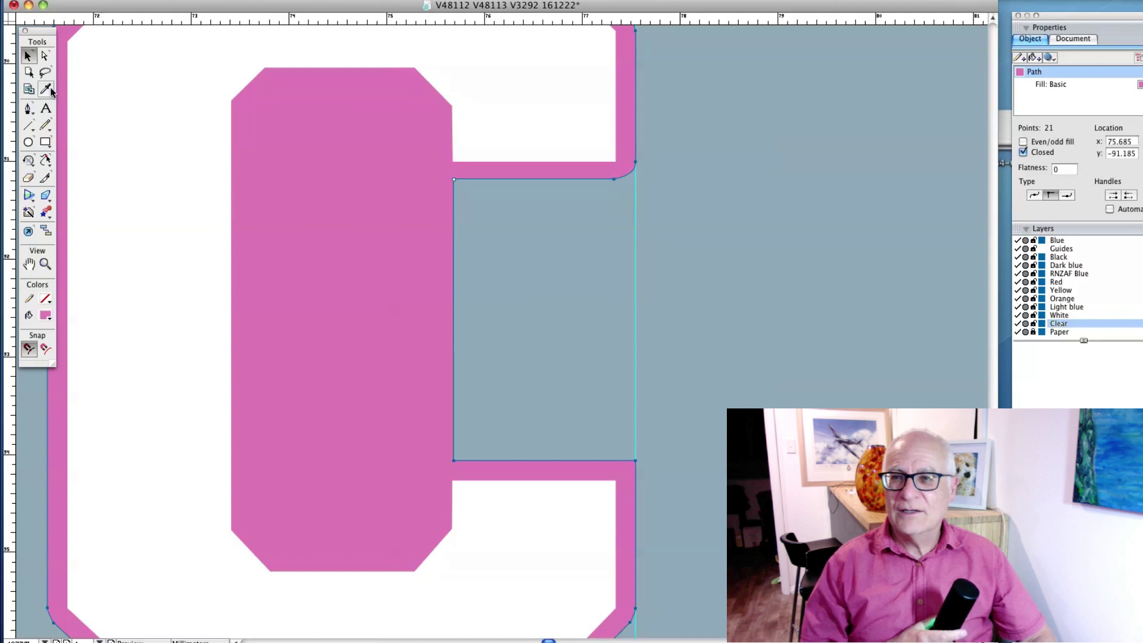
pyautogui.press('p')
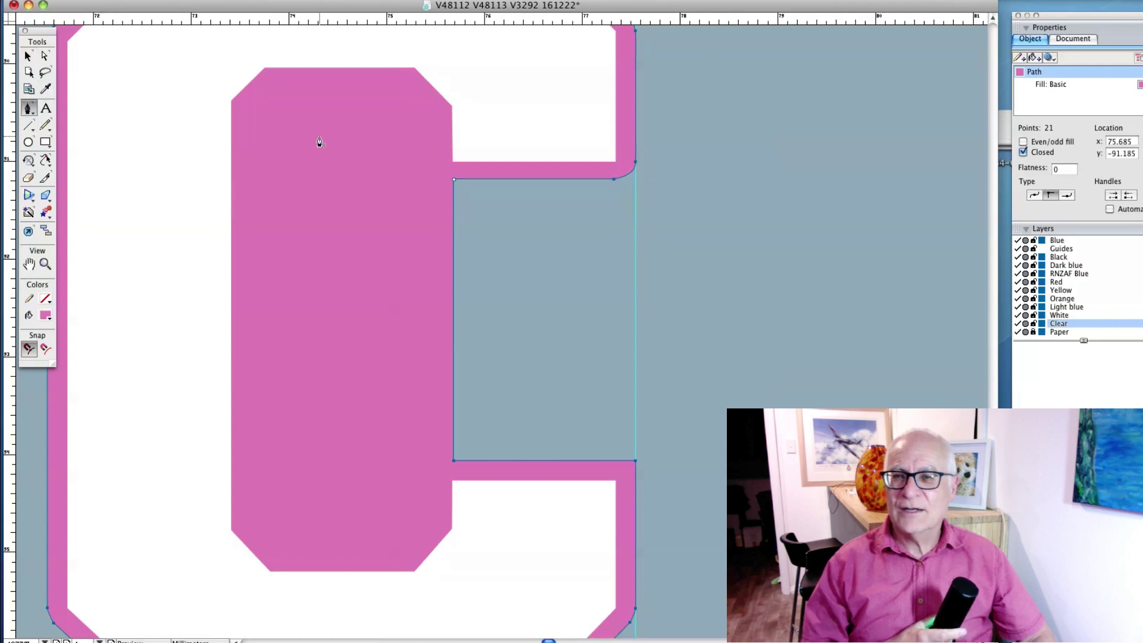
pyautogui.click(453, 195)
pyautogui.press('v')
pyautogui.moveTo(452, 178); pyautogui.dragTo(469, 177)
pyautogui.press('p')
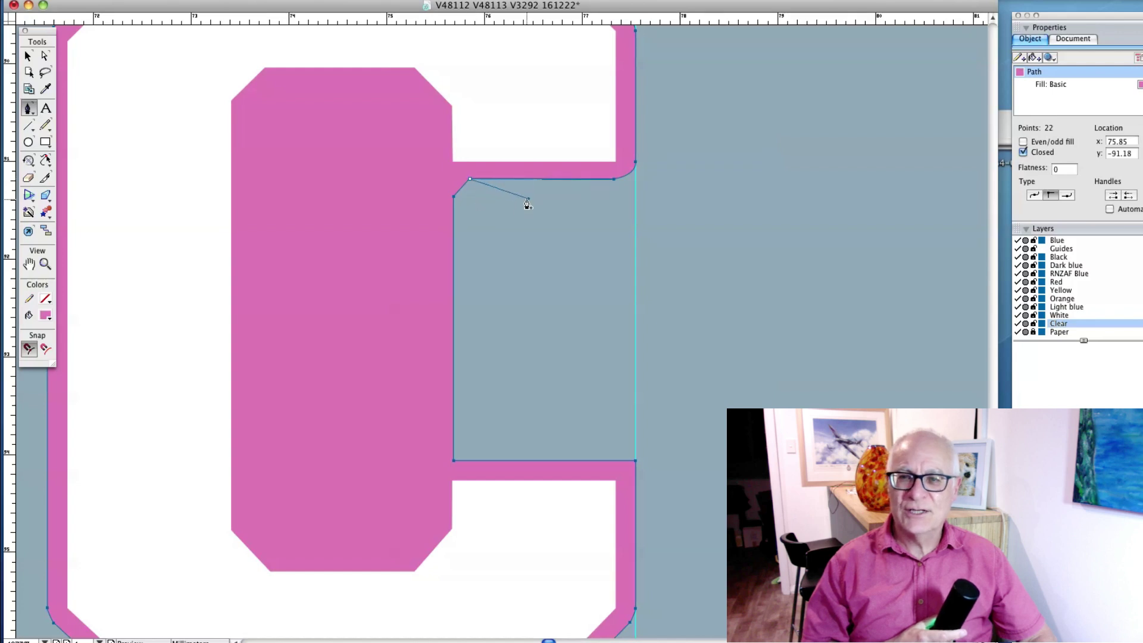
pyautogui.moveTo(527, 200); pyautogui.dragTo(525, 181)
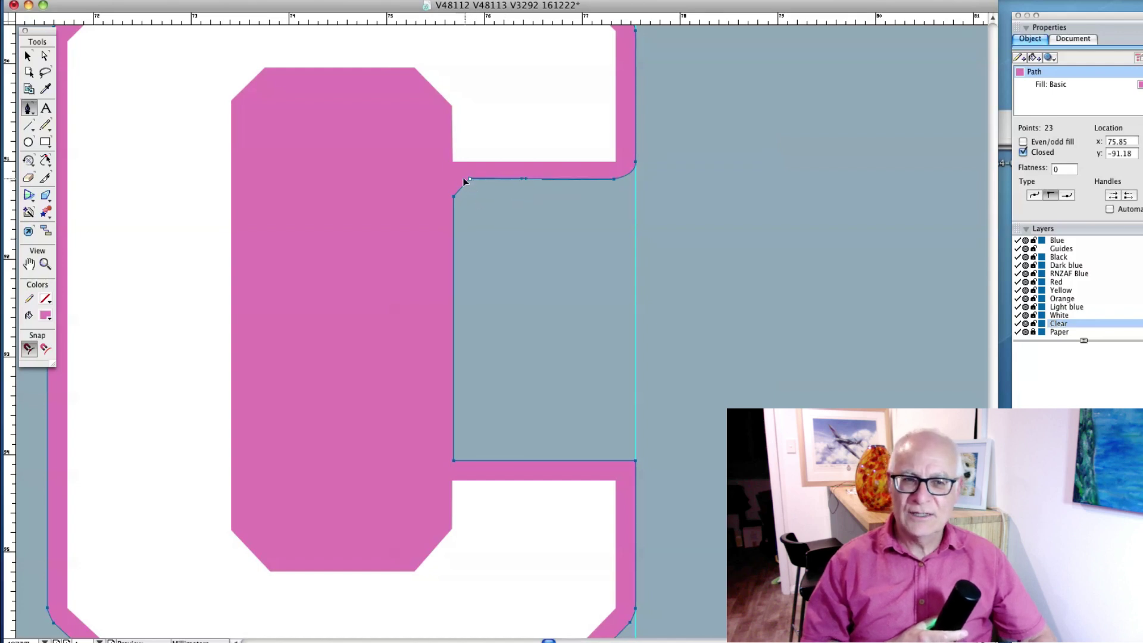
pyautogui.press('super+z')
pyautogui.press('super+z')
# - Pull a curve handle from the moved inner corner point toward the letter to round the bevel
pyautogui.click(27, 56)
pyautogui.press('a')
pyautogui.moveTo(470, 179); pyautogui.dragTo(456, 178)
# - Examine the clear backing around the bottom letter N of the vertical black code lettering
pyautogui.press('space')
pyautogui.moveTo(581, 376); pyautogui.dragTo(554, 157)
pyautogui.press('alt+super+space')
pyautogui.keyDown('alt'); pyautogui.keyDown('super'); pyautogui.click(493, 299); pyautogui.keyUp('super'); pyautogui.keyUp('alt')
pyautogui.keyDown('alt'); pyautogui.keyDown('super'); pyautogui.click(492, 299); pyautogui.keyUp('super'); pyautogui.keyUp('alt')
pyautogui.keyDown('alt'); pyautogui.keyDown('super'); pyautogui.click(493, 300); pyautogui.keyUp('super'); pyautogui.keyUp('alt')
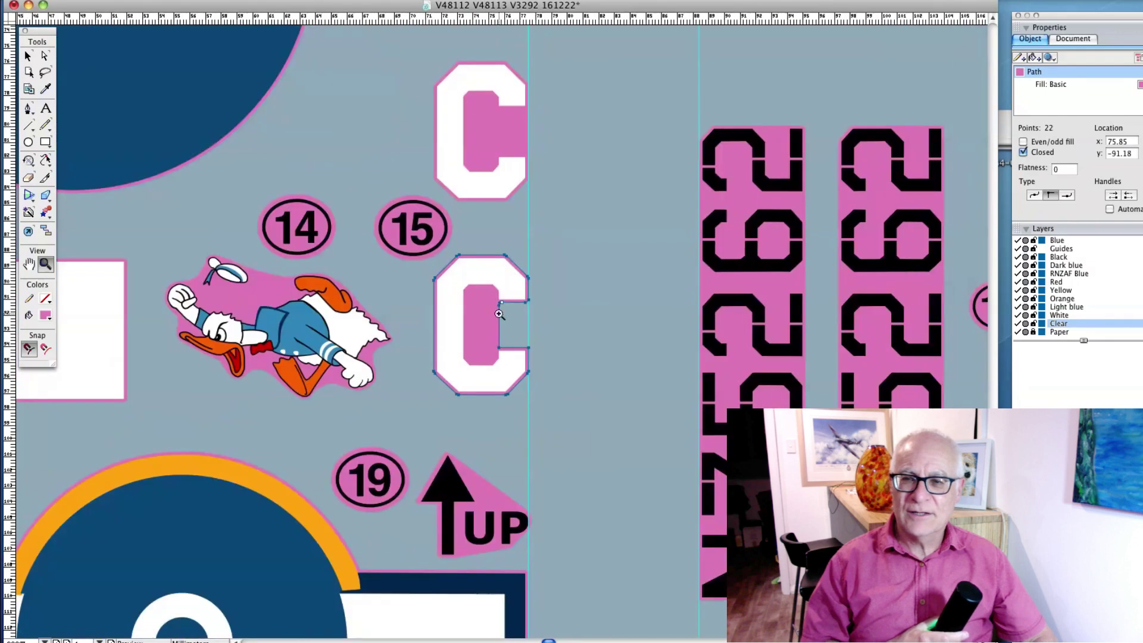
pyautogui.press('space')
pyautogui.moveTo(571, 385); pyautogui.dragTo(579, 209)
pyautogui.moveTo(752, 450); pyautogui.dragTo(598, 272)
pyautogui.press('super+space')
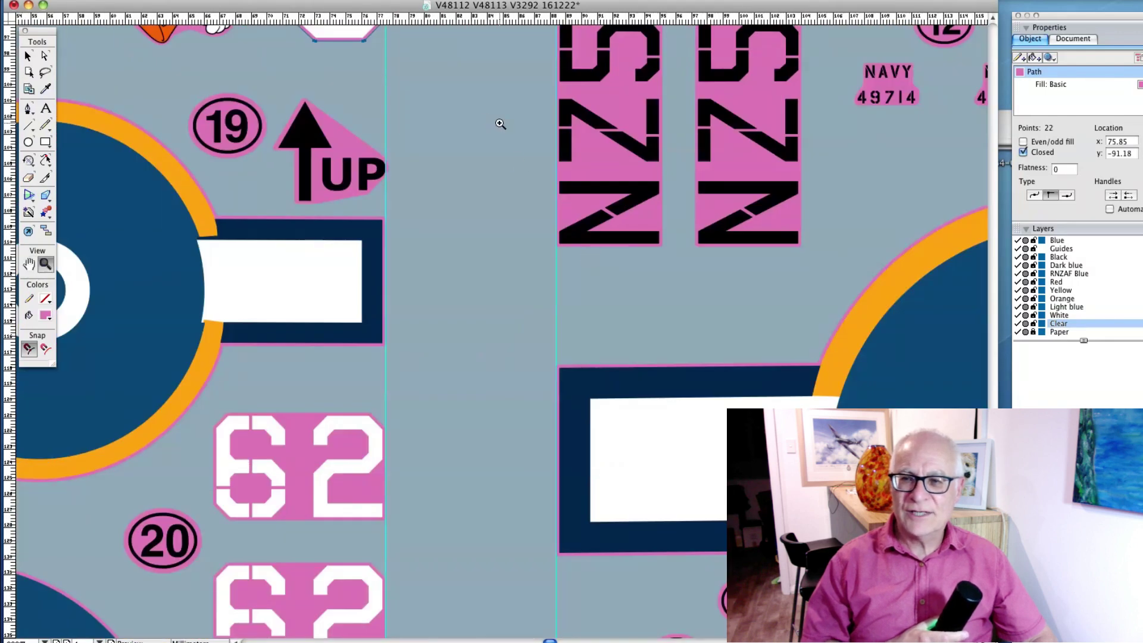
pyautogui.moveTo(500, 123); pyautogui.dragTo(727, 323)
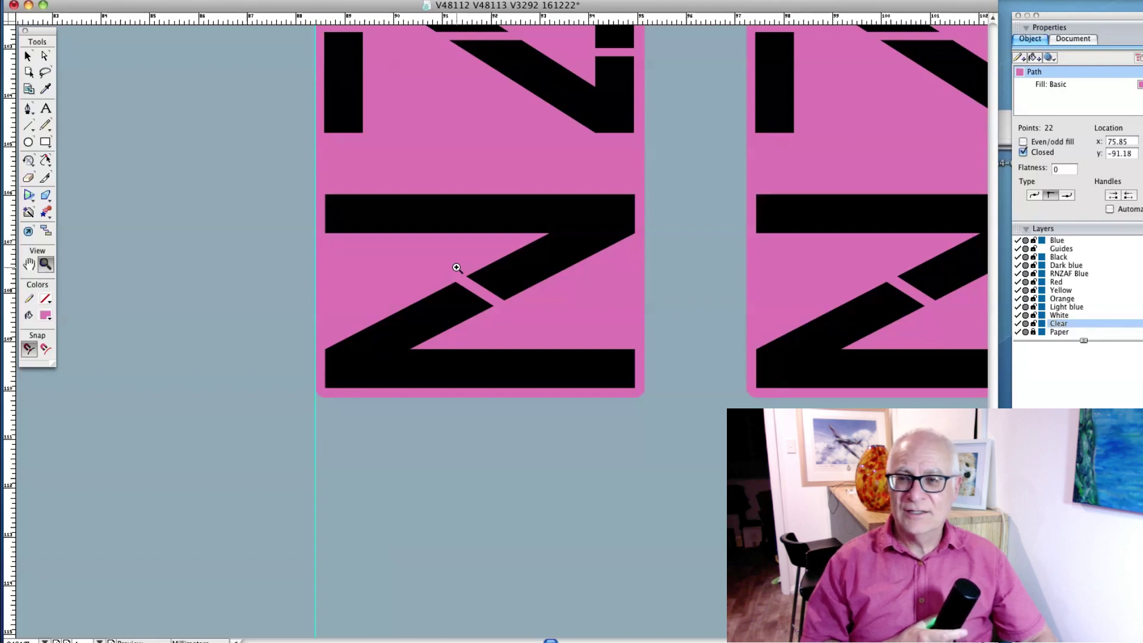
# - Move the orange bomb symbols beside number 25 down off their white underlay and return them over it at x 73.935, y -157.45
pyautogui.keyDown('alt'); pyautogui.click(628, 310); pyautogui.keyUp('alt')
pyautogui.keyDown('alt'); pyautogui.click(627, 310); pyautogui.keyUp('alt')
pyautogui.moveTo(679, 366); pyautogui.dragTo(662, 151)
pyautogui.moveTo(472, 431); pyautogui.dragTo(563, 281)
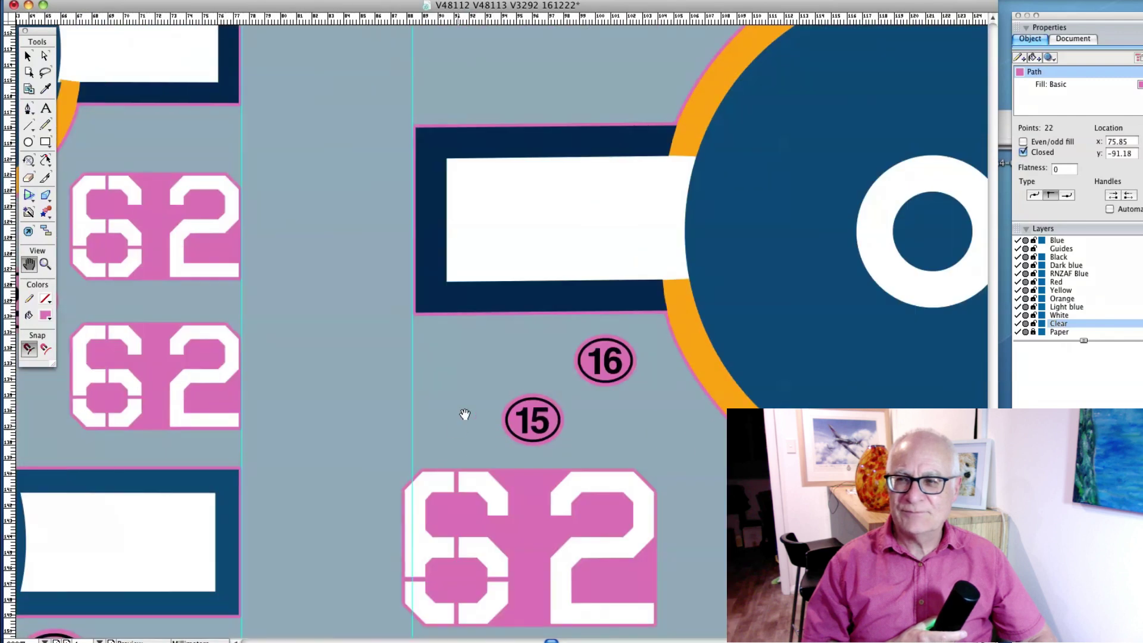
pyautogui.moveTo(409, 483); pyautogui.dragTo(513, 301)
pyautogui.moveTo(303, 552); pyautogui.dragTo(409, 389)
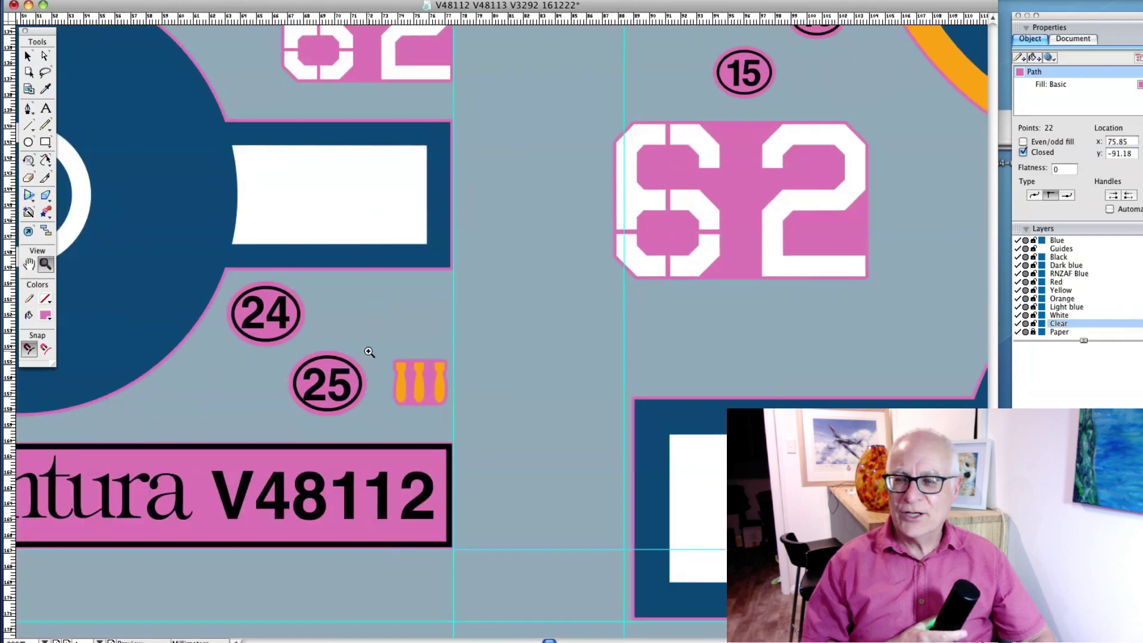
pyautogui.moveTo(369, 351); pyautogui.dragTo(507, 439)
pyautogui.click(28, 55)
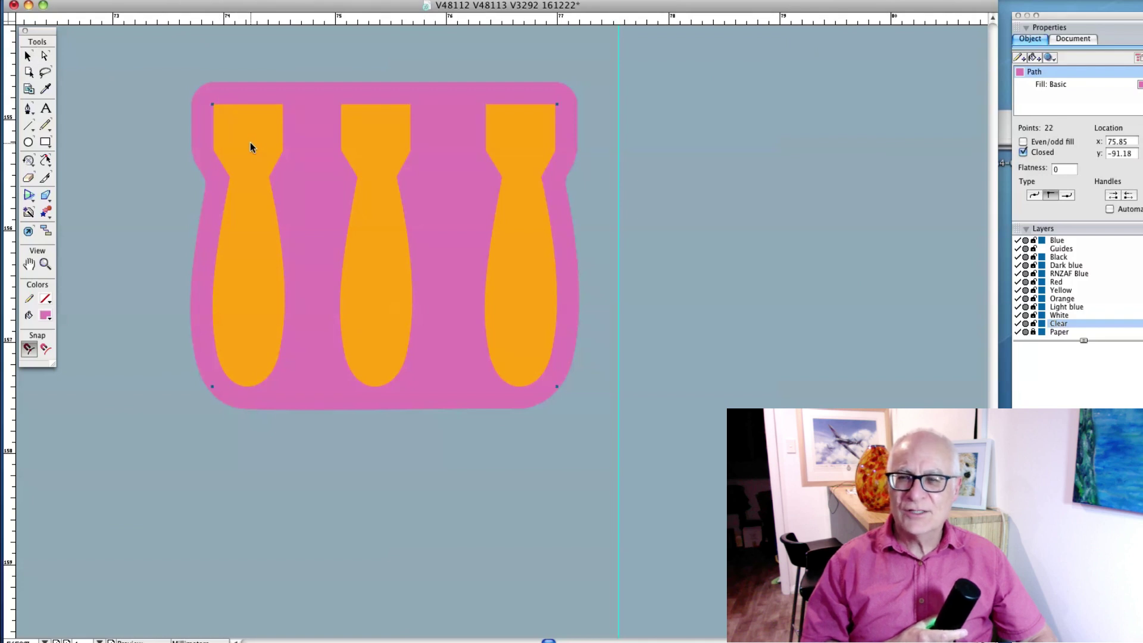
pyautogui.moveTo(250, 141); pyautogui.dragTo(248, 208)
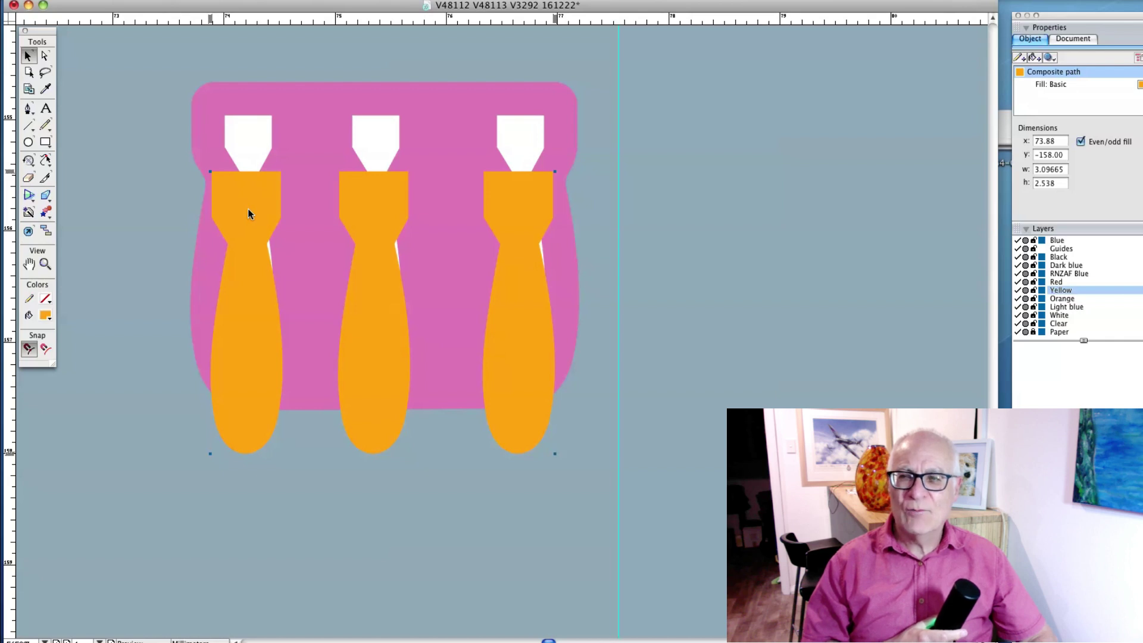
pyautogui.moveTo(248, 209); pyautogui.dragTo(255, 149)
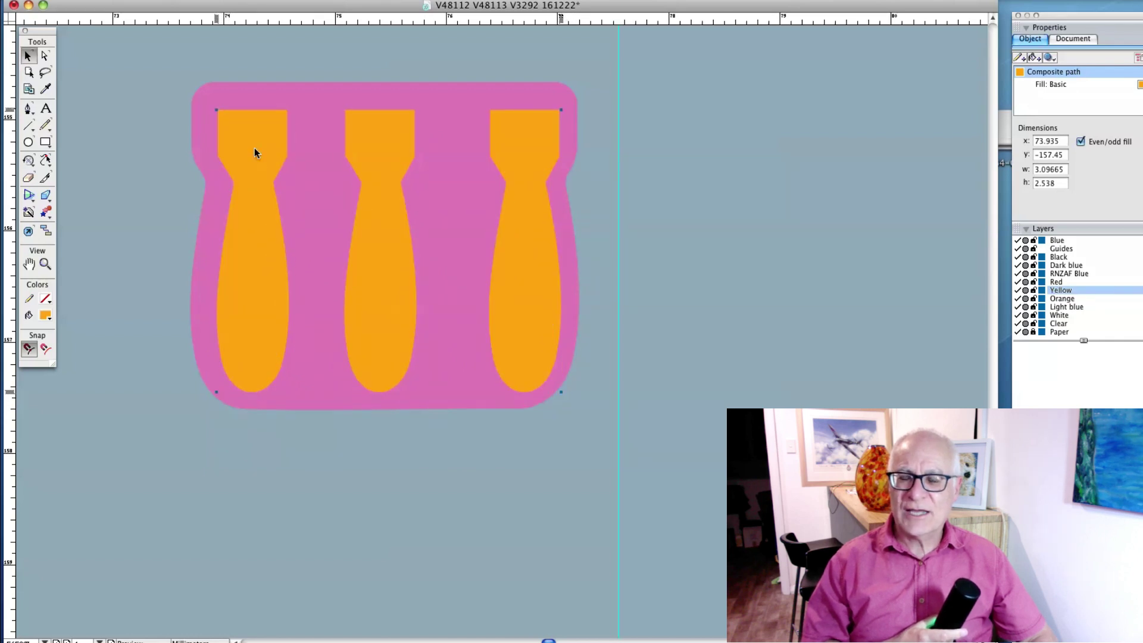
# - Shift the first bomb's white underlay slightly right within its orange outline in keyline mode and return to preview mode
pyautogui.press('super+k')
pyautogui.press('a')
pyautogui.moveTo(270, 151); pyautogui.dragTo(276, 148)
pyautogui.click(227, 140)
pyautogui.press('z')
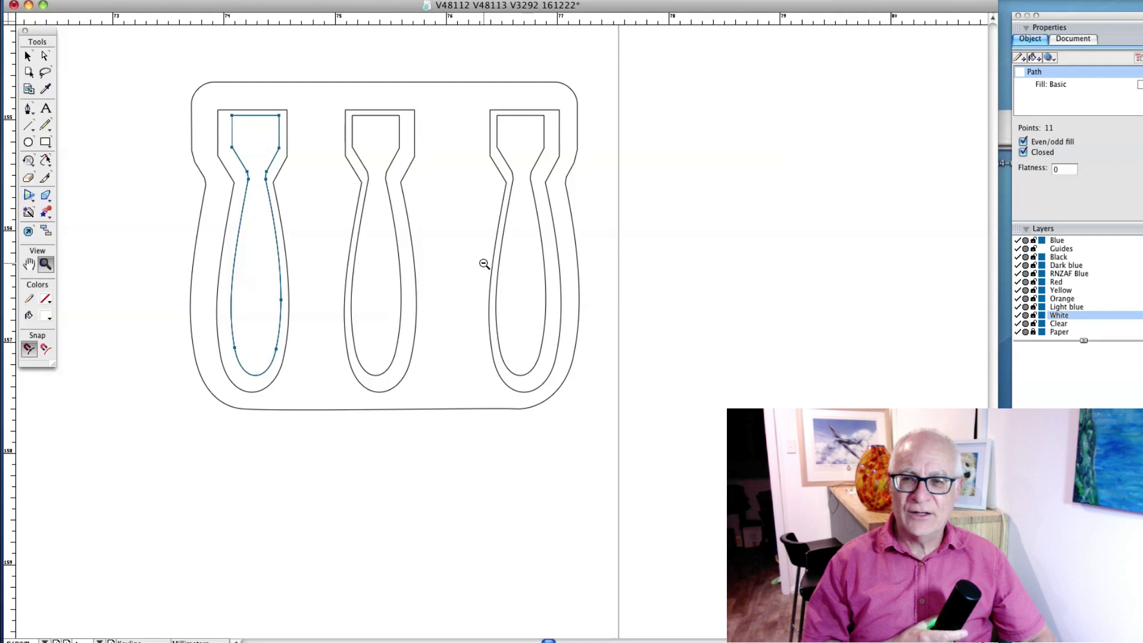
pyautogui.keyDown('alt'); pyautogui.click(483, 260); pyautogui.keyUp('alt')
pyautogui.keyDown('alt'); pyautogui.click(482, 260); pyautogui.keyUp('alt')
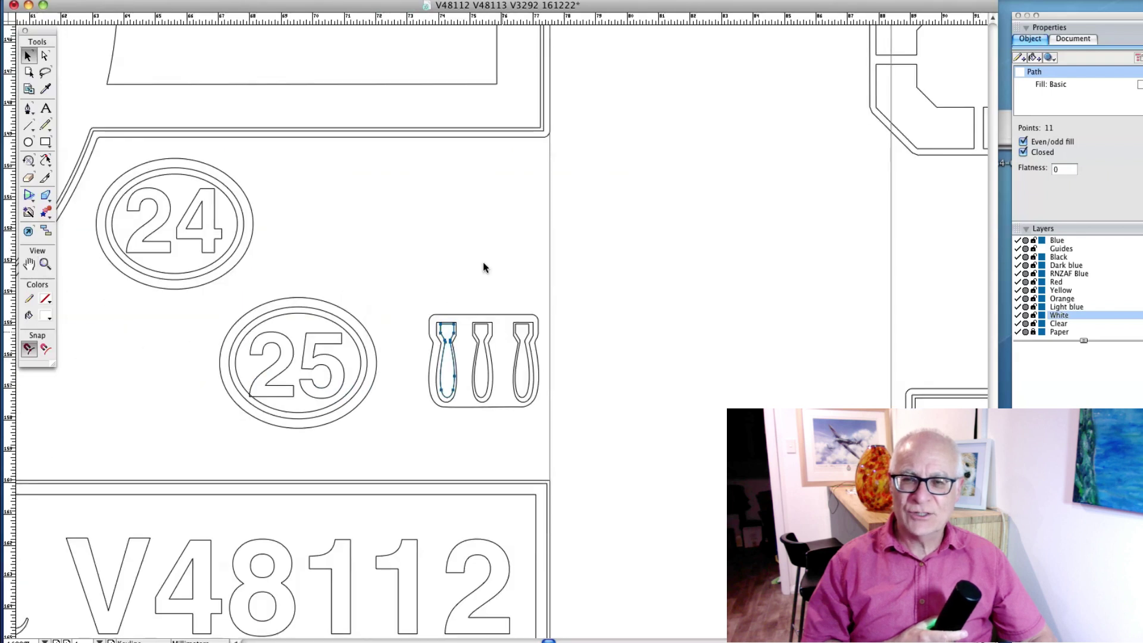
pyautogui.press('super+k')
# - Examine the duck and bomb-tally markings along the bottom of the sheet around the Ventura V48112 label
pyautogui.press('space')
pyautogui.moveTo(479, 376); pyautogui.dragTo(522, 134)
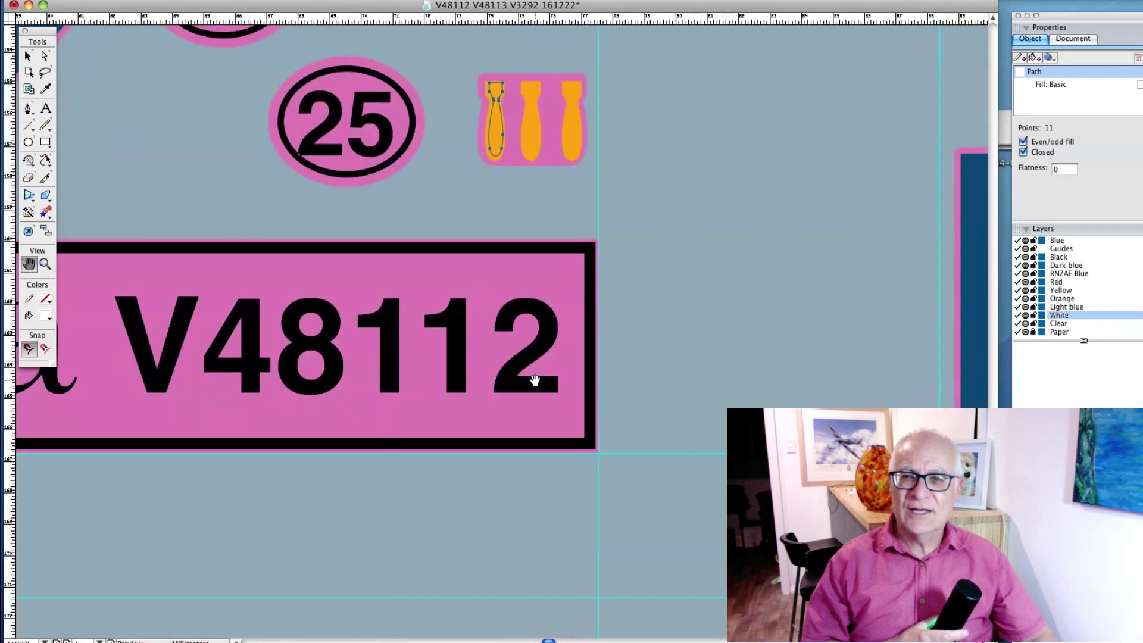
pyautogui.moveTo(309, 409); pyautogui.dragTo(345, 238)
pyautogui.keyDown('alt'); pyautogui.click(345, 238); pyautogui.keyUp('alt')
pyautogui.keyDown('alt'); pyautogui.click(422, 311); pyautogui.keyUp('alt')
pyautogui.moveTo(550, 459); pyautogui.dragTo(571, 232)
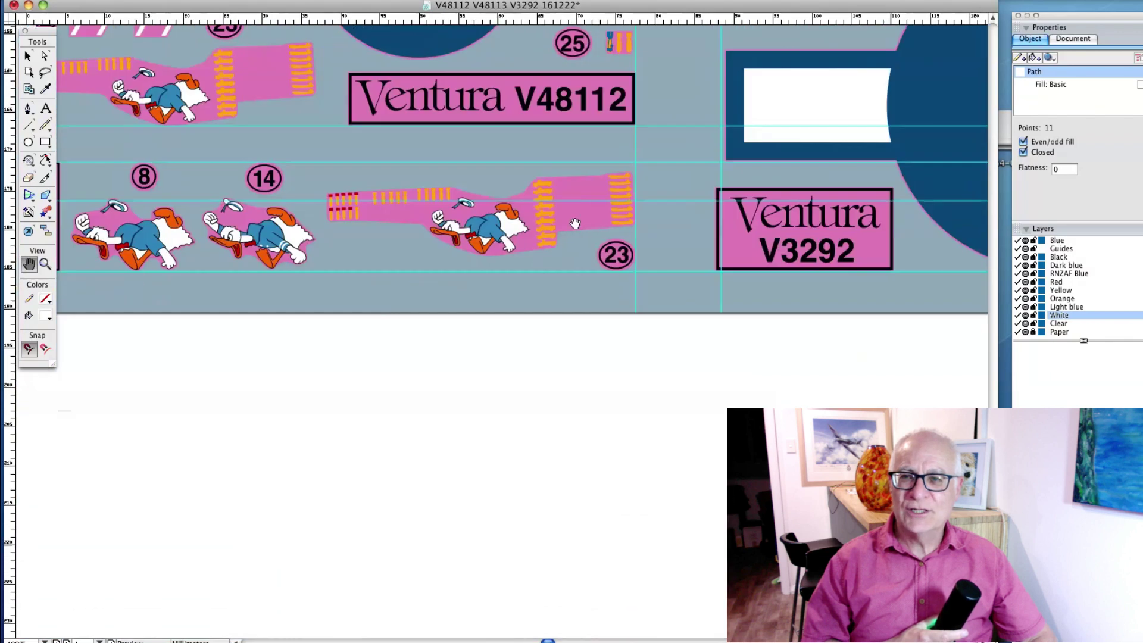
pyautogui.moveTo(364, 181); pyautogui.dragTo(530, 206)
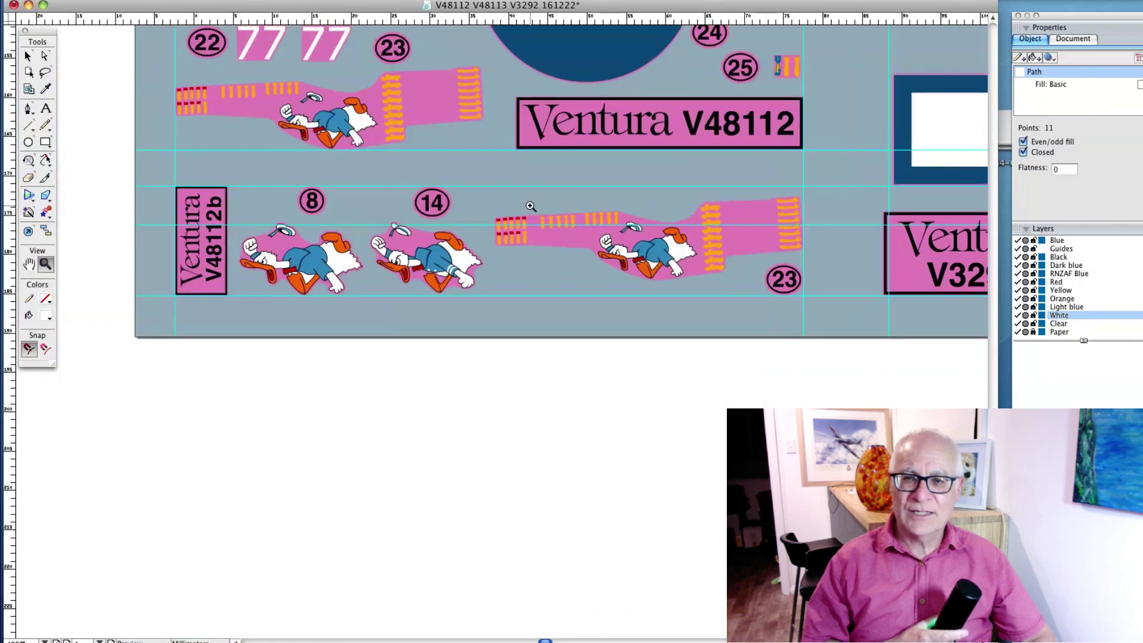
pyautogui.moveTo(132, 133); pyautogui.dragTo(880, 367)
pyautogui.press('space')
pyautogui.moveTo(678, 334); pyautogui.dragTo(728, 333)
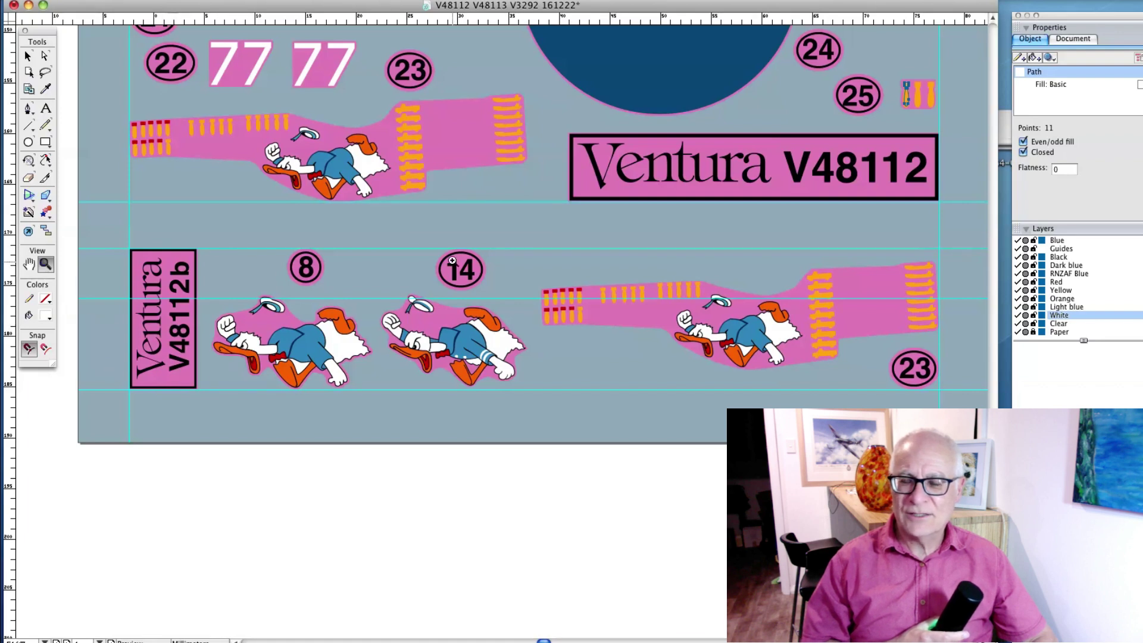
# - Select the white underlay of the red, white and blue stripe above number 5 near the Corsair lettering and show it in keyline mode
pyautogui.keyDown('alt'); pyautogui.click(636, 251); pyautogui.keyUp('alt')
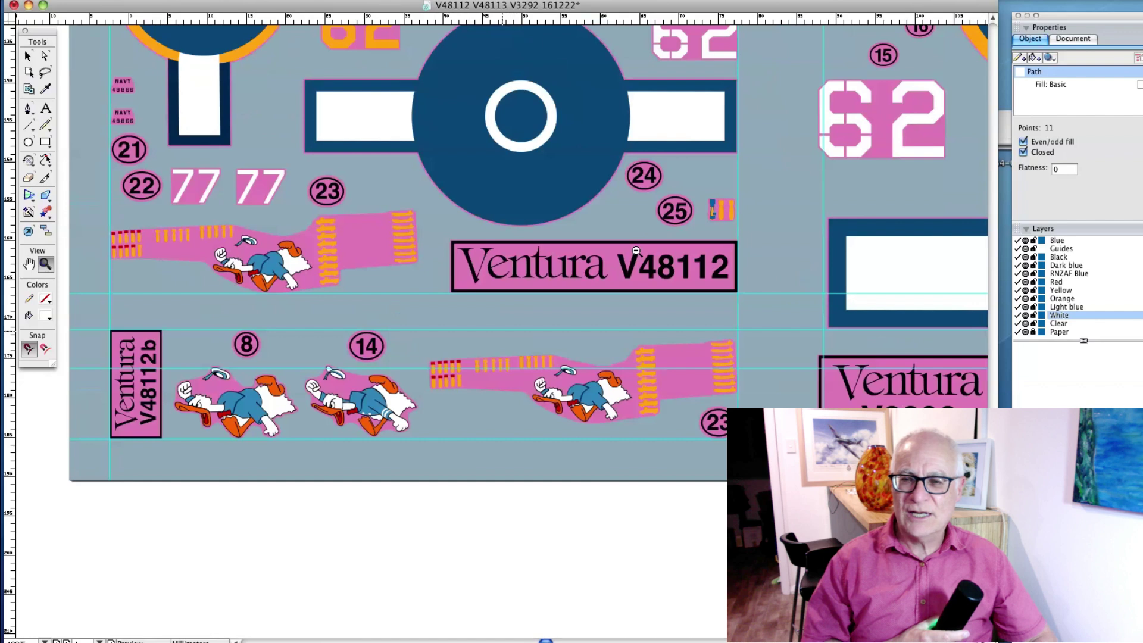
pyautogui.keyDown('alt'); pyautogui.click(636, 251); pyautogui.keyUp('alt')
pyautogui.press('space')
pyautogui.moveTo(790, 233); pyautogui.dragTo(515, 219)
pyautogui.moveTo(699, 191); pyautogui.dragTo(498, 280)
pyautogui.moveTo(570, 222); pyautogui.dragTo(543, 370)
pyautogui.moveTo(569, 245); pyautogui.dragTo(563, 307)
pyautogui.press('super+space')
pyautogui.moveTo(519, 152); pyautogui.dragTo(696, 318)
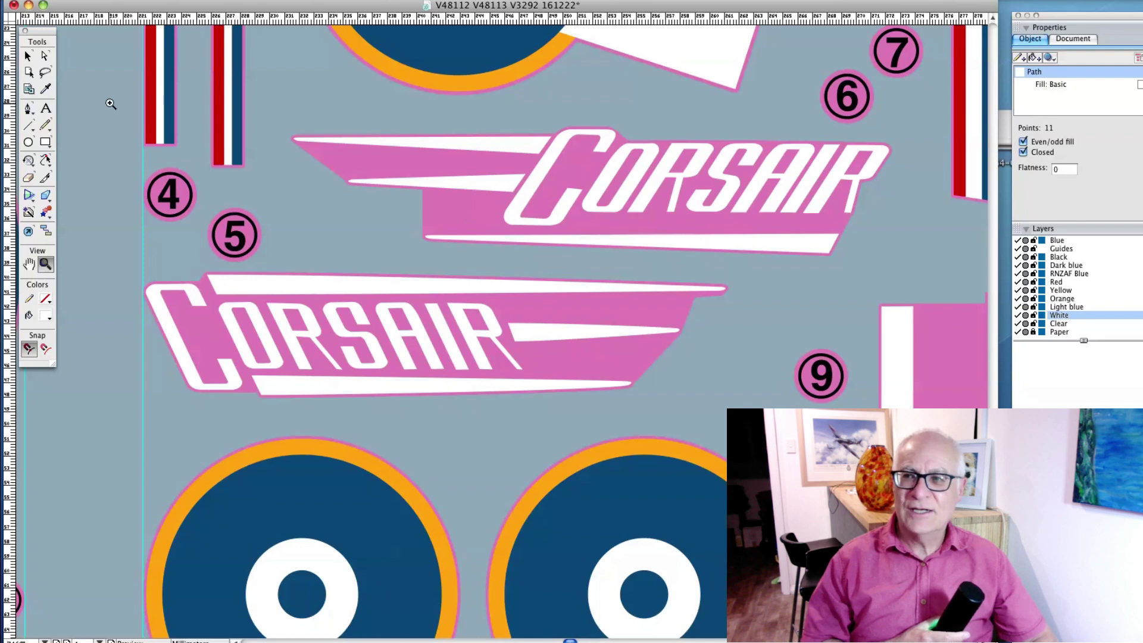
pyautogui.moveTo(216, 156); pyautogui.dragTo(287, 200)
pyautogui.click(28, 56)
pyautogui.click(421, 203)
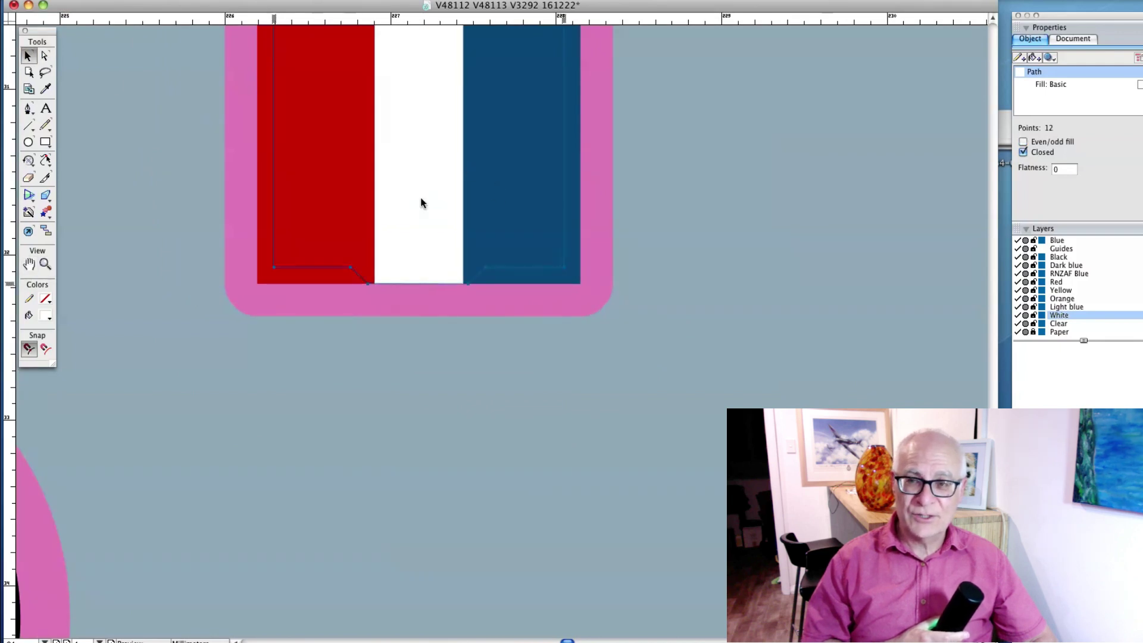
pyautogui.press('super+k')
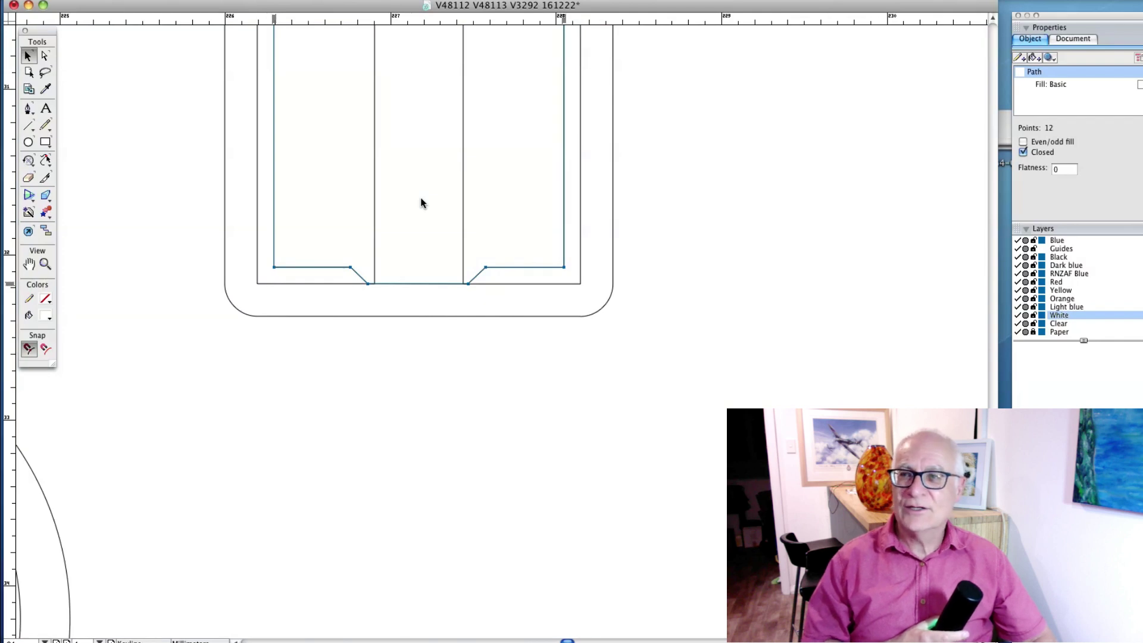
# - Set the rulers' zero point on the left edge of the stripe's white underlay and deselect the path
pyautogui.press('z')
pyautogui.moveTo(365, 224); pyautogui.dragTo(196, 81)
pyautogui.press('space')
pyautogui.moveTo(475, 111); pyautogui.dragTo(426, 115)
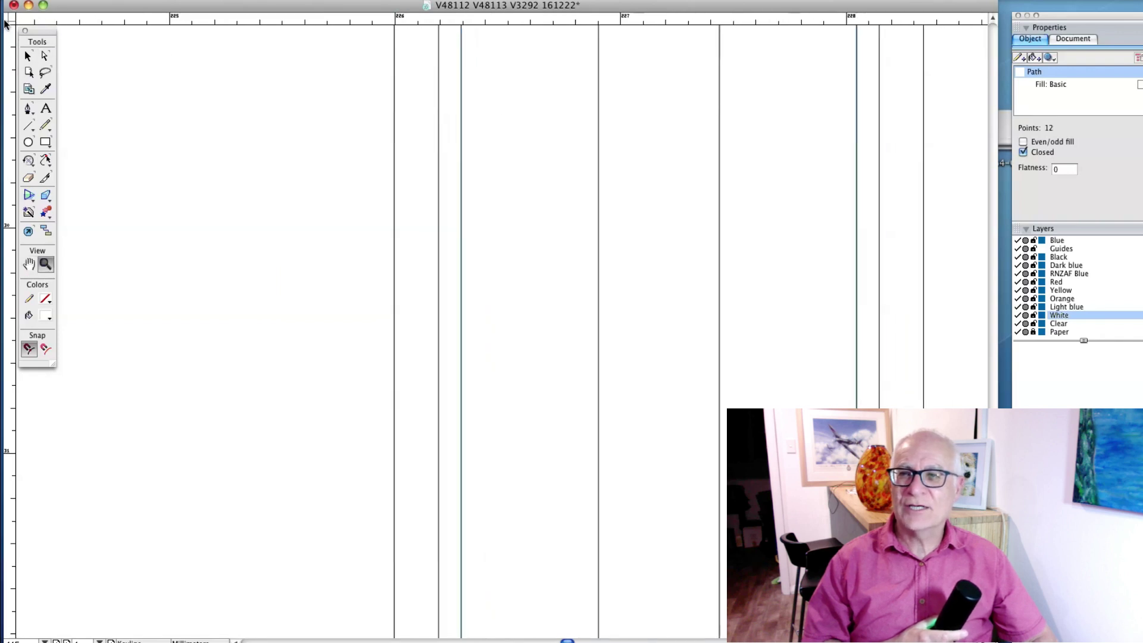
pyautogui.moveTo(7, 21); pyautogui.dragTo(461, 55)
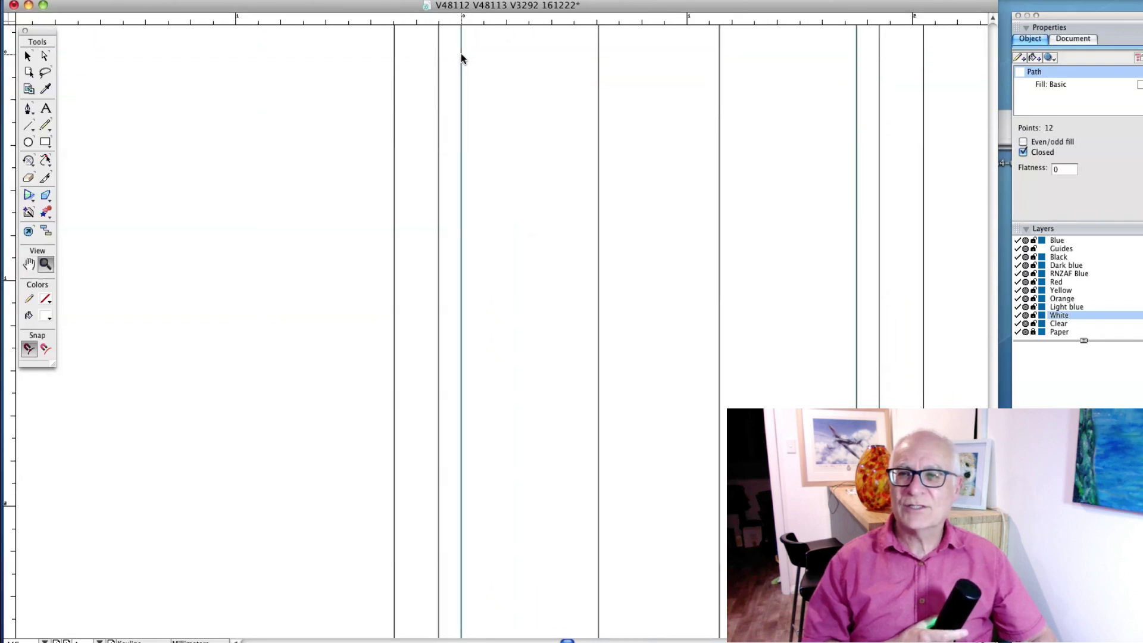
pyautogui.click(24, 59)
pyautogui.click(196, 87)
# - Find the small rounded placard beside number 1 and examine its outlined body text up close
pyautogui.press('z')
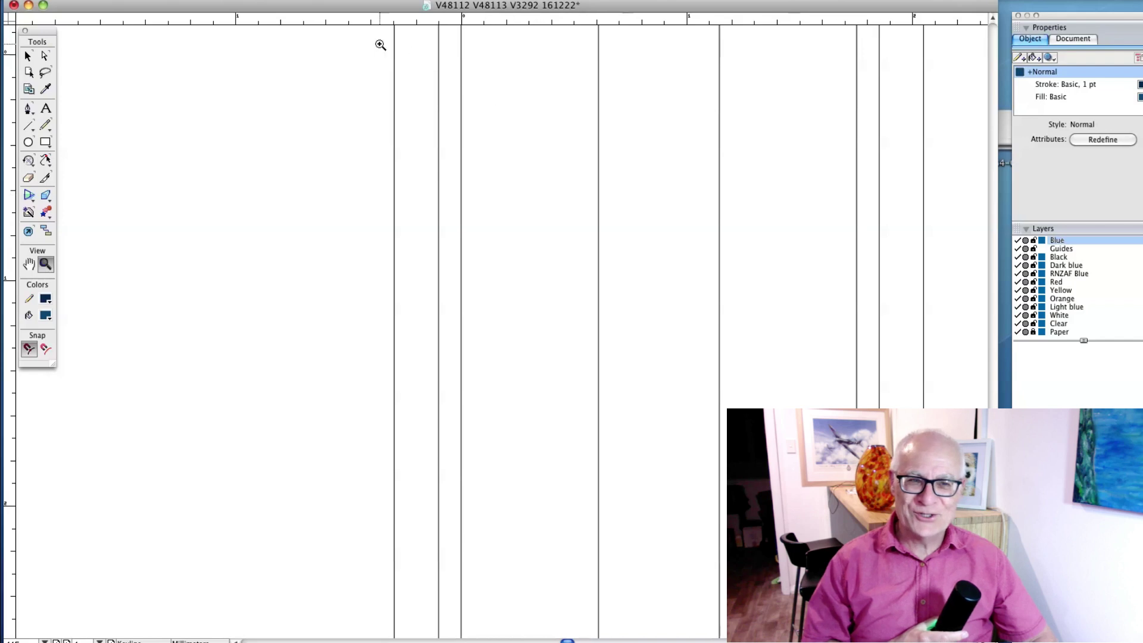
pyautogui.keyDown('alt'); pyautogui.click(524, 217); pyautogui.keyUp('alt')
pyautogui.keyDown('alt'); pyautogui.click(524, 220); pyautogui.keyUp('alt')
pyautogui.keyDown('alt'); pyautogui.click(524, 221); pyautogui.keyUp('alt')
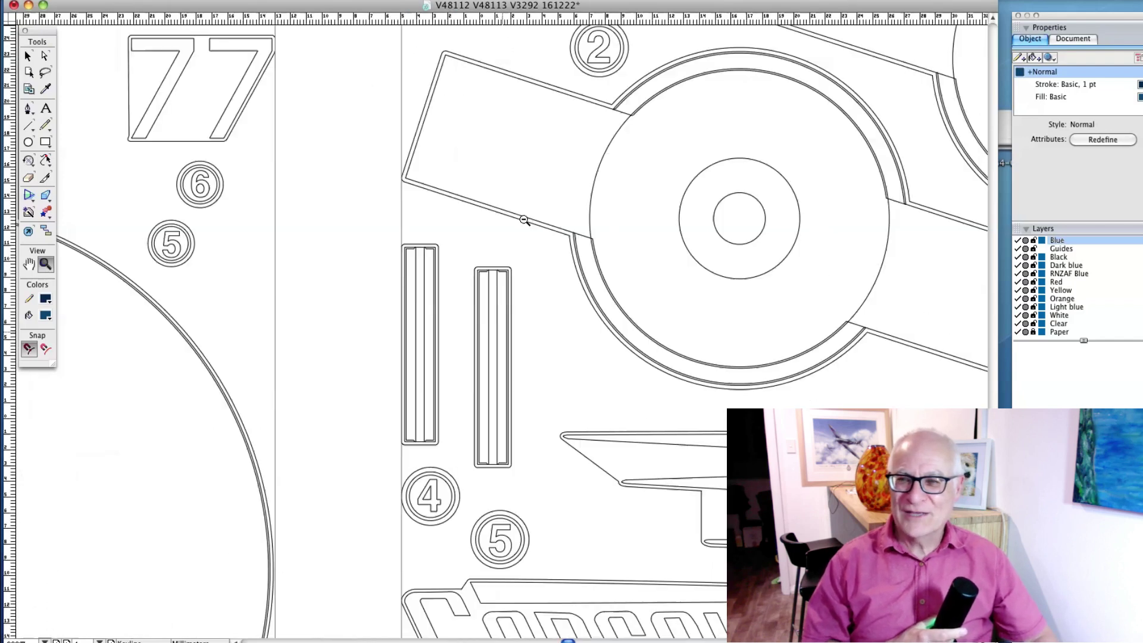
pyautogui.keyDown('alt'); pyautogui.click(524, 220); pyautogui.keyUp('alt')
pyautogui.press('space')
pyautogui.moveTo(628, 263); pyautogui.dragTo(466, 222)
pyautogui.moveTo(376, 105); pyautogui.dragTo(434, 165)
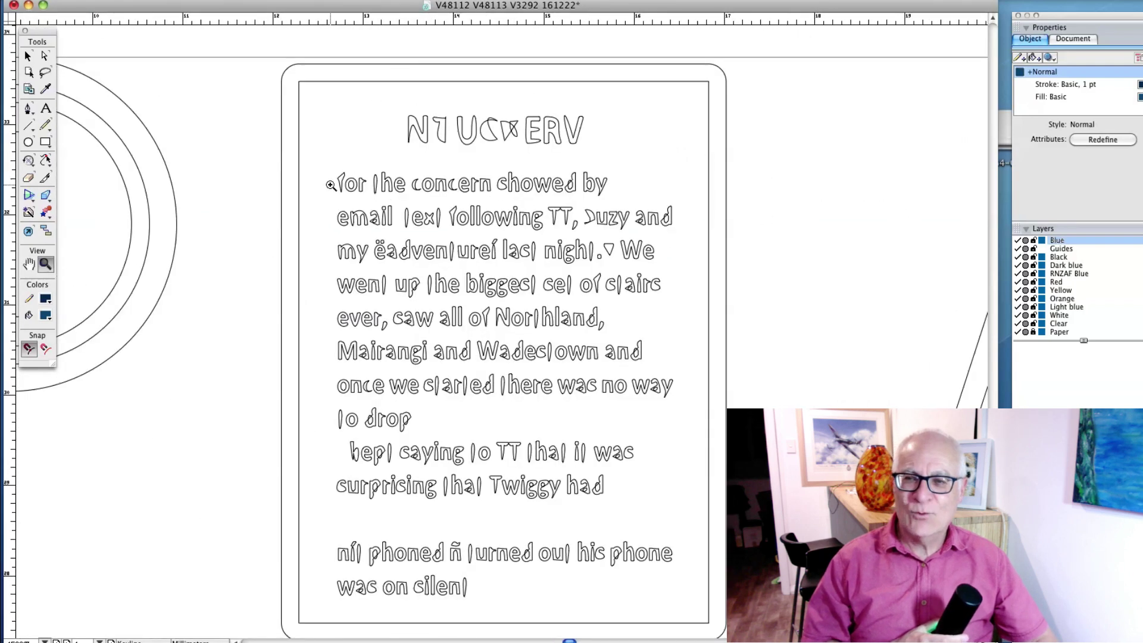
pyautogui.moveTo(327, 183); pyautogui.dragTo(627, 403)
# - Switch the placard text to preview and back to keyline mode, and examine its heading up close
pyautogui.press('v')
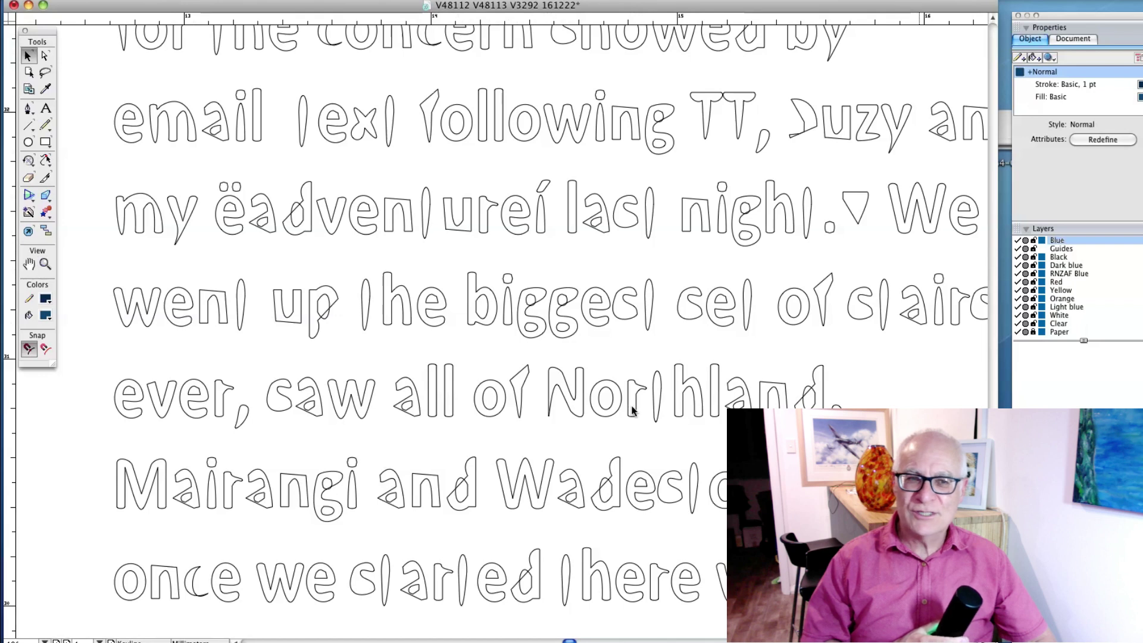
pyautogui.press('super+k')
pyautogui.press('super+k')
pyautogui.press('z')
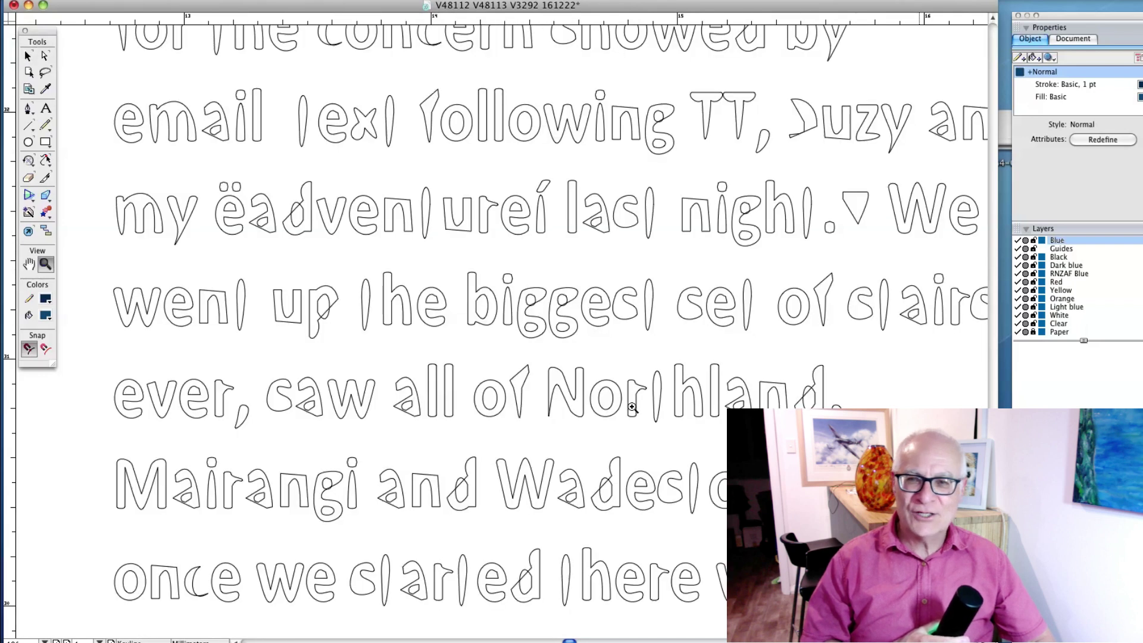
pyautogui.keyDown('alt'); pyautogui.click(634, 411); pyautogui.keyUp('alt')
pyautogui.keyDown('alt'); pyautogui.click(640, 413); pyautogui.keyUp('alt')
pyautogui.press('h')
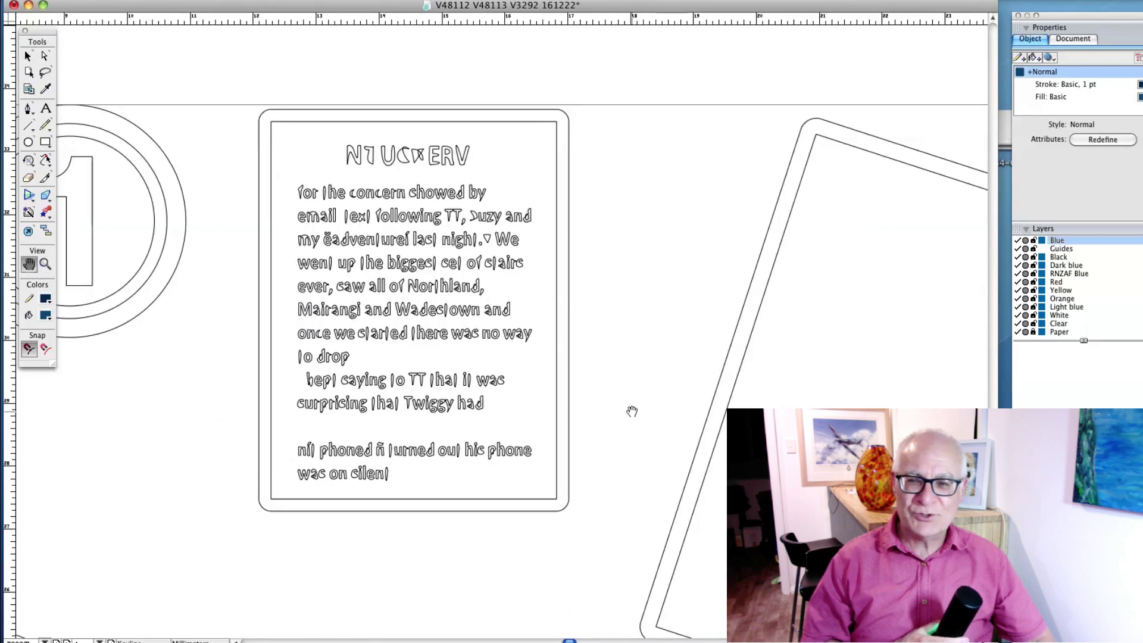
pyautogui.moveTo(643, 413); pyautogui.dragTo(618, 258)
pyautogui.moveTo(556, 164); pyautogui.dragTo(577, 304)
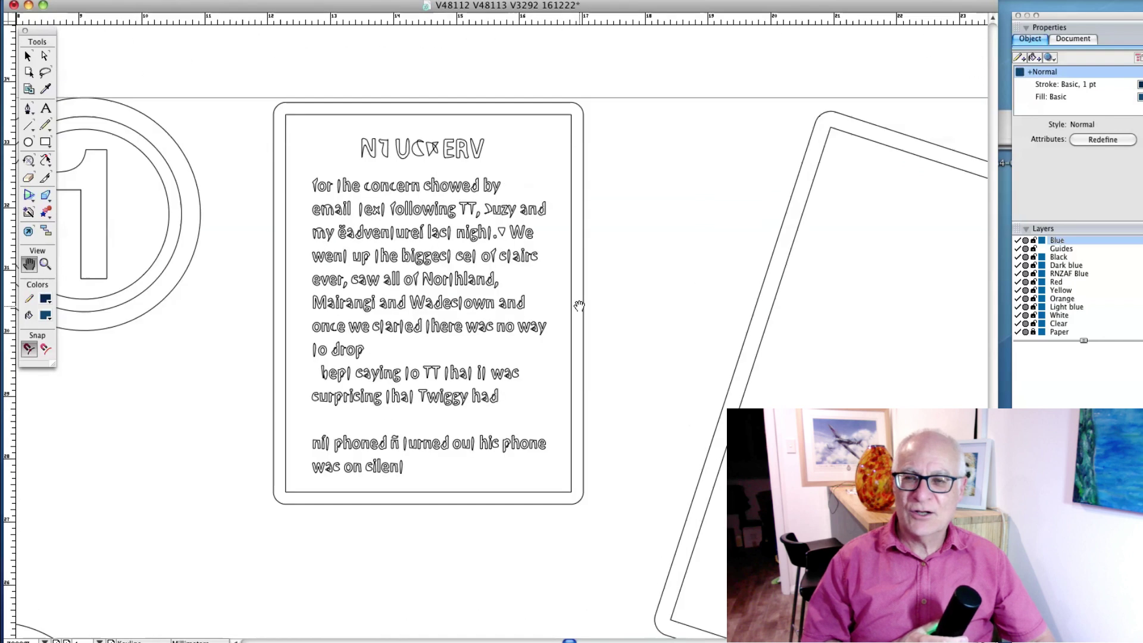
pyautogui.press('z')
pyautogui.moveTo(288, 119); pyautogui.dragTo(551, 255)
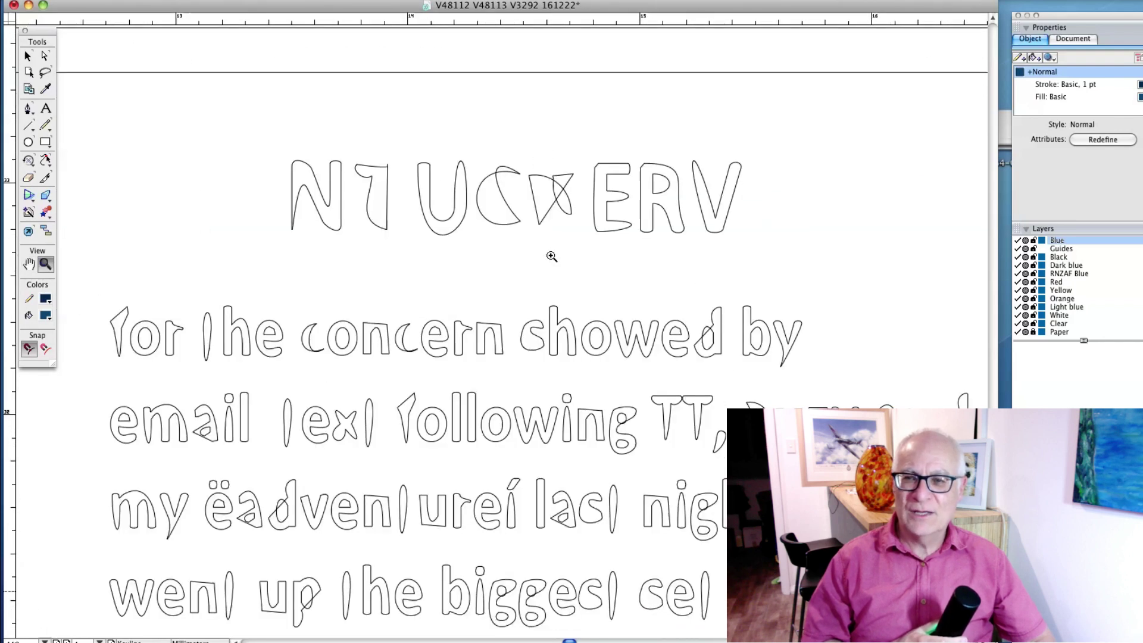
# - Return the placard text to preview mode and view both white placards beside number 1 in full
pyautogui.press('v')
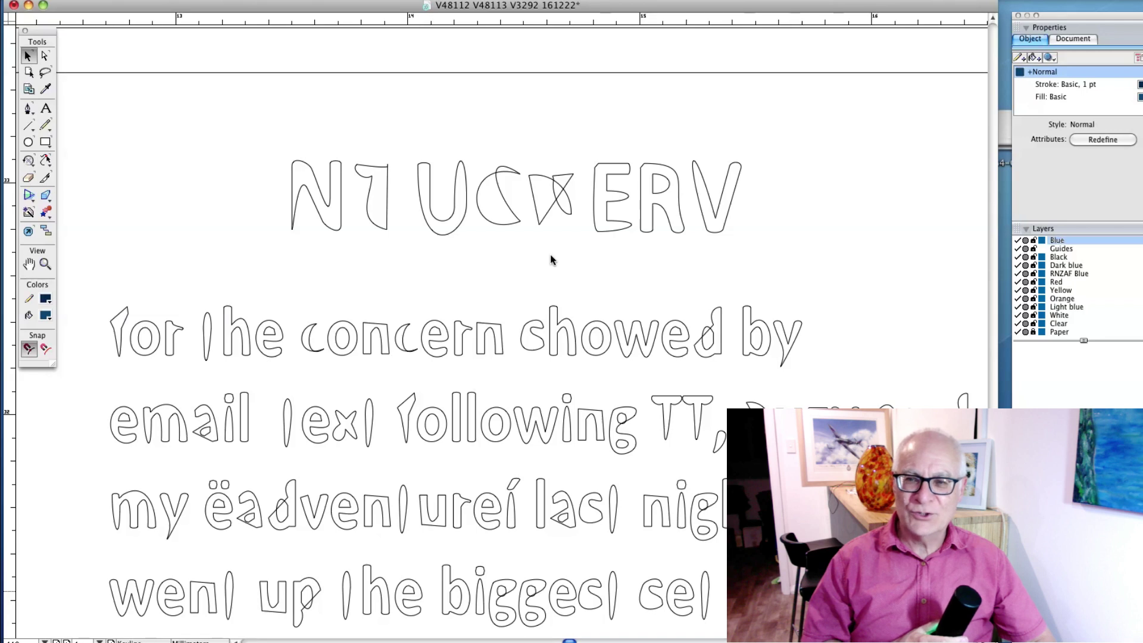
pyautogui.press('super+k')
pyautogui.press('z')
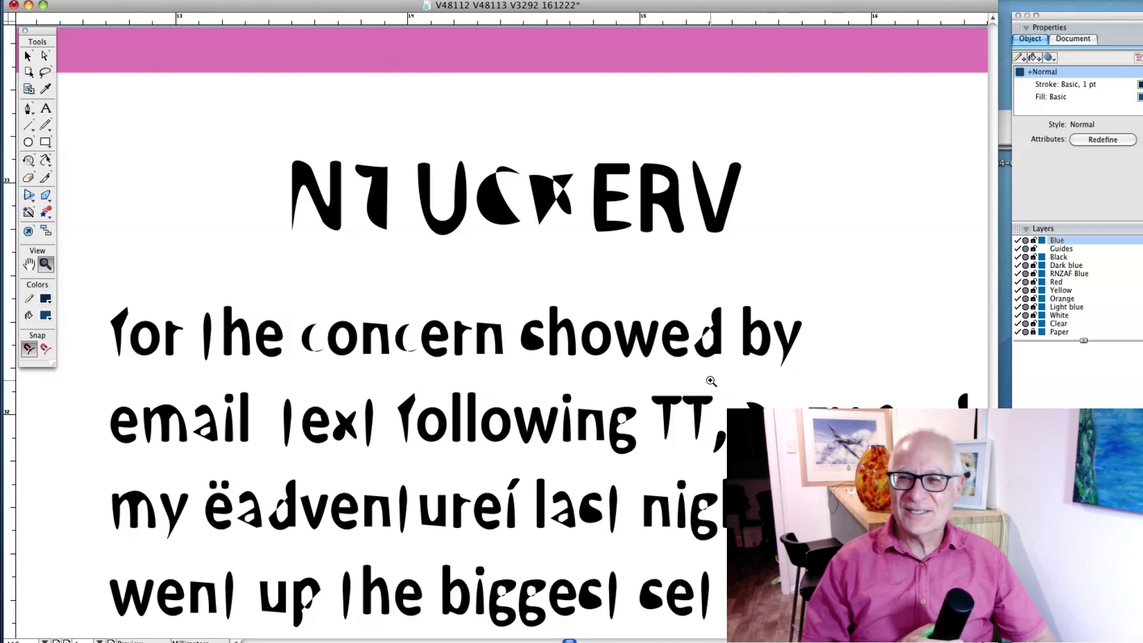
pyautogui.keyDown('alt'); pyautogui.click(585, 403); pyautogui.keyUp('alt')
pyautogui.keyDown('alt'); pyautogui.click(587, 404); pyautogui.keyUp('alt')
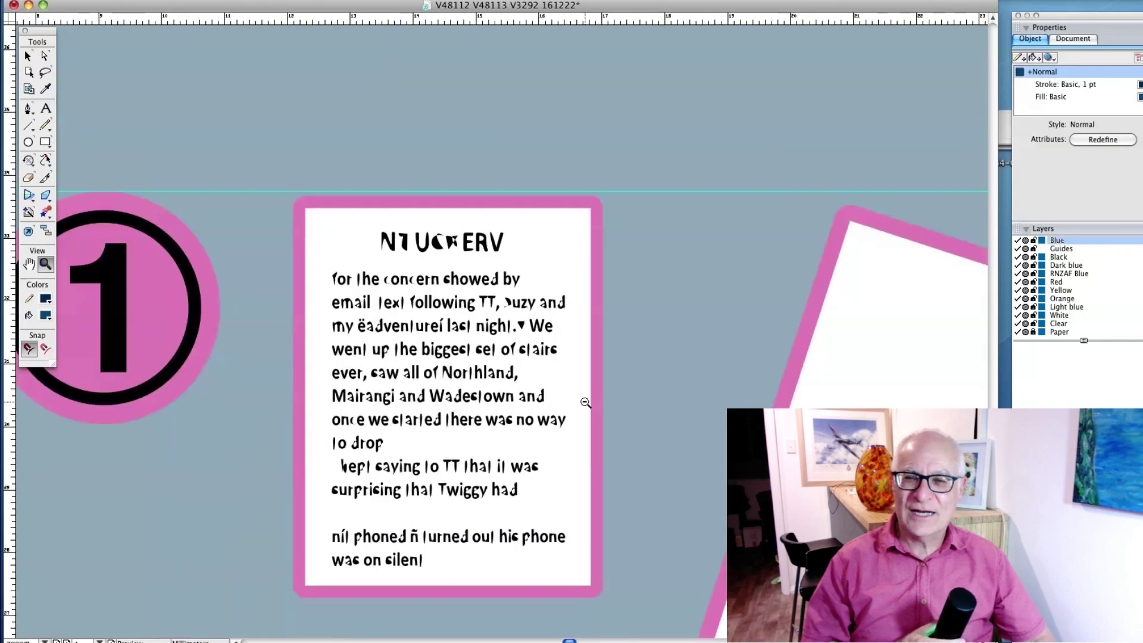
pyautogui.keyDown('alt'); pyautogui.click(591, 406); pyautogui.keyUp('alt')
pyautogui.press('space')
pyautogui.moveTo(591, 406); pyautogui.dragTo(624, 222)
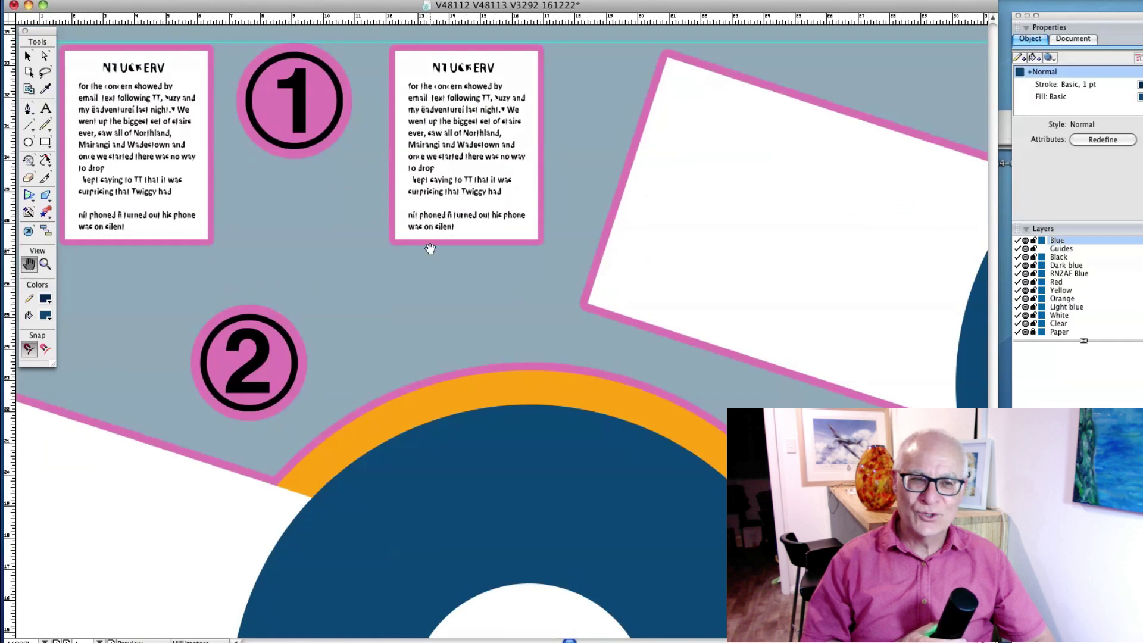
# - Look over the upper and middle decals, from the roundels and Corsair lettering to the 42 numerals
pyautogui.moveTo(920, 420); pyautogui.dragTo(577, 274)
pyautogui.moveTo(913, 351); pyautogui.dragTo(526, 297)
pyautogui.press('super+alt+space')
pyautogui.keyDown('alt'); pyautogui.click(736, 311); pyautogui.keyUp('alt')
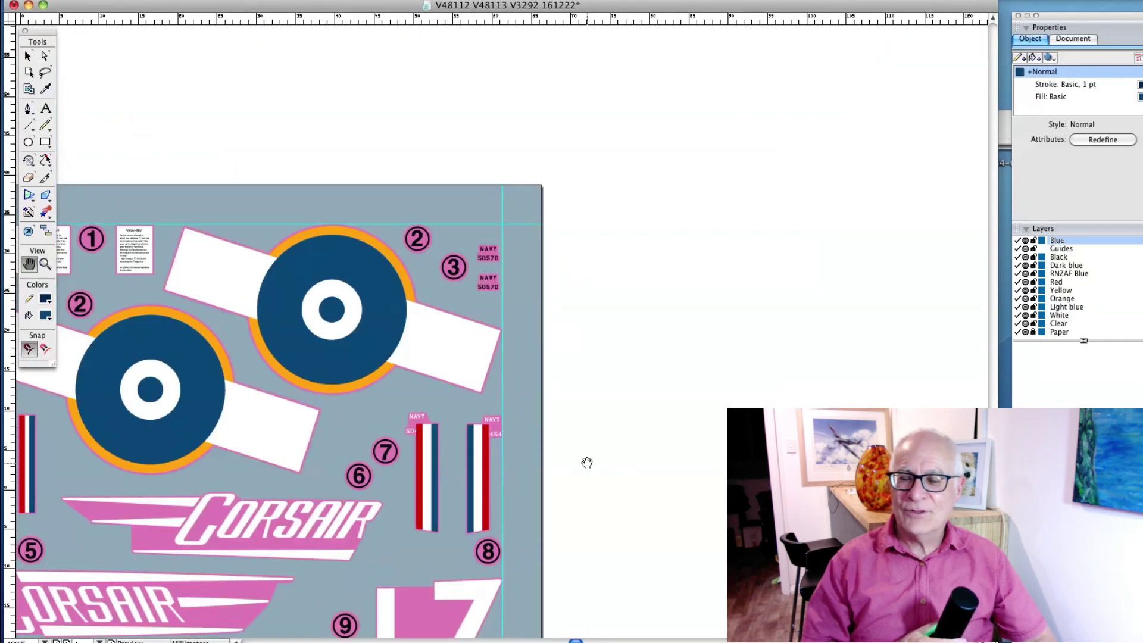
pyautogui.scroll(-8, 587, 462)
pyautogui.moveTo(411, 354); pyautogui.dragTo(496, 342)
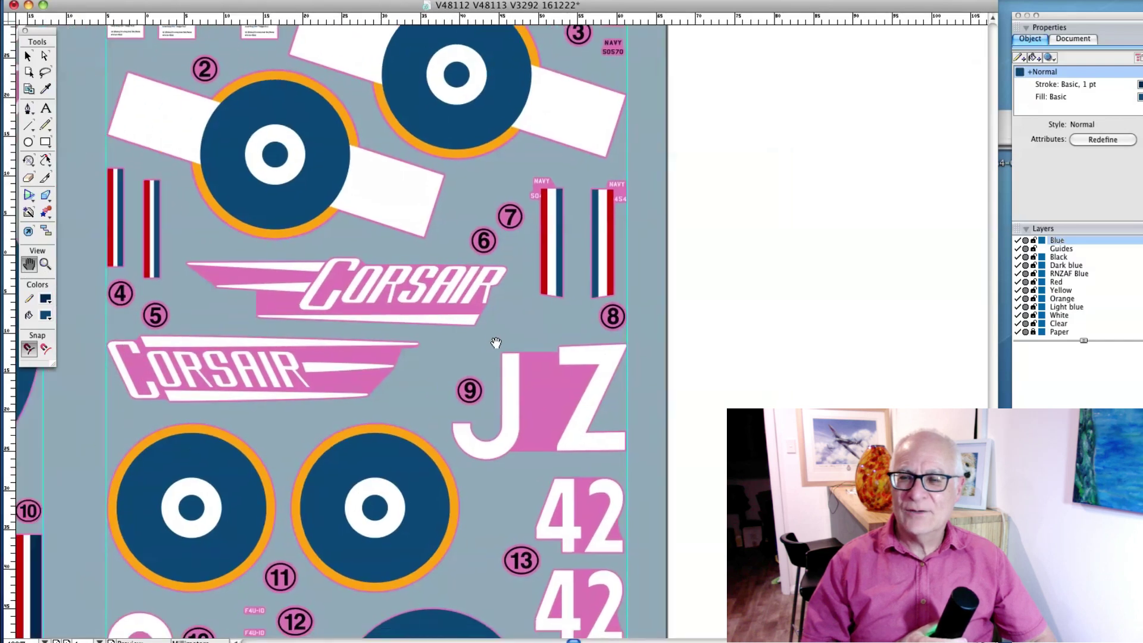
pyautogui.scroll(-13, 490, 339)
pyautogui.hscroll(-8, 490, 339)
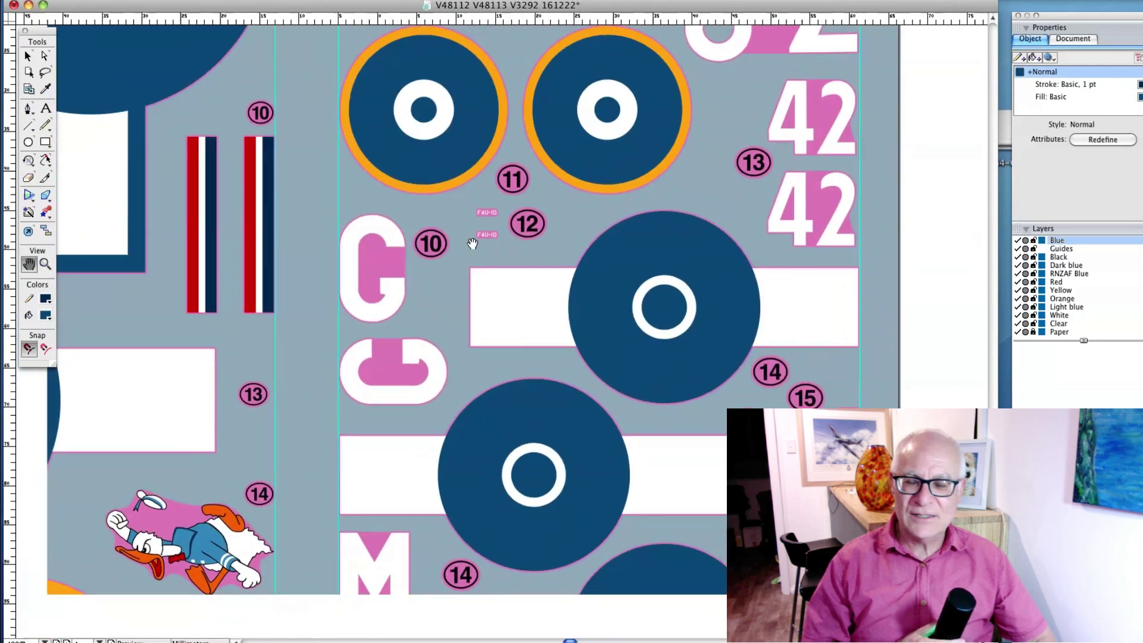
# - Examine the lower part of the sheet down to the duck emblems and the Ventura labels, ending with a wider view
pyautogui.moveTo(472, 244); pyautogui.dragTo(598, 161)
pyautogui.moveTo(340, 354); pyautogui.dragTo(507, 183)
pyautogui.moveTo(384, 405); pyautogui.dragTo(438, 213)
pyautogui.keyDown('alt'); pyautogui.keyDown('super'); pyautogui.click(566, 401); pyautogui.keyUp('super'); pyautogui.keyUp('alt')
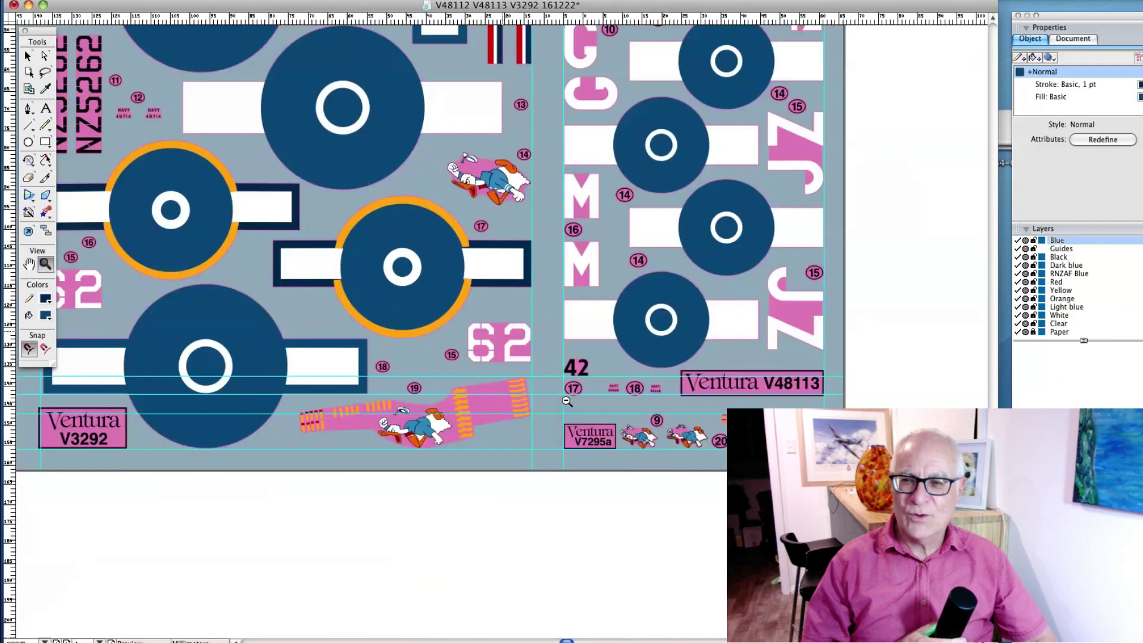
pyautogui.keyDown('alt'); pyautogui.keyDown('super'); pyautogui.click(504, 309); pyautogui.keyUp('super'); pyautogui.keyUp('alt')
pyautogui.moveTo(509, 306); pyautogui.dragTo(656, 502)
pyautogui.press('super+space')
pyautogui.moveTo(221, 211); pyautogui.dragTo(843, 623)
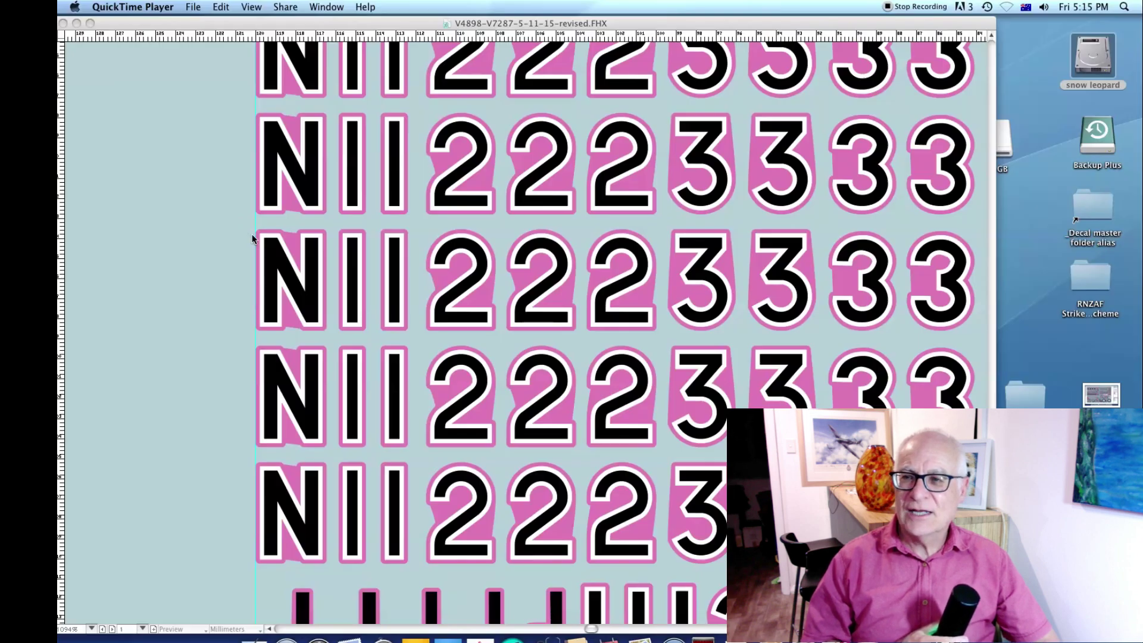
# - Switch to the FreeHand MX document V4898-V7287-5-11-15-revised.FHX, examine a black N in the white-outlined character rows up close and deselect it
pyautogui.click(254, 255)
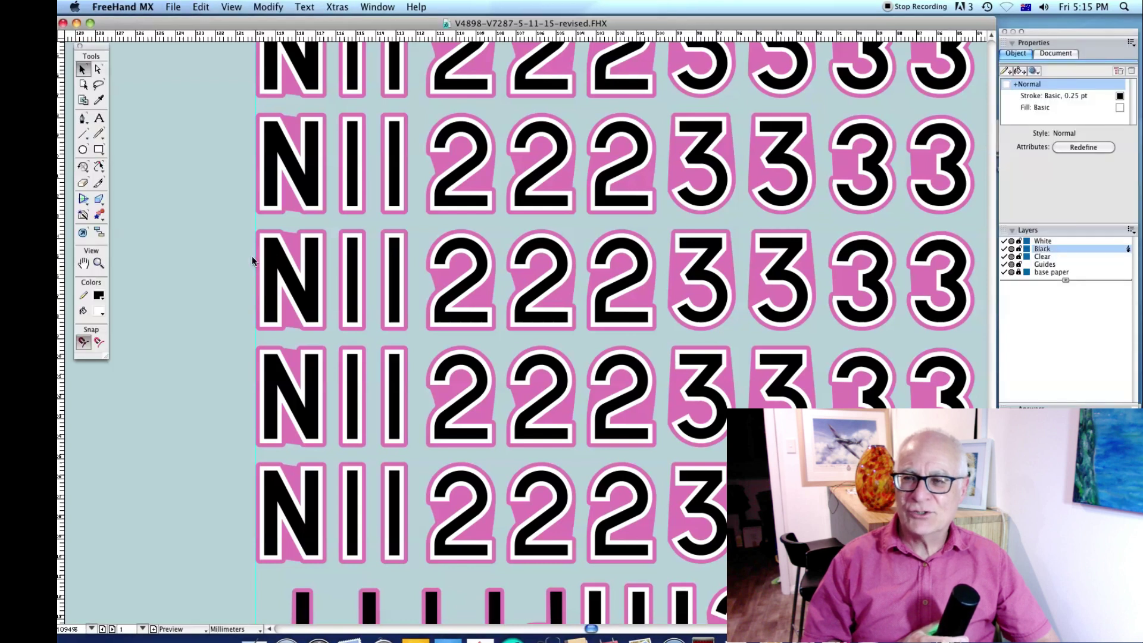
pyautogui.click(277, 256)
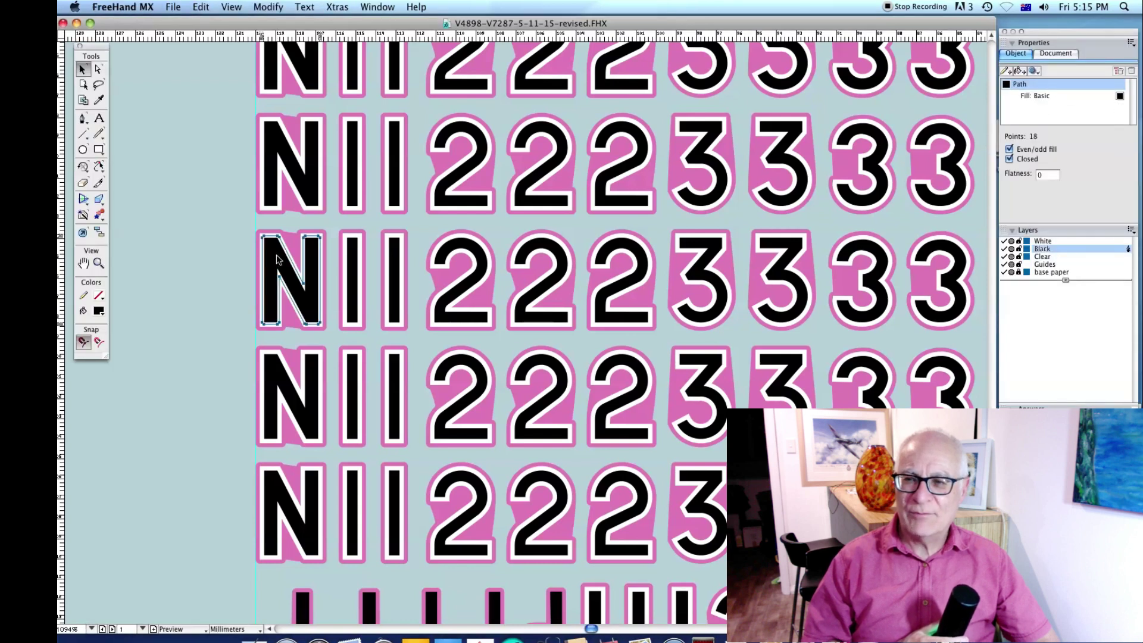
pyautogui.press('z')
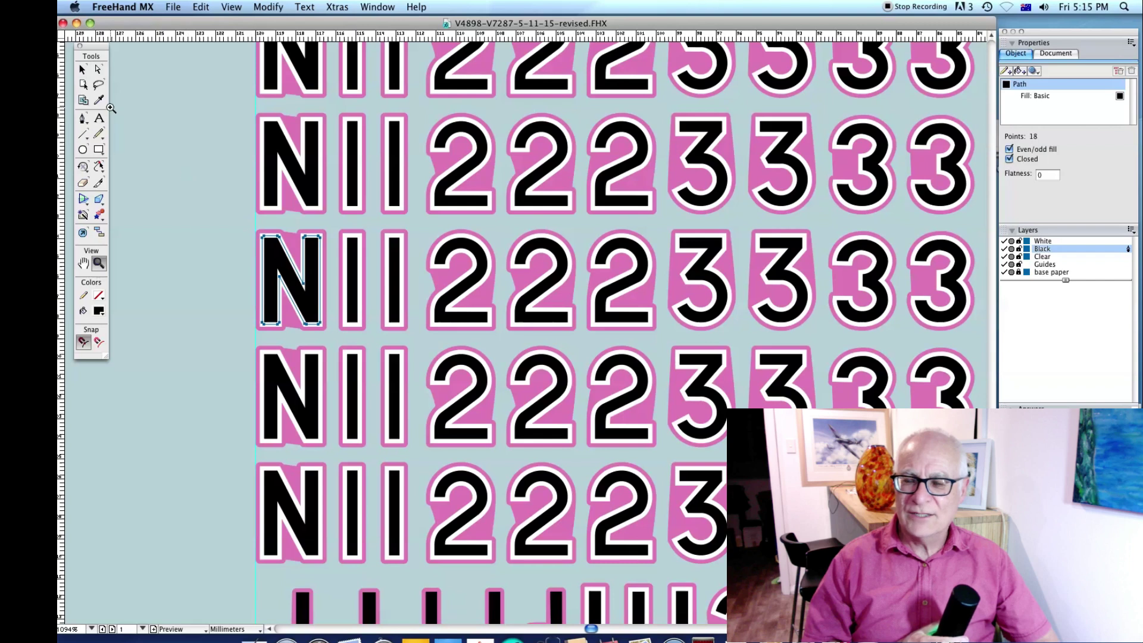
pyautogui.moveTo(124, 84); pyautogui.dragTo(628, 509)
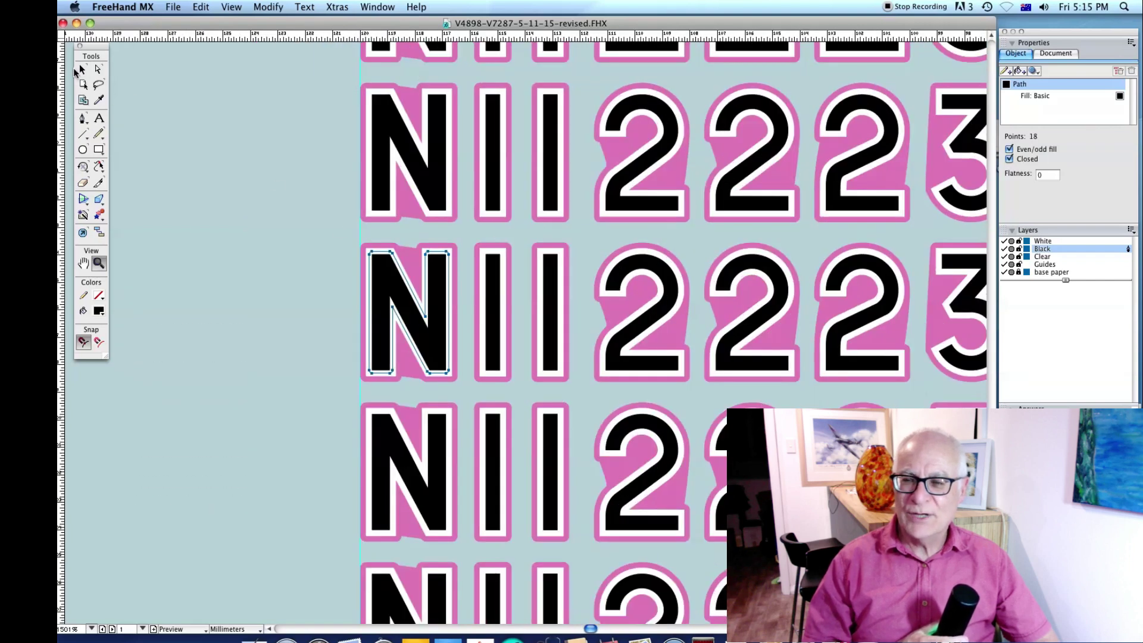
pyautogui.click(82, 70)
pyautogui.click(292, 253)
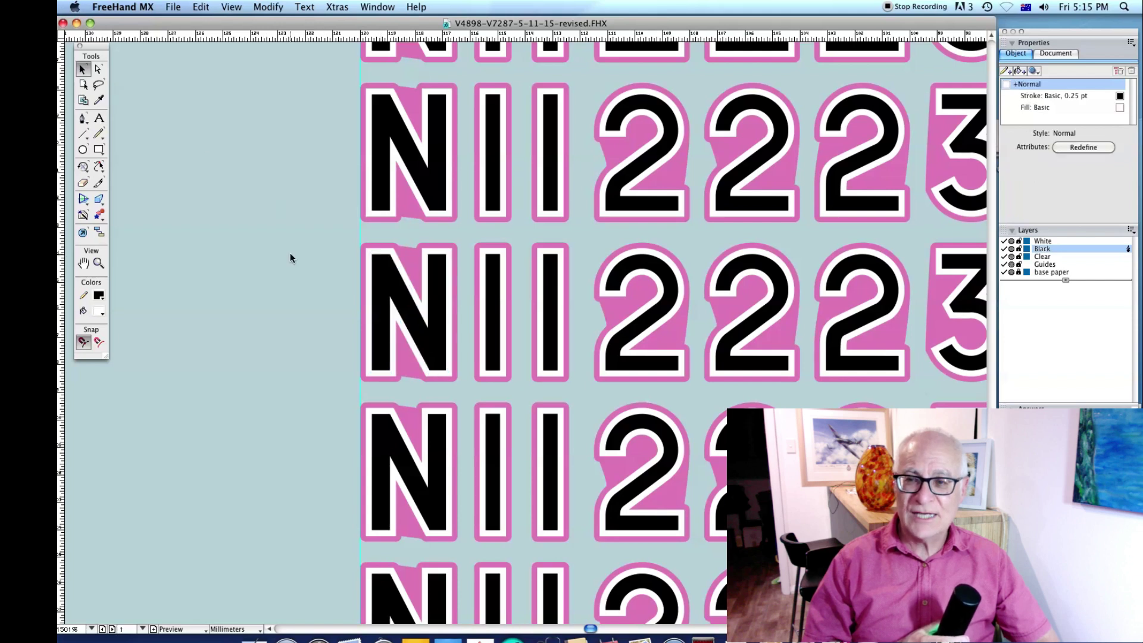
# - Move the black N off its white outline and show the enlarged layered paths in keyline mode
pyautogui.moveTo(383, 277); pyautogui.dragTo(315, 255)
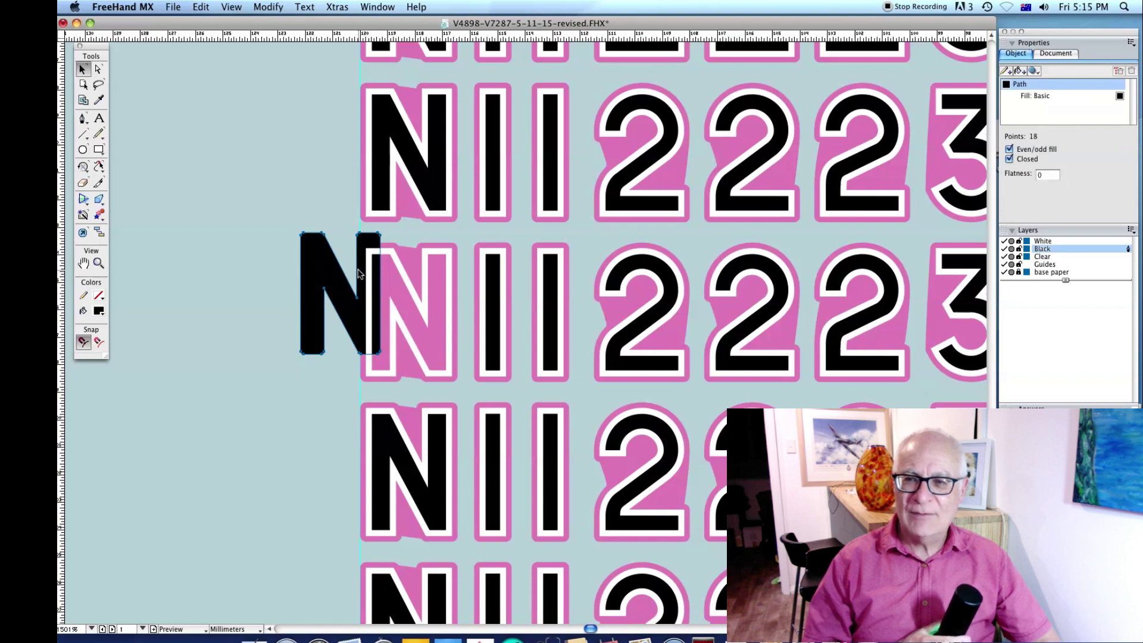
pyautogui.press('z')
pyautogui.moveTo(250, 184); pyautogui.dragTo(531, 434)
pyautogui.press('v')
pyautogui.press('super+k')
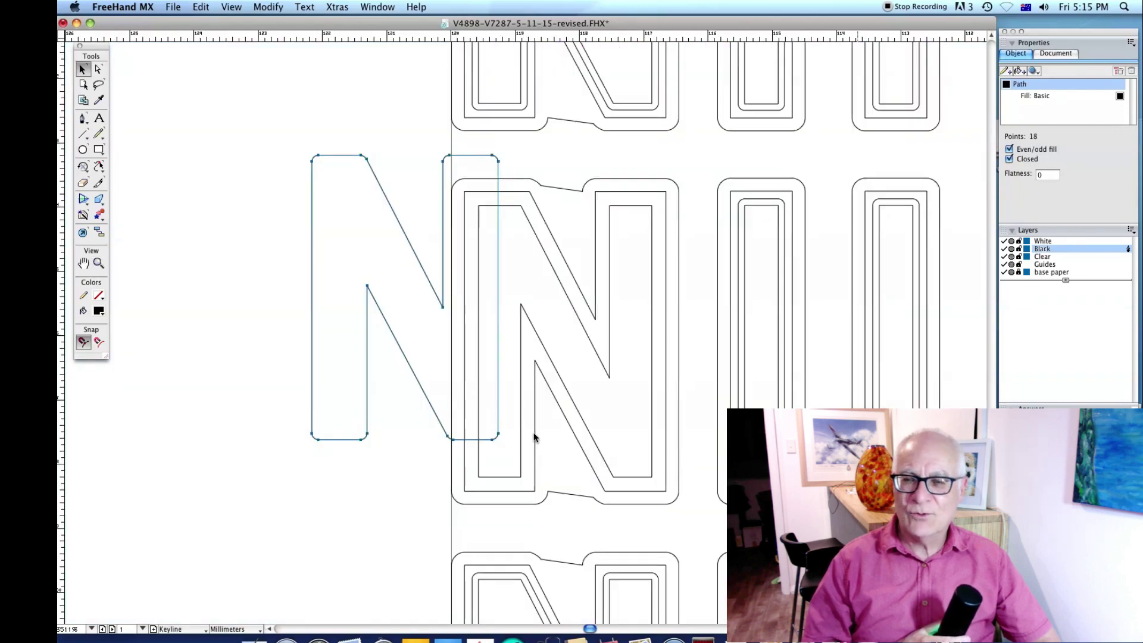
# - Switch the N artwork back to preview mode and undo the move of the black N
pyautogui.press('z')
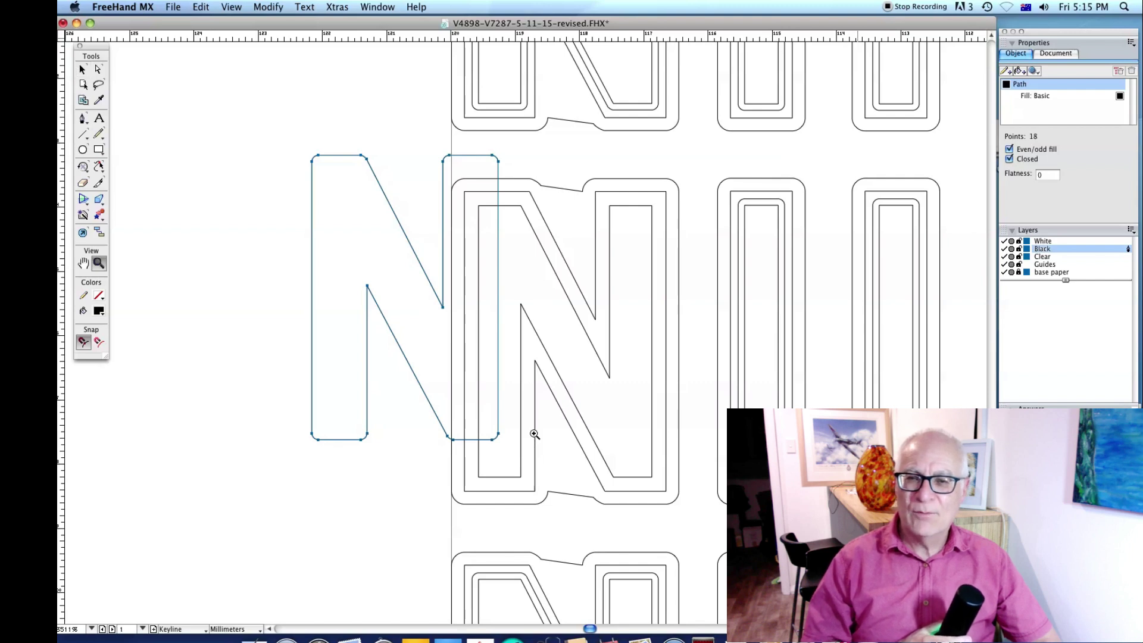
pyautogui.press('v')
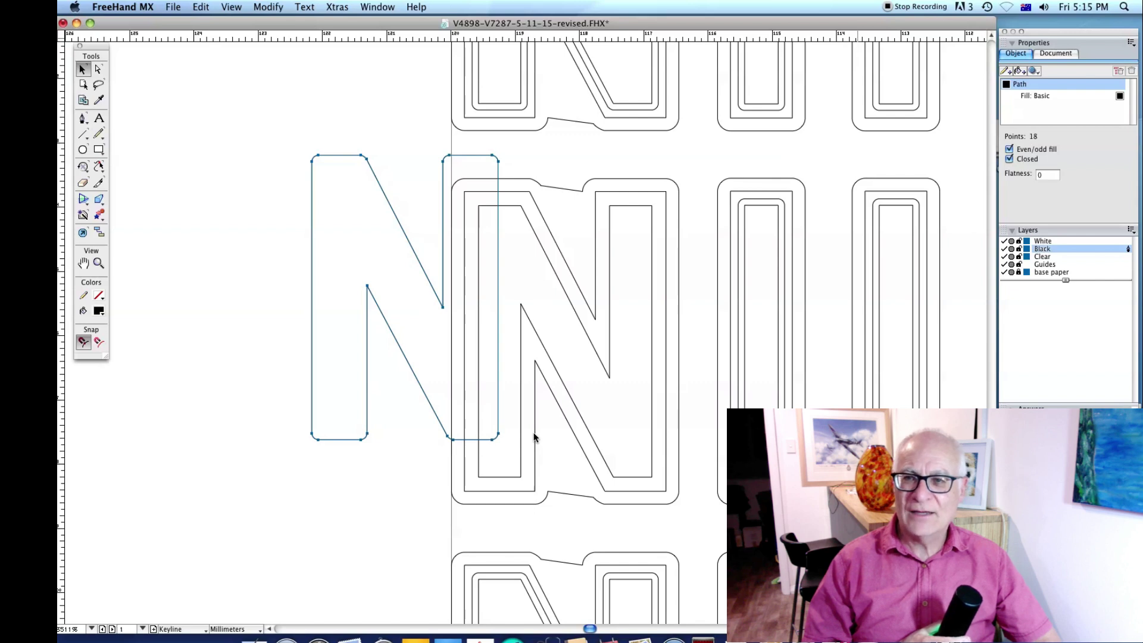
pyautogui.hotkey('ctrl', 'k')
pyautogui.press('z')
pyautogui.press('super+z')
# - Find the black J letters below the N rows and compare their black and clear shapes in keyline and preview modes
pyautogui.press('space')
pyautogui.moveTo(609, 309); pyautogui.dragTo(447, 260)
pyautogui.press('z')
pyautogui.keyDown('alt'); pyautogui.click(628, 364); pyautogui.keyUp('alt')
pyautogui.keyDown('alt'); pyautogui.click(628, 365); pyautogui.keyUp('alt')
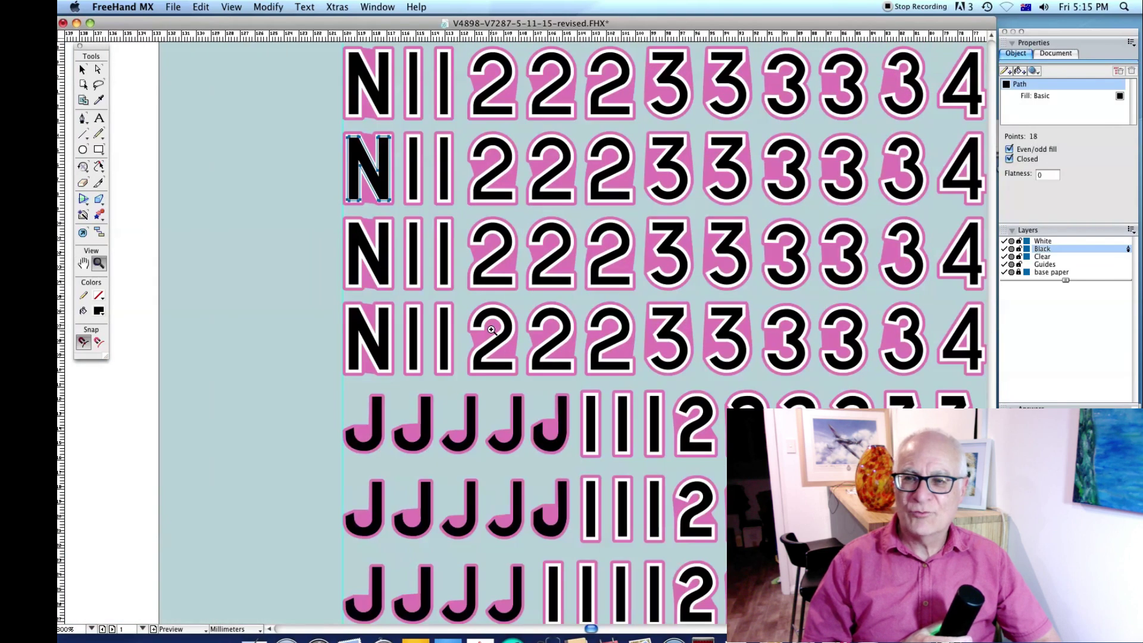
pyautogui.moveTo(316, 373); pyautogui.dragTo(462, 484)
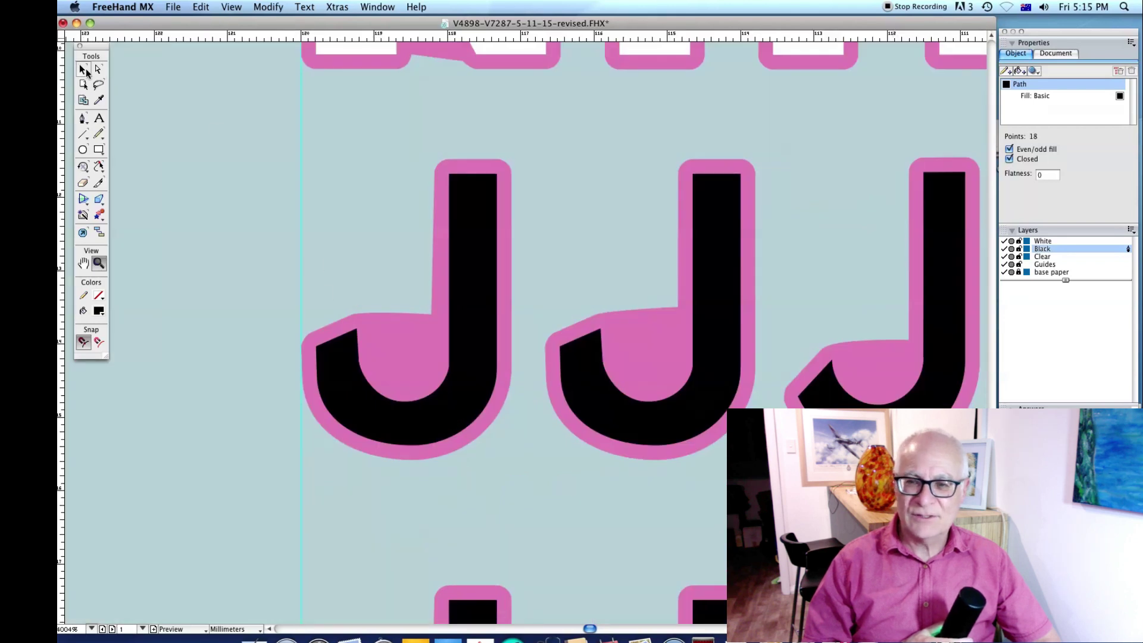
pyautogui.click(86, 68)
pyautogui.press('super+k')
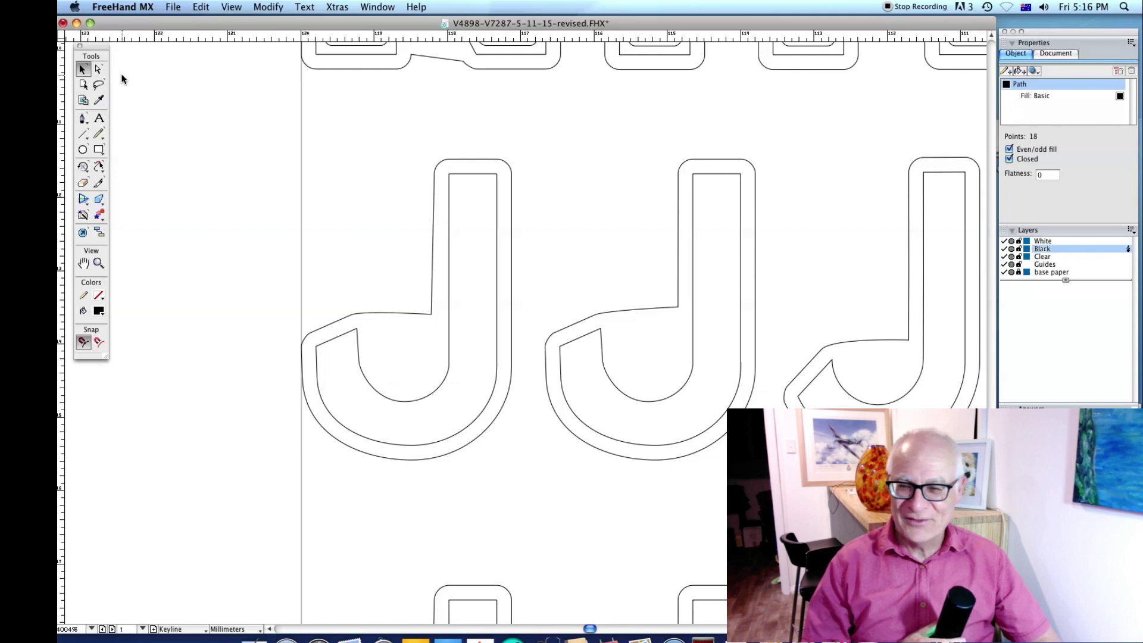
pyautogui.press('super+k')
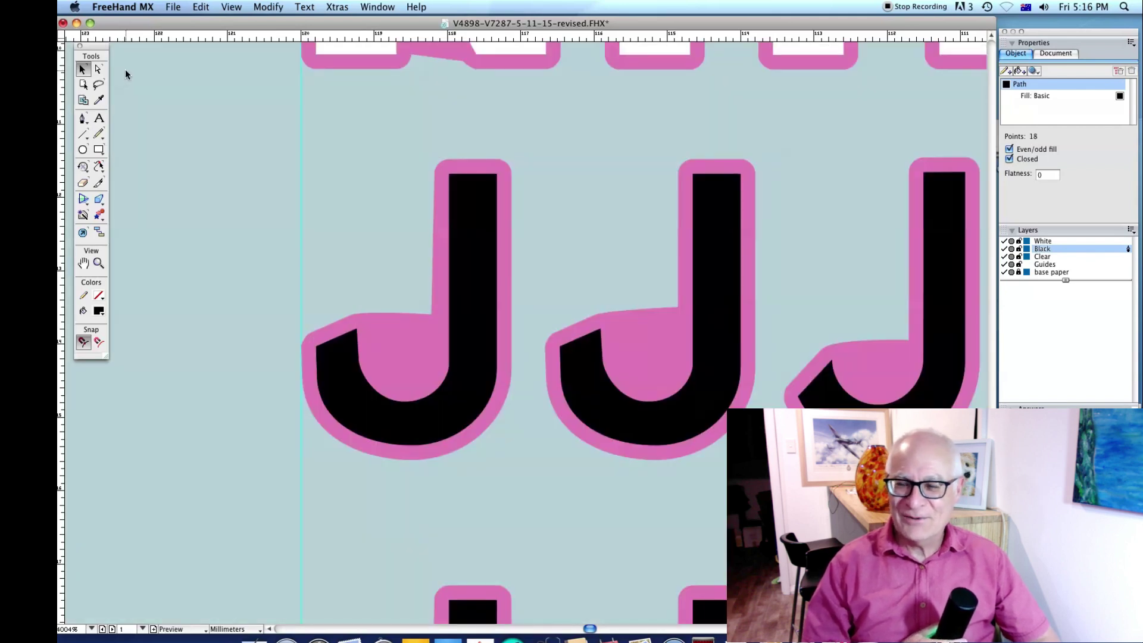